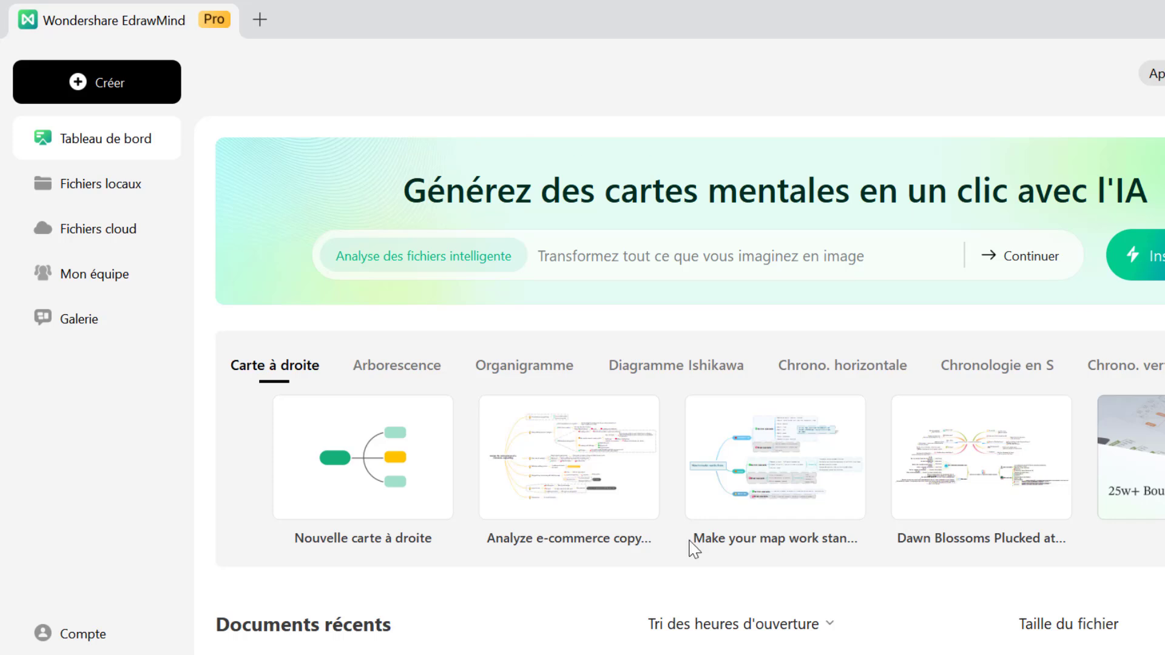
Look through the local files, cloud files, team space and template gallery, and return to the dashboard.
left_click(68, 323)
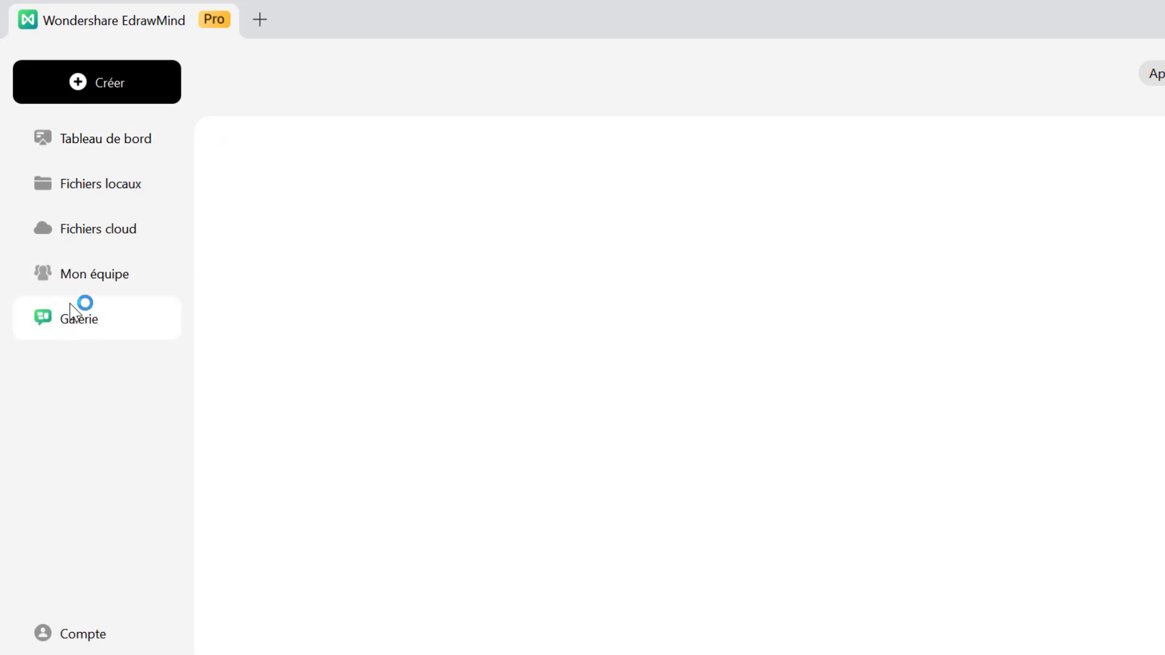
left_click(102, 143)
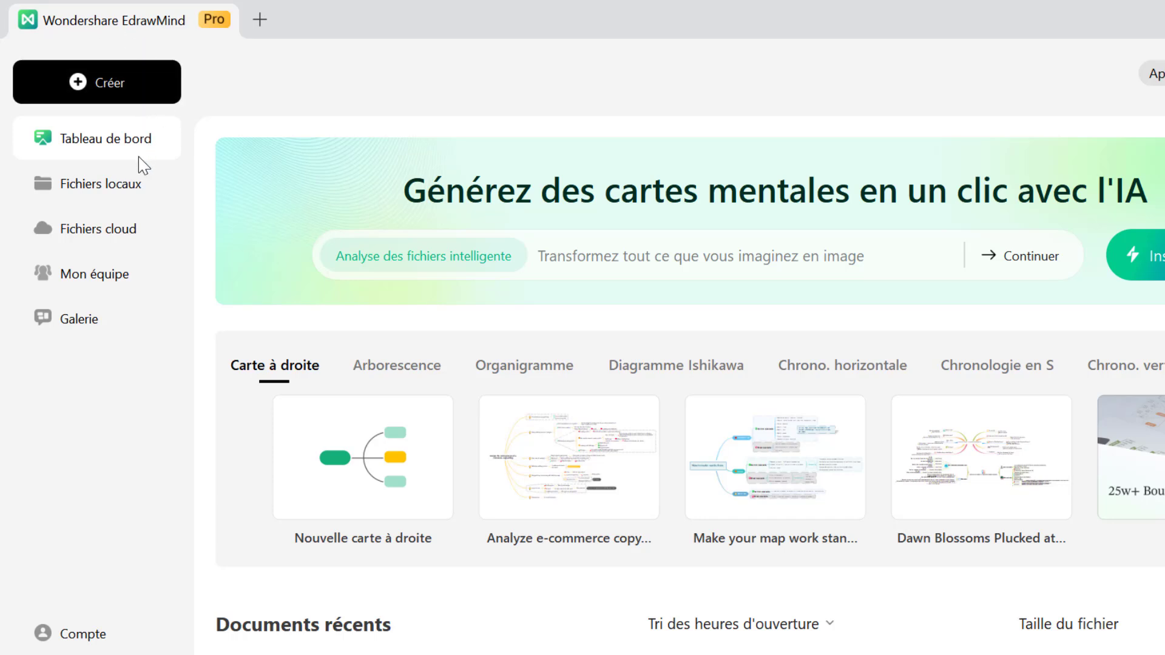
left_click(117, 186)
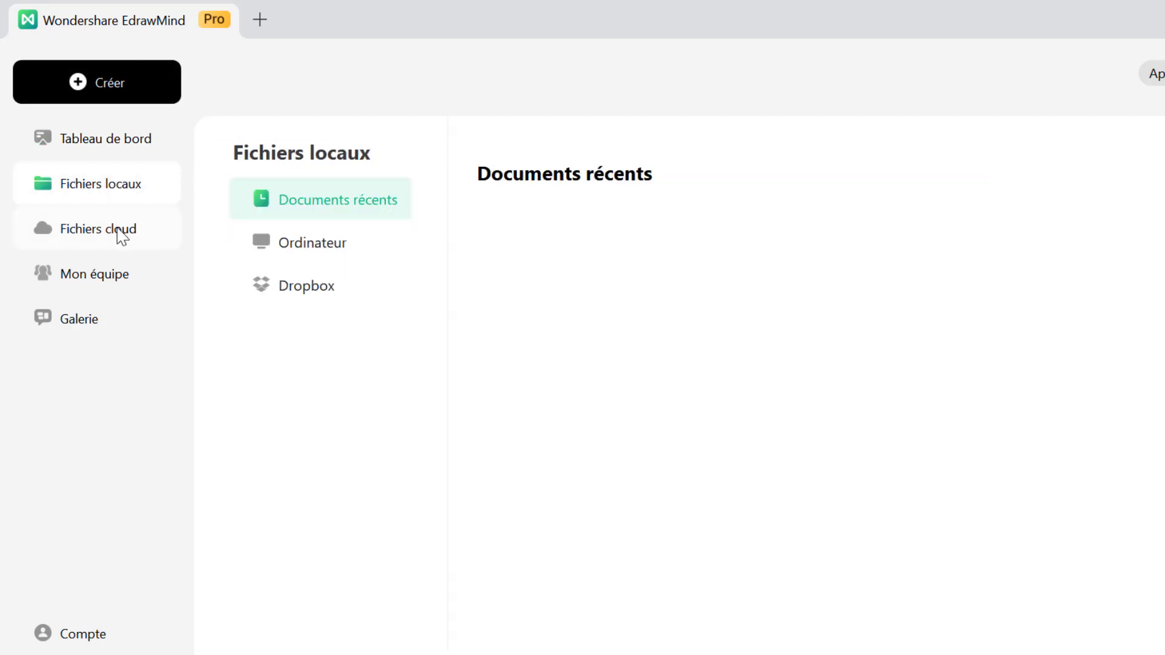
left_click(86, 238)
left_click(97, 276)
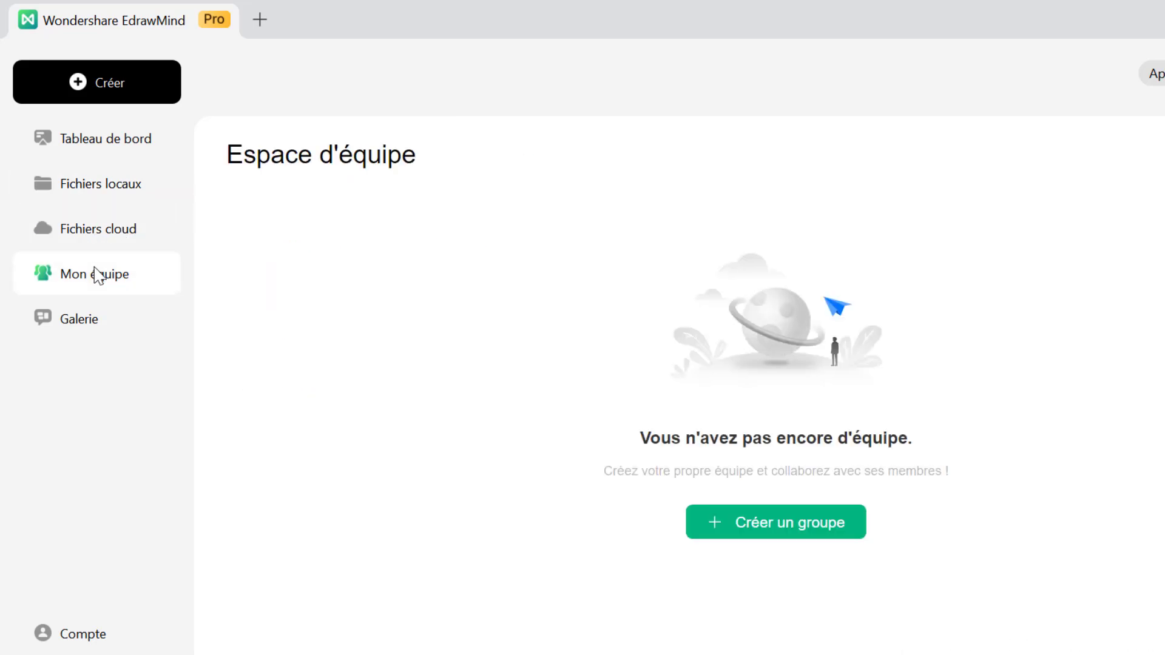
left_click(95, 328)
scroll(1023, 377, "down", 5)
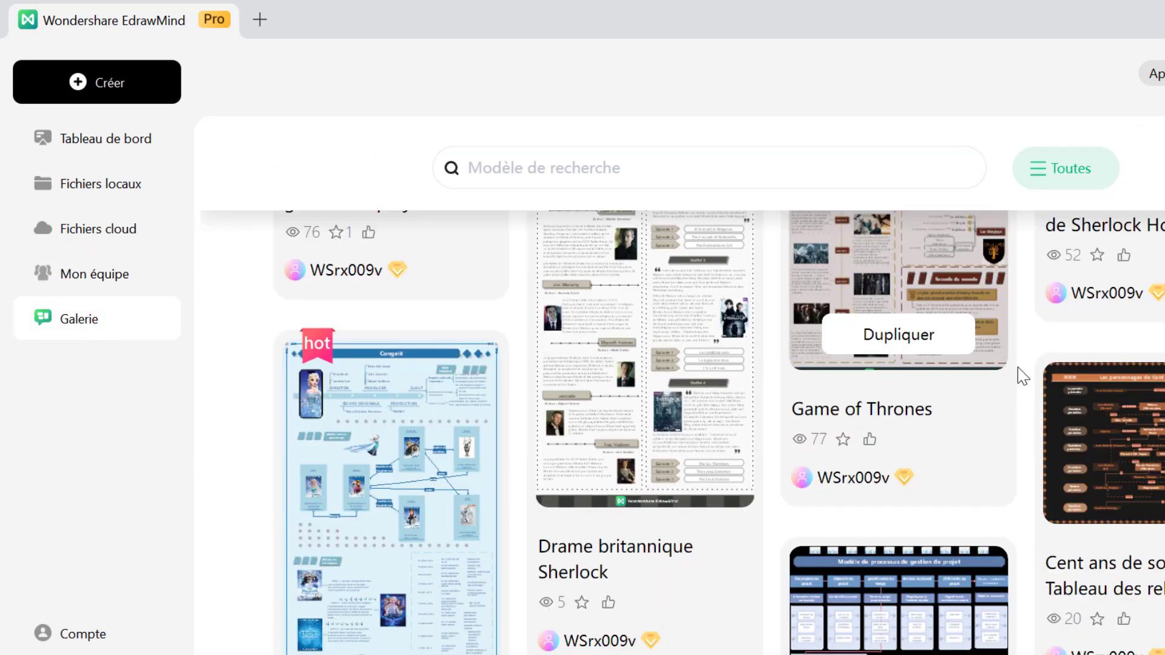
scroll(1023, 376, "up", 5)
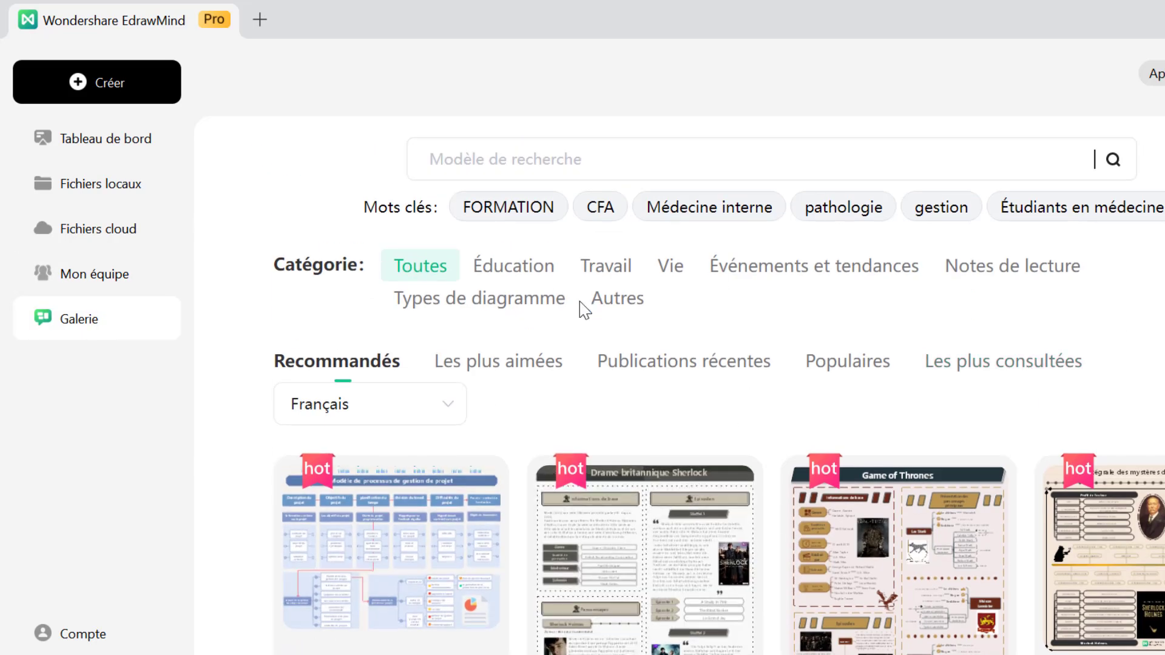
left_click(125, 144)
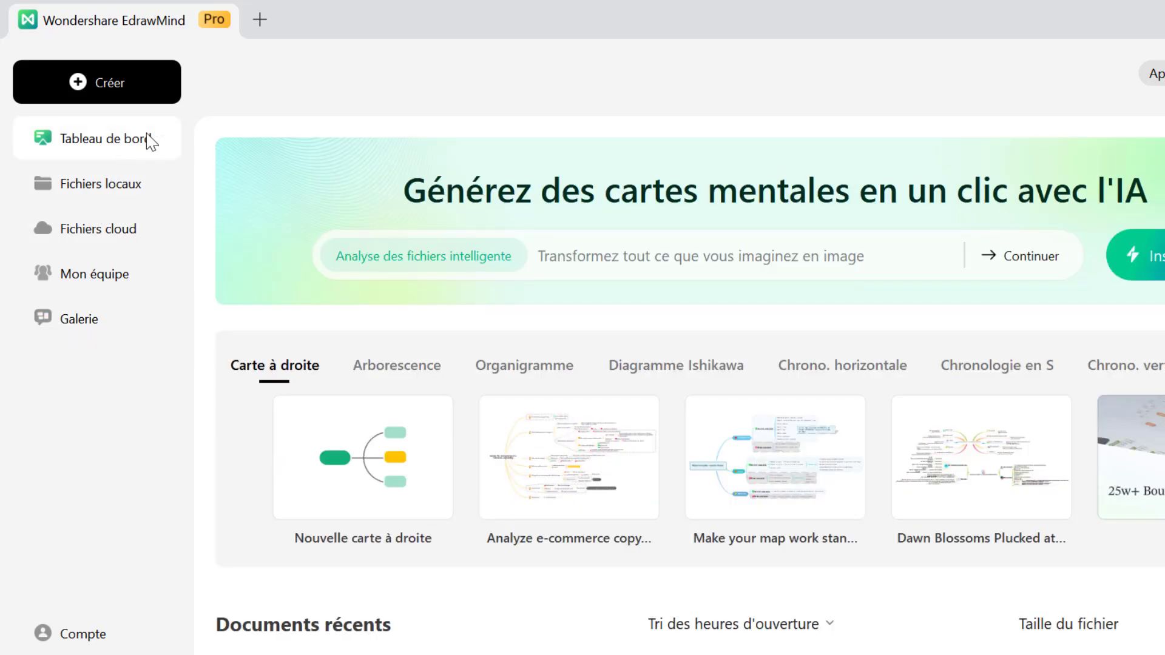
Examine the dashboard's template categories, including Arborescence, Organigramme, Diagramme Ishikawa, Chrono. horizontale and Chronologie en S.
left_click(434, 364)
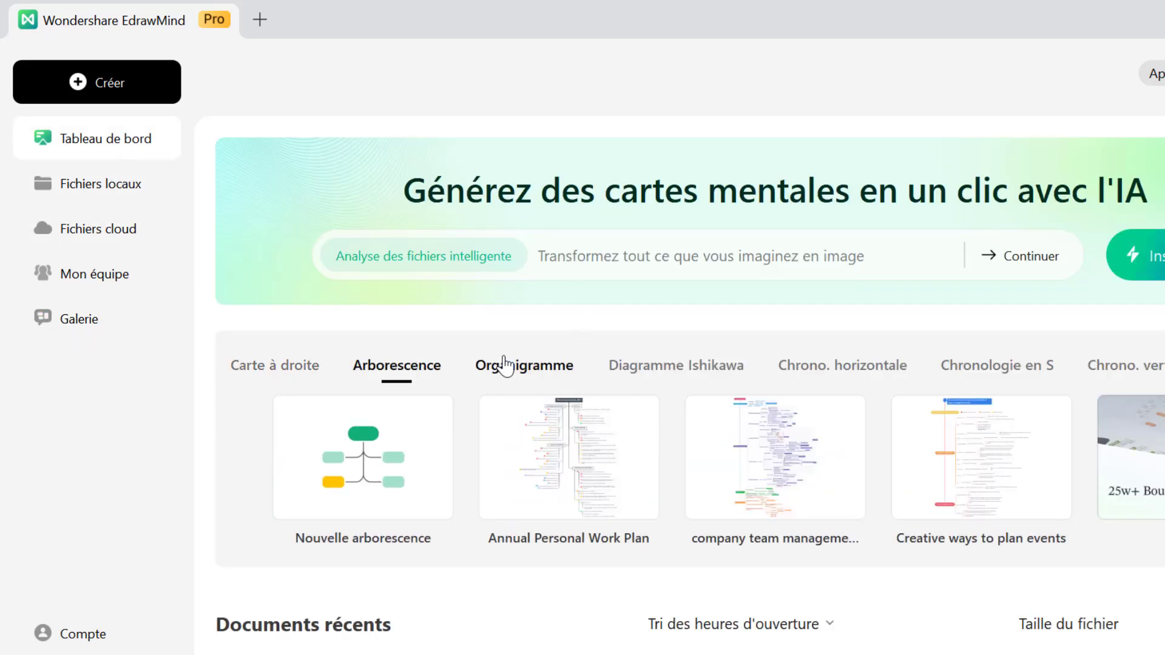
left_click(503, 364)
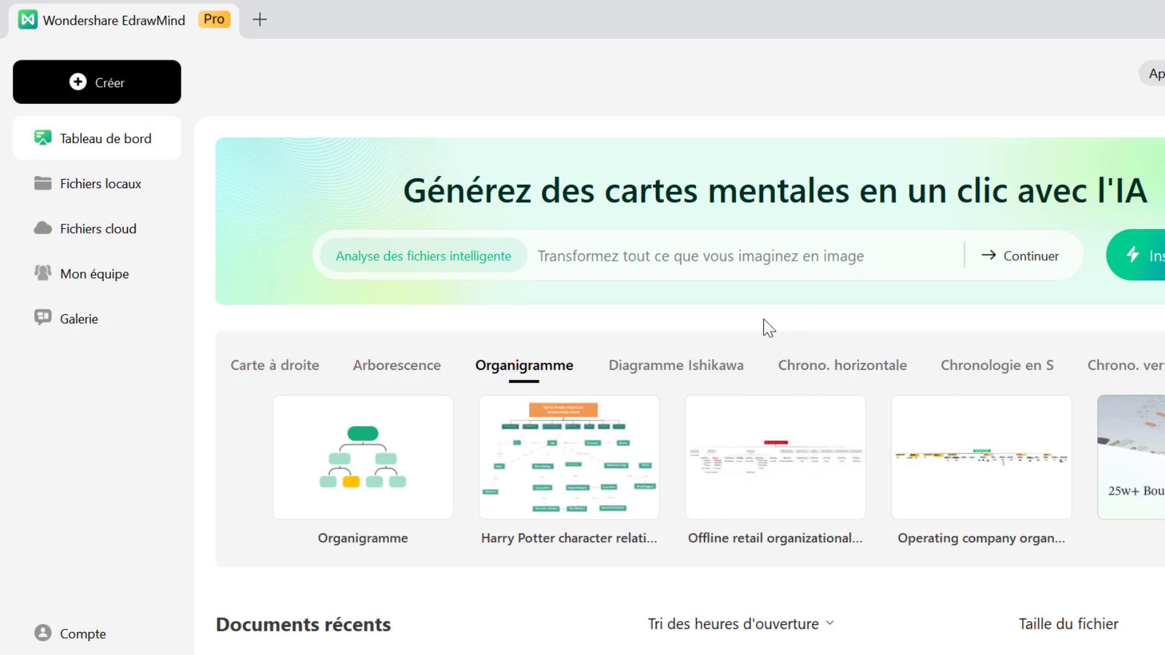
left_click(692, 367)
left_click(874, 381)
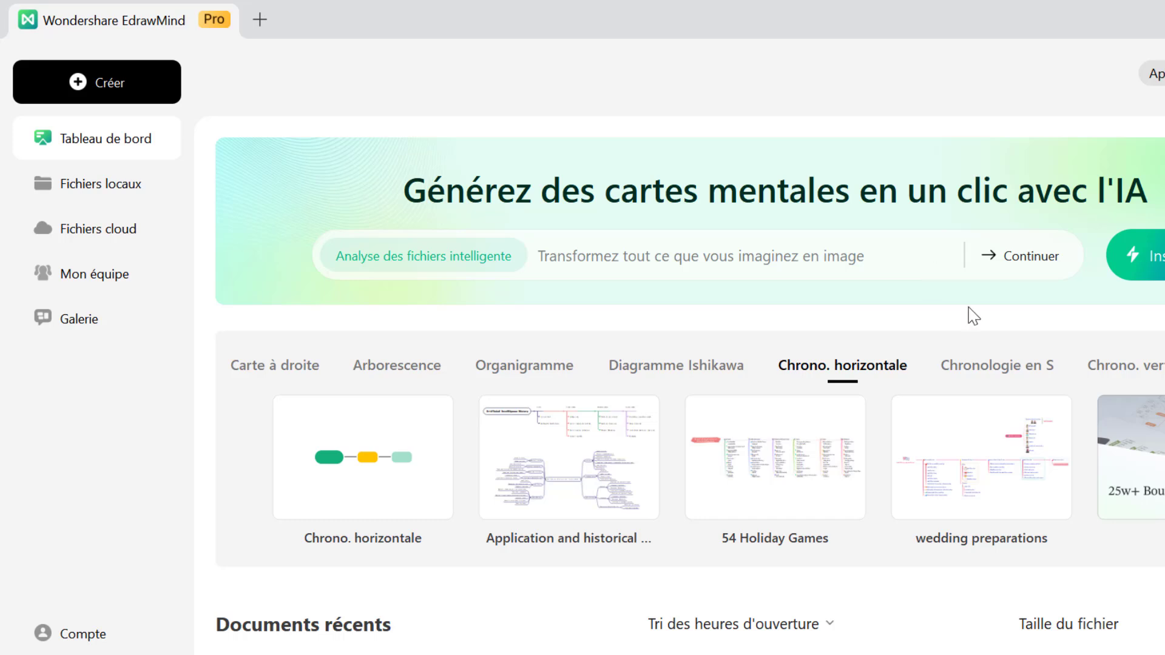
left_click(1044, 371)
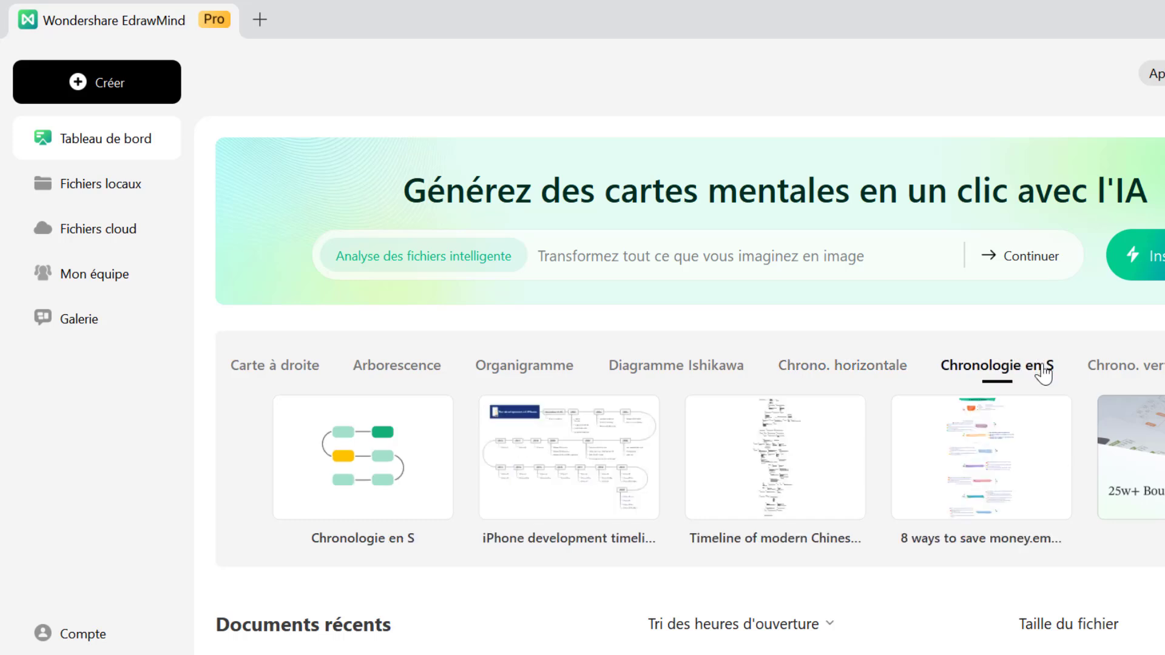
left_click(1144, 375)
left_click(1164, 367)
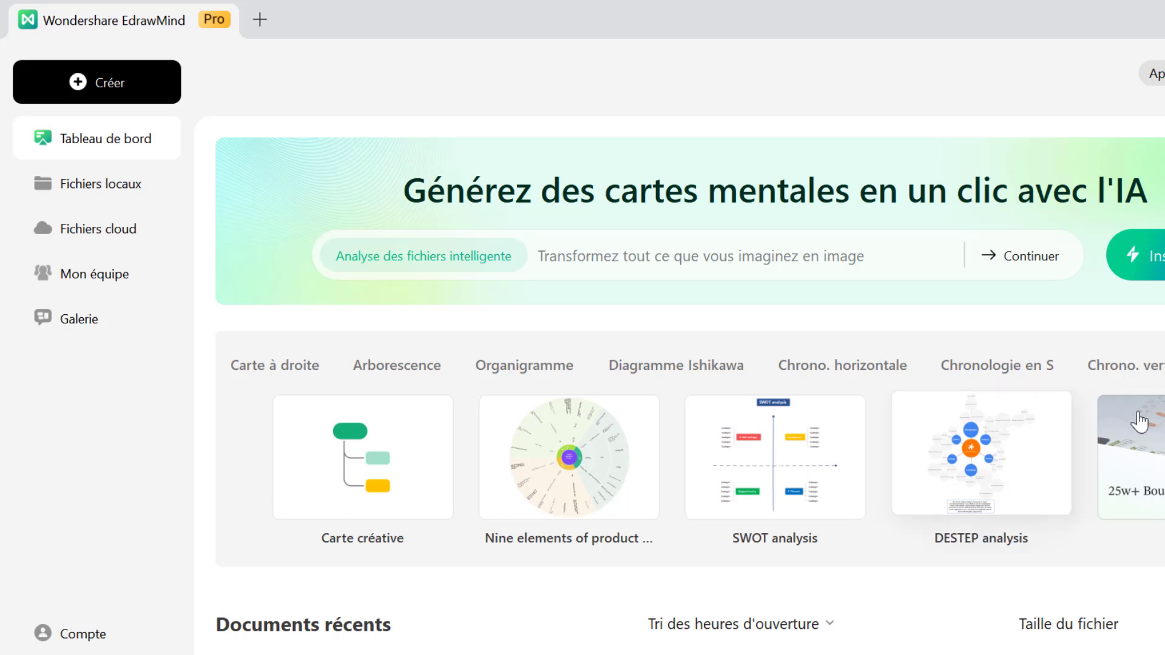
left_click(672, 371)
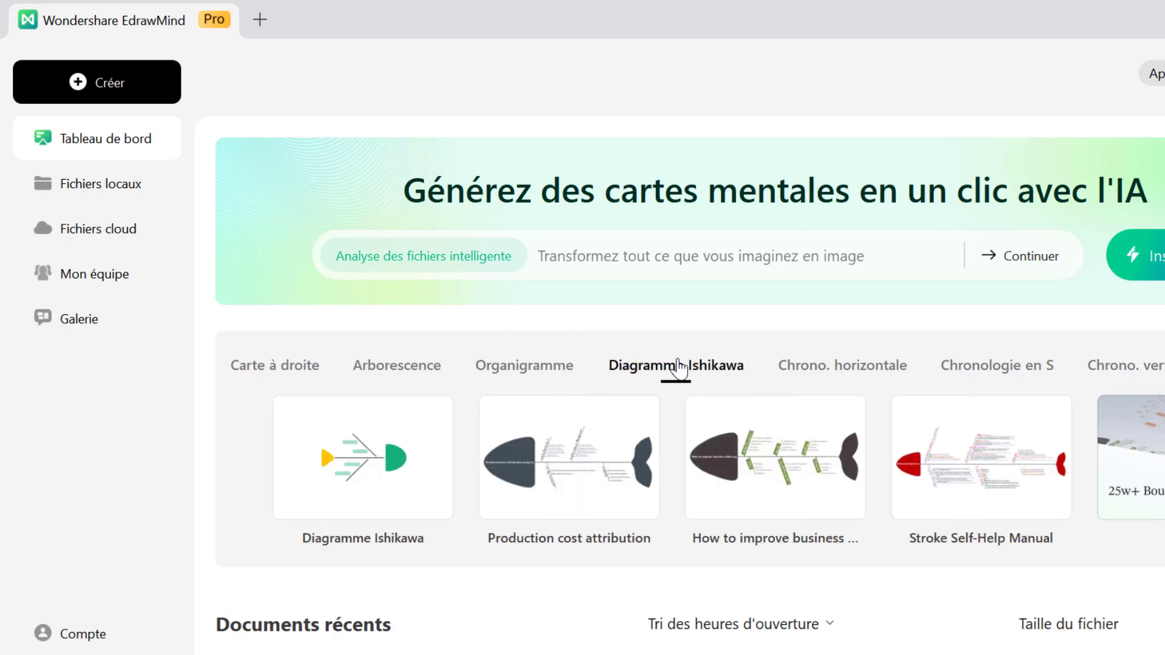
left_click(540, 373)
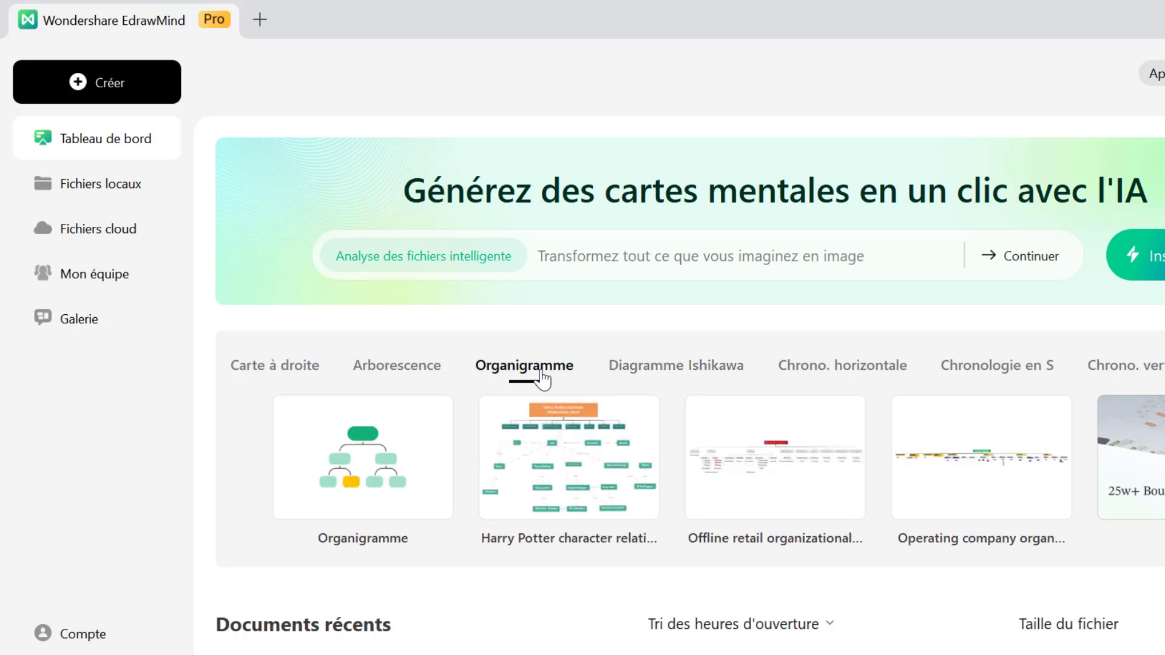
left_click(417, 371)
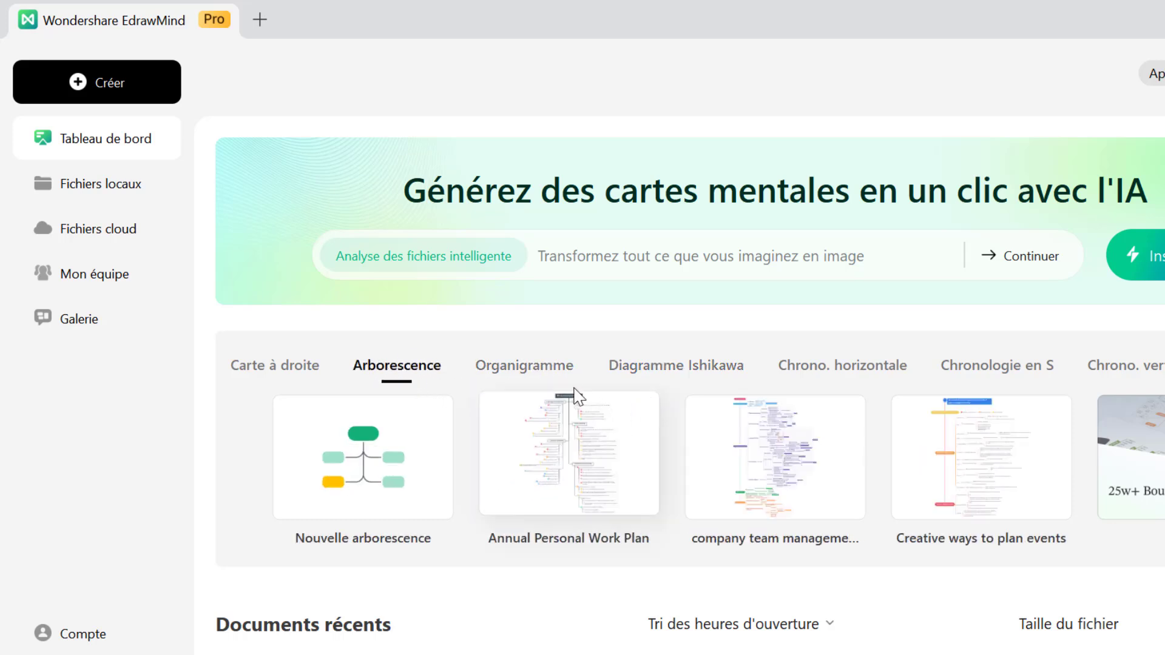
left_click(546, 377)
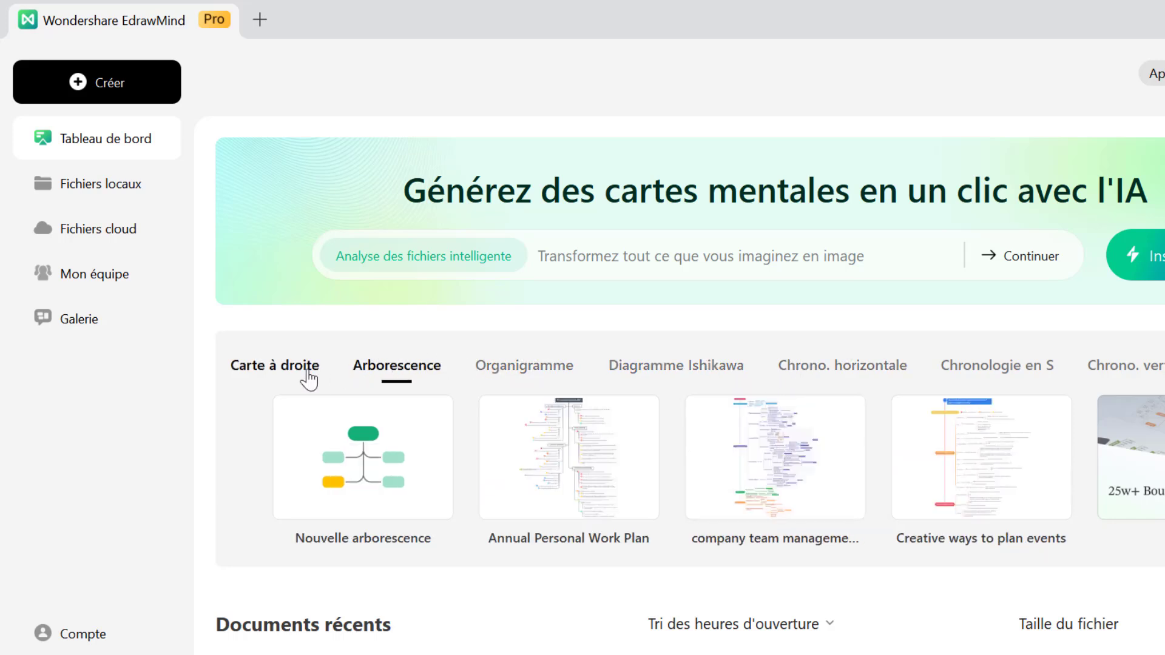
Create a blank Organigramme diagram and delete its three main topics, keeping only the central topic.
left_click(504, 366)
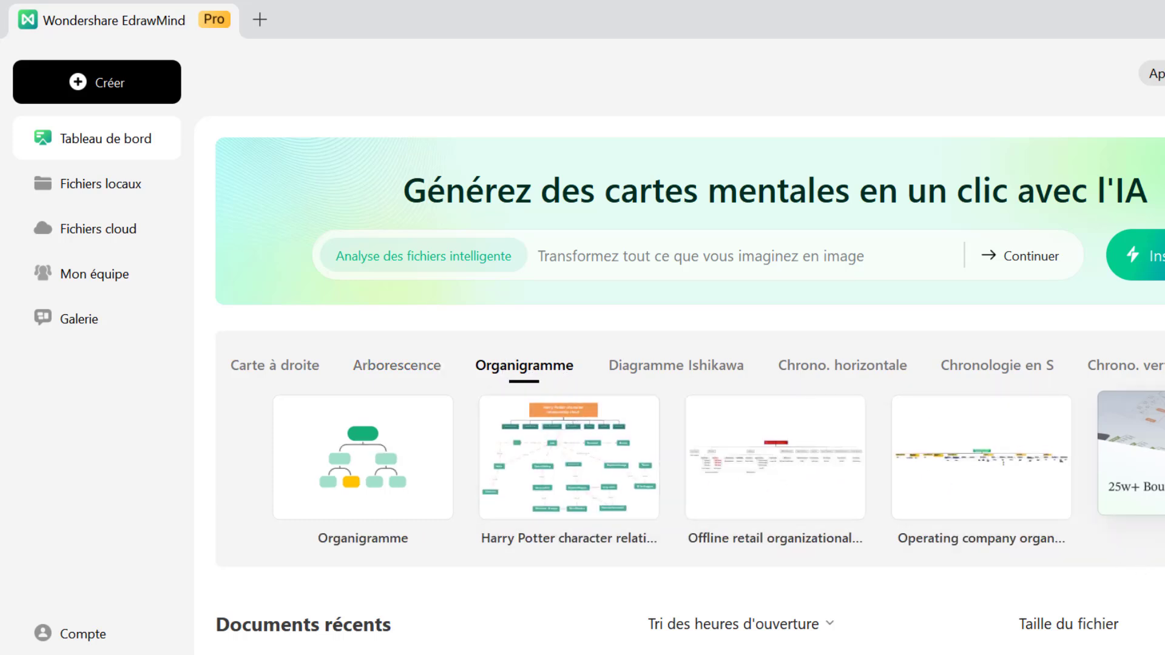
left_click(325, 480)
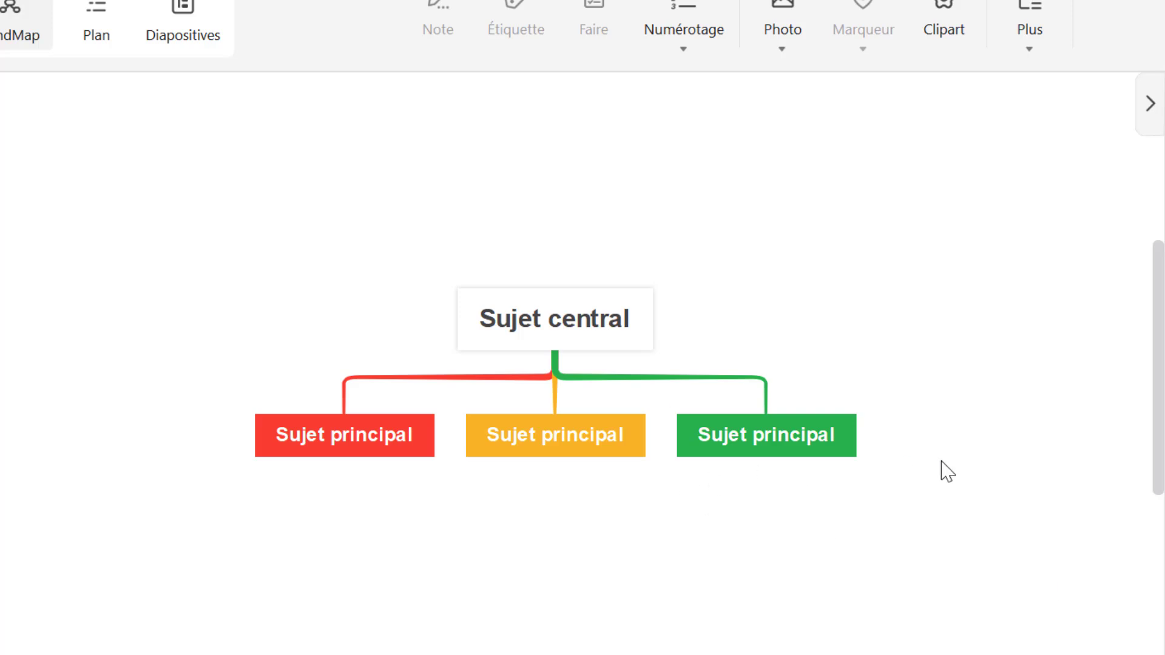
left_click_drag(940, 460, 259, 365)
key("Delete")
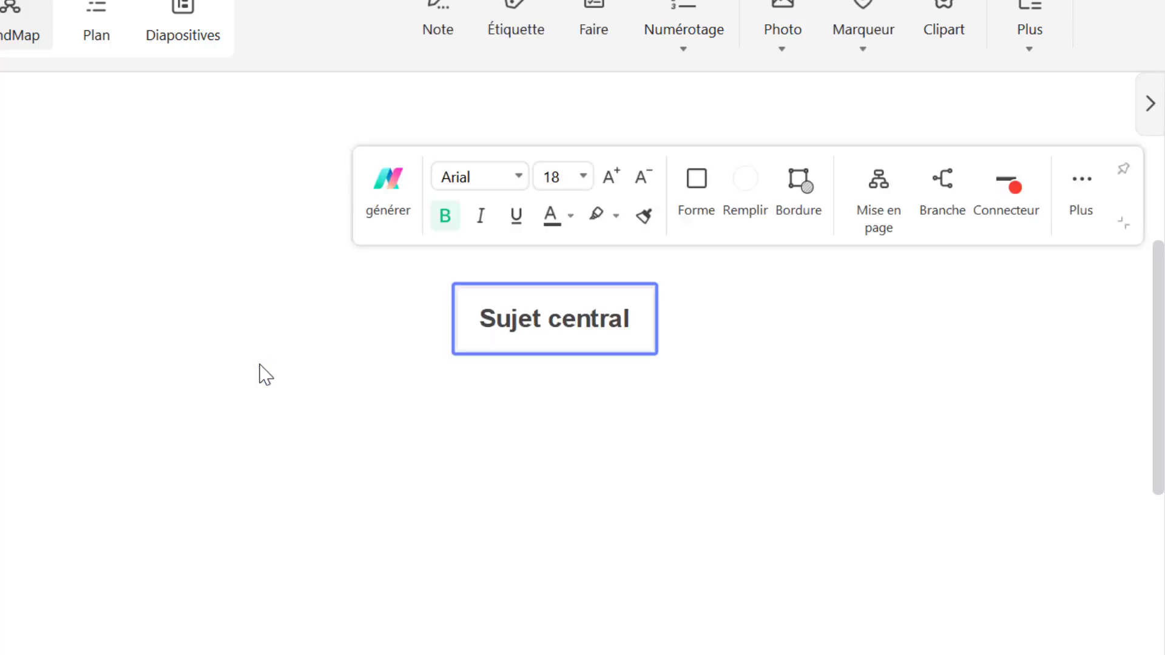
double_click(511, 324)
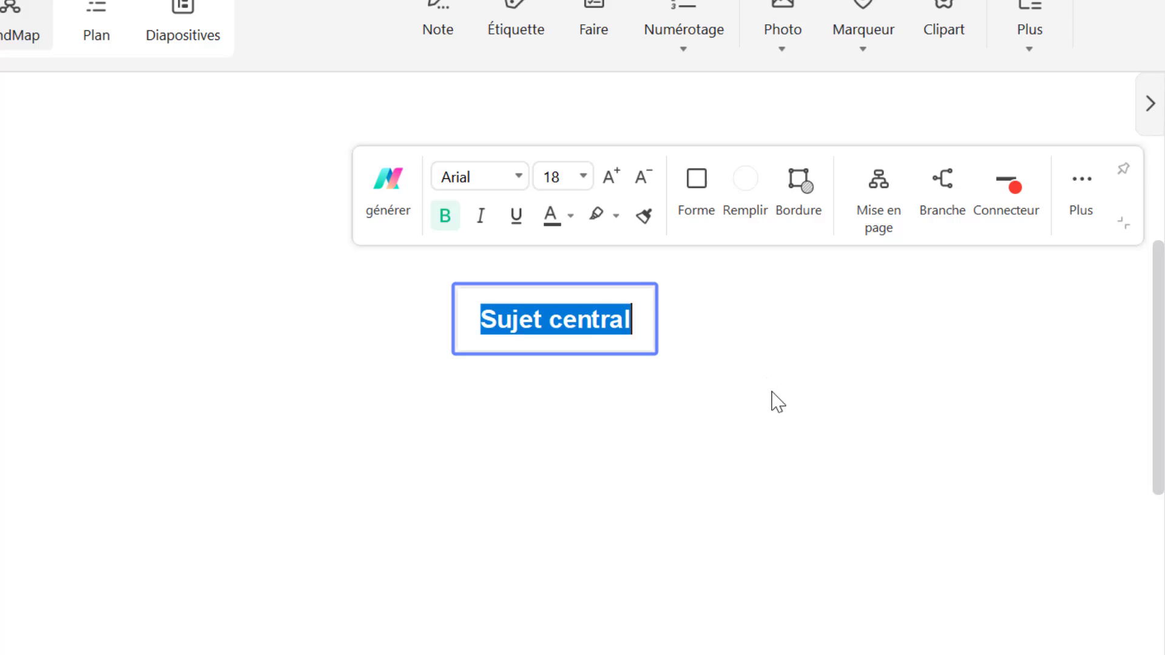
left_click(770, 401)
left_click(592, 335)
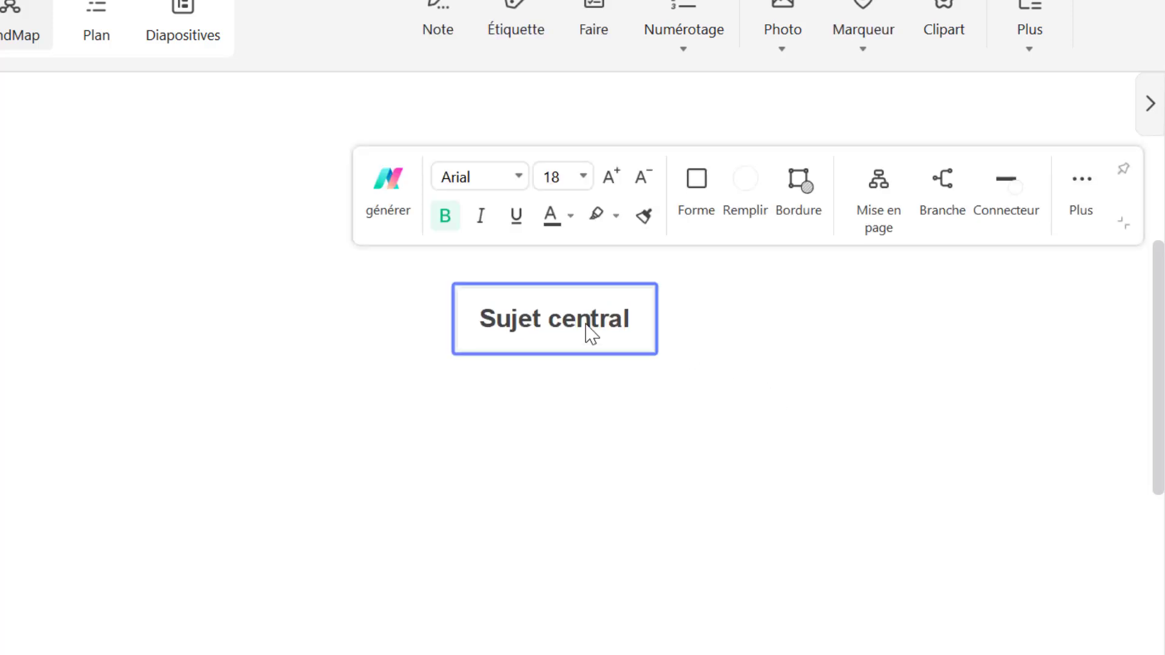
left_click(699, 398)
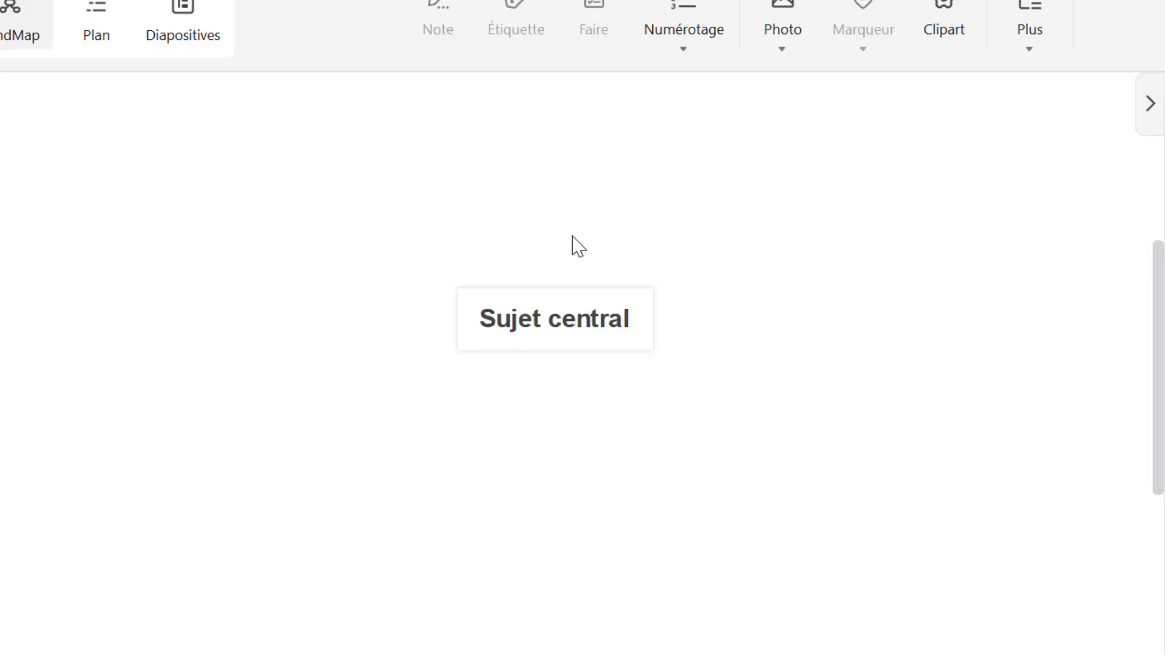
Add a floating topic above the central topic with the title "ORGANIGRAMME DE LA SAED".
double_click(514, 201)
double_click(515, 198)
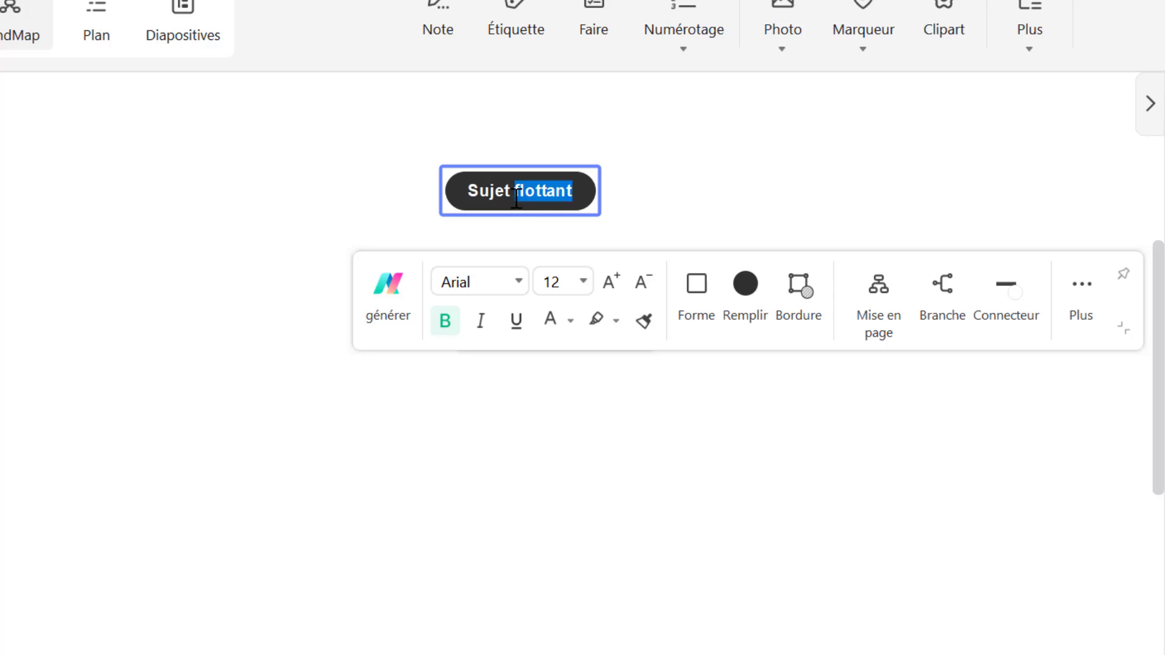
key("ctrl+a")
type("ORGA")
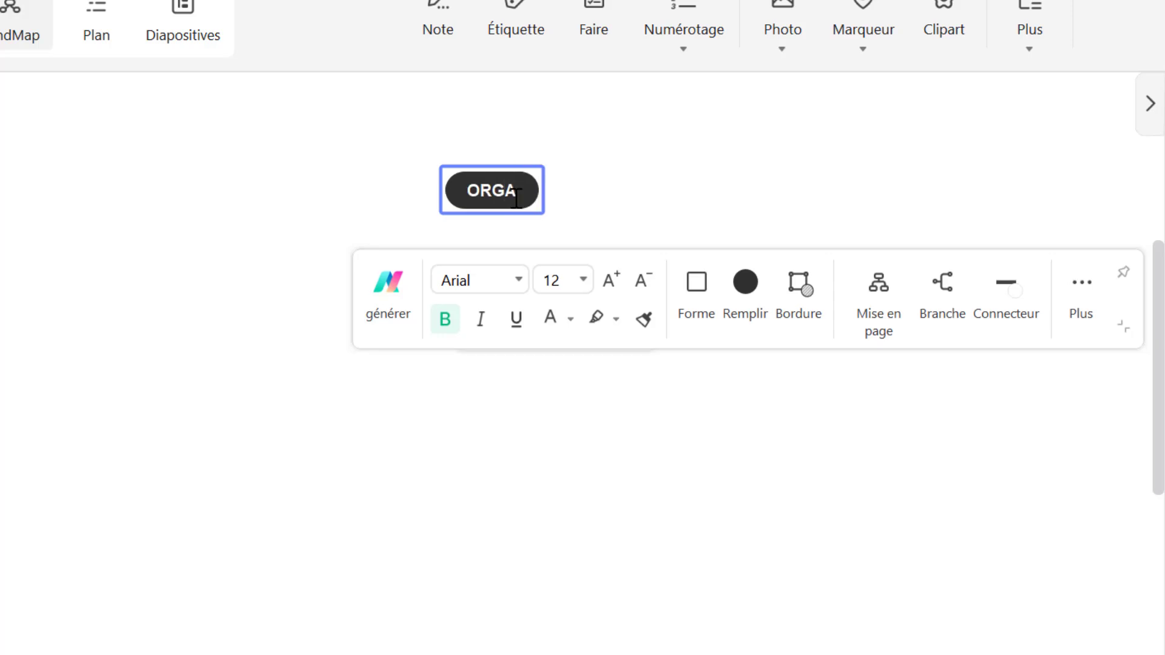
type("NIGRAMME D")
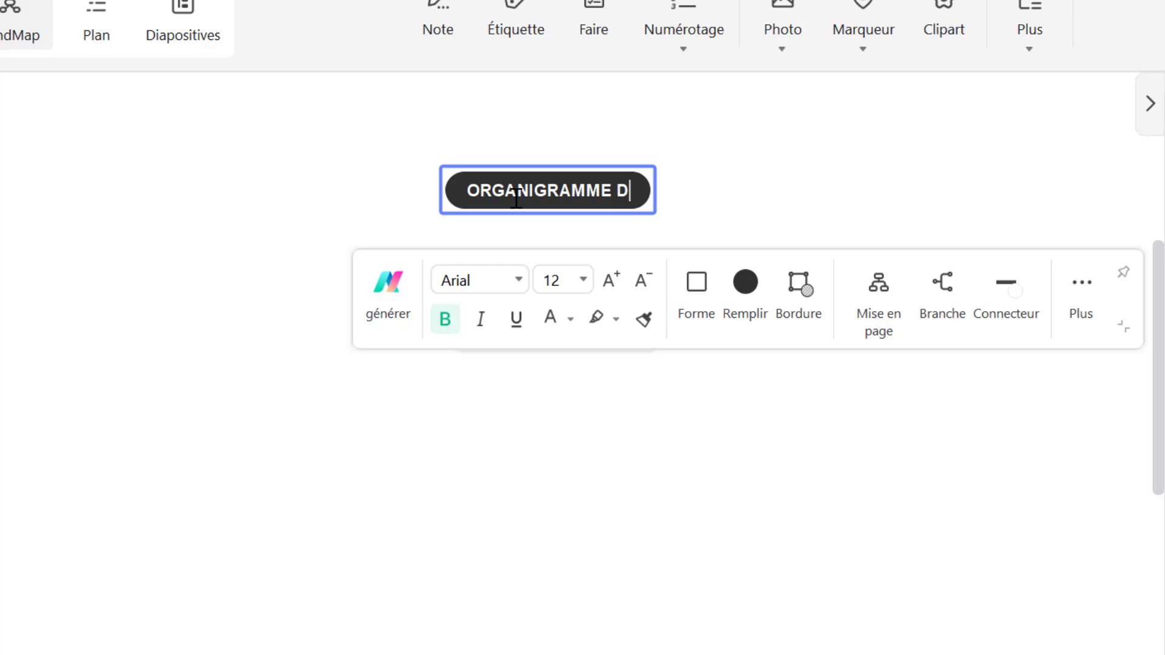
type("E LA SAED")
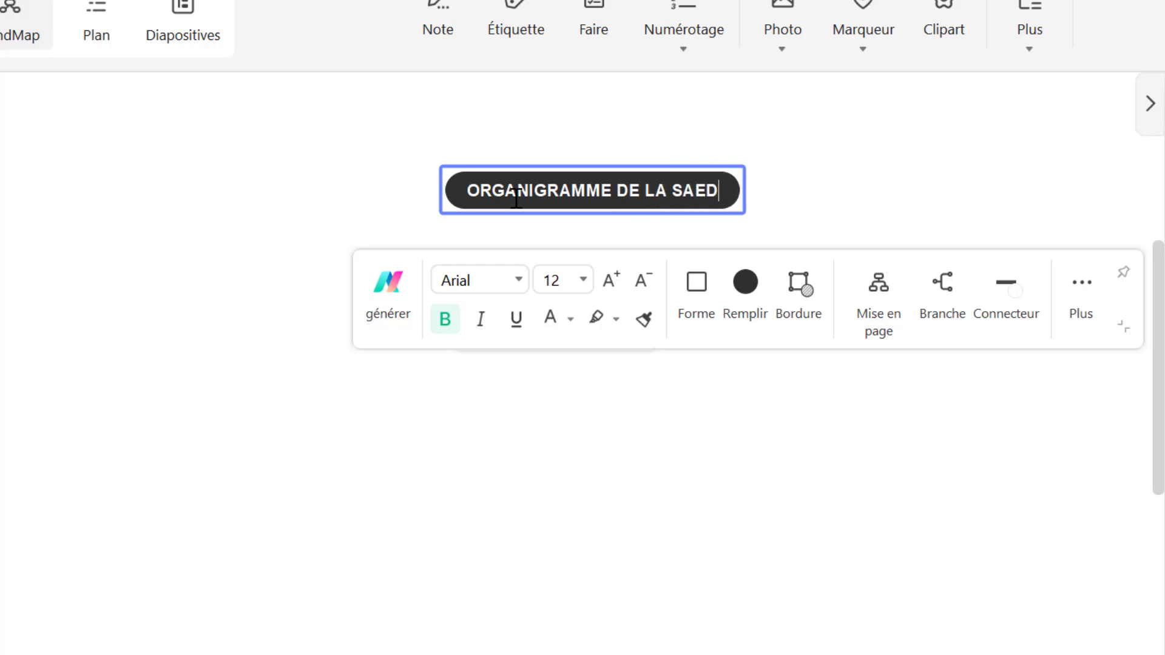
left_click(832, 190)
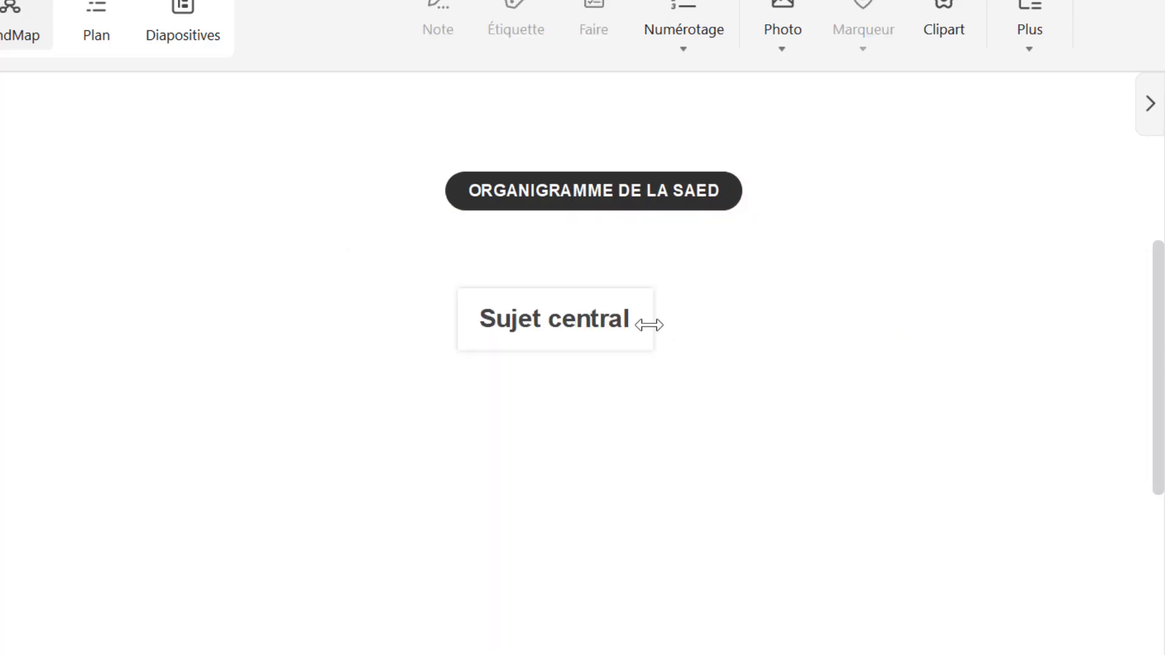
Insert a parent topic above the central topic.
left_click(595, 331)
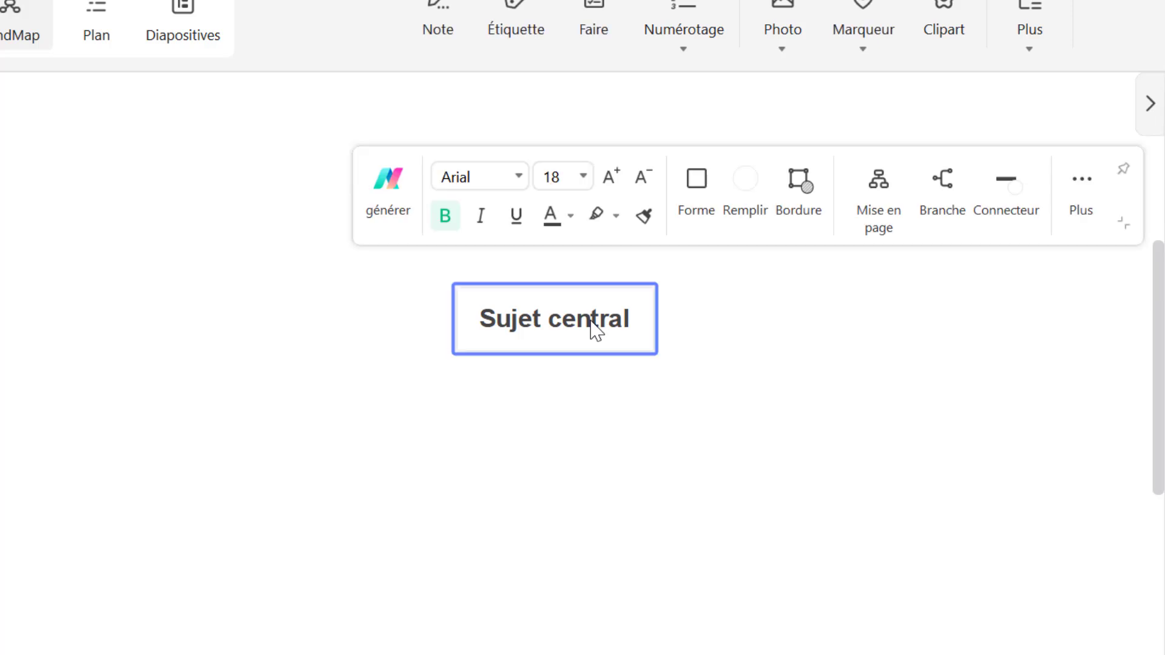
left_click(1079, 185)
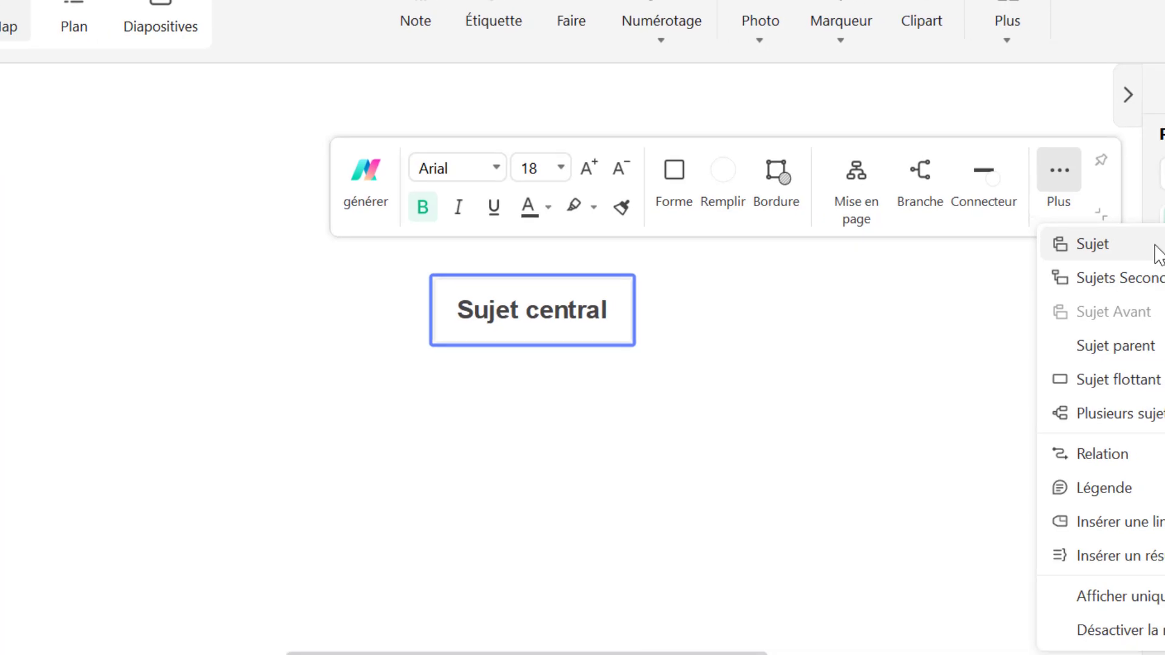
left_click(1132, 340)
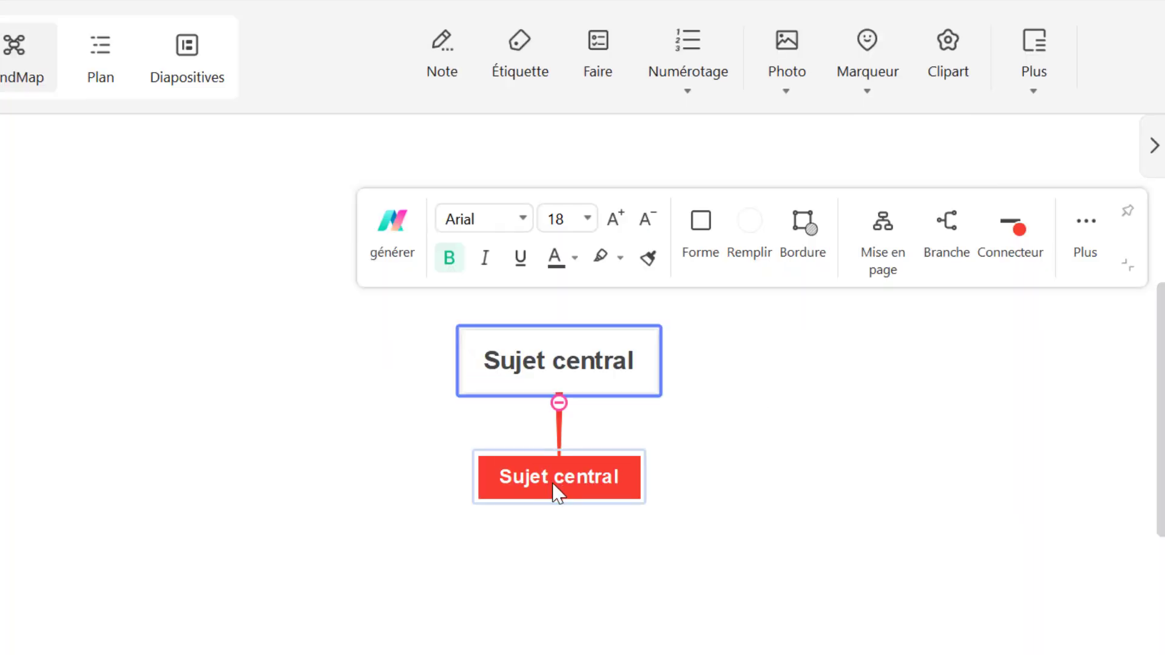
Try black and red fills on the lower "Sujet central" topic and set its fill to pink.
left_click(562, 494)
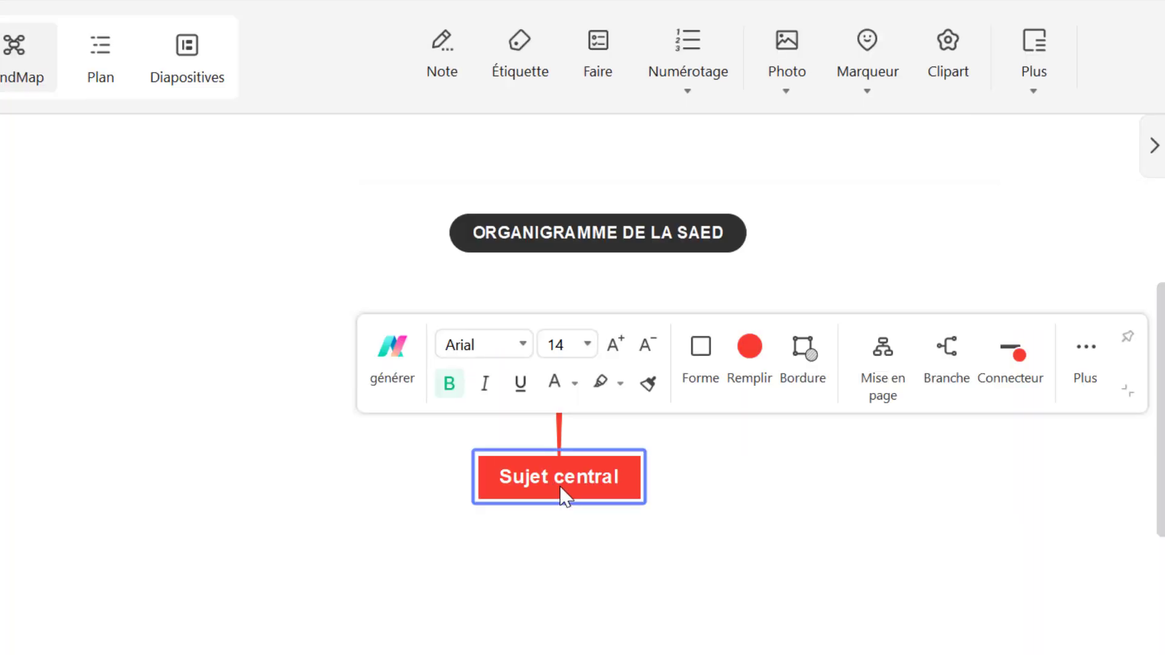
left_click(758, 353)
left_click(792, 359)
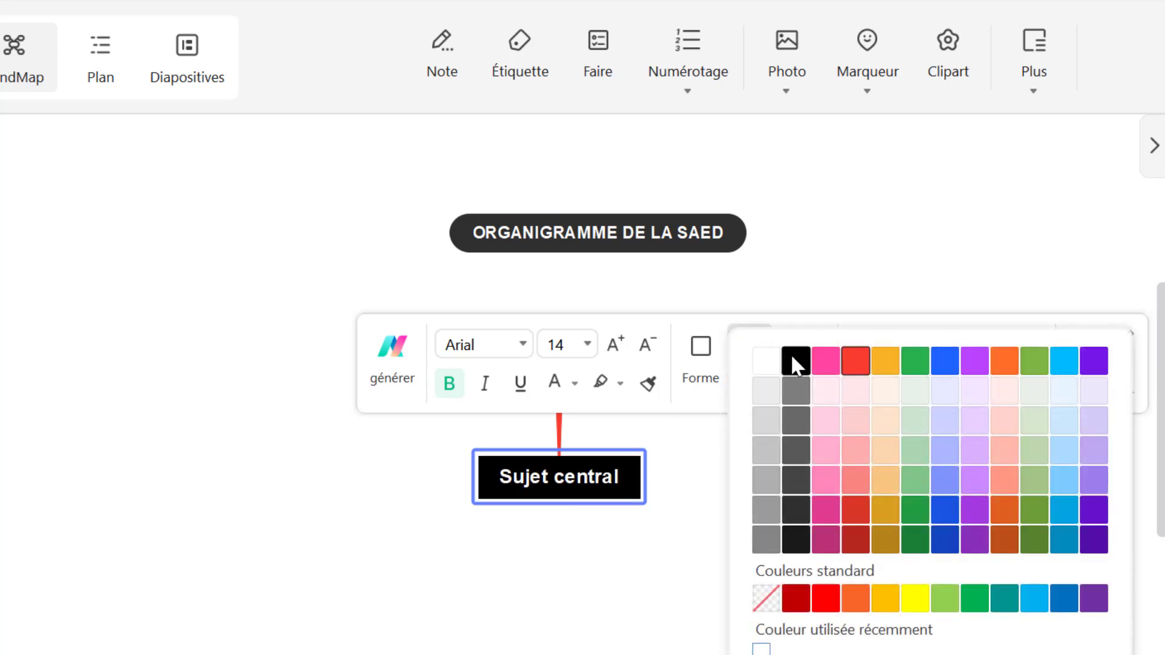
left_click(814, 362)
left_click(856, 364)
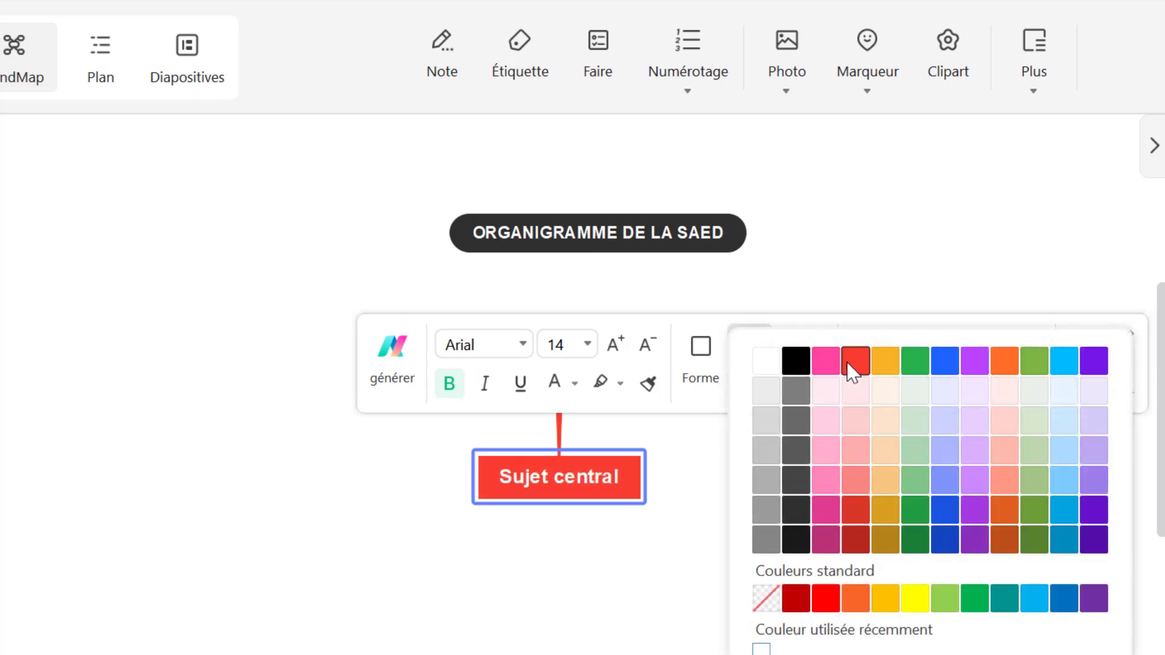
left_click(833, 364)
Rename the upper white "Sujet central" topic to "President conseil administration".
double_click(544, 358)
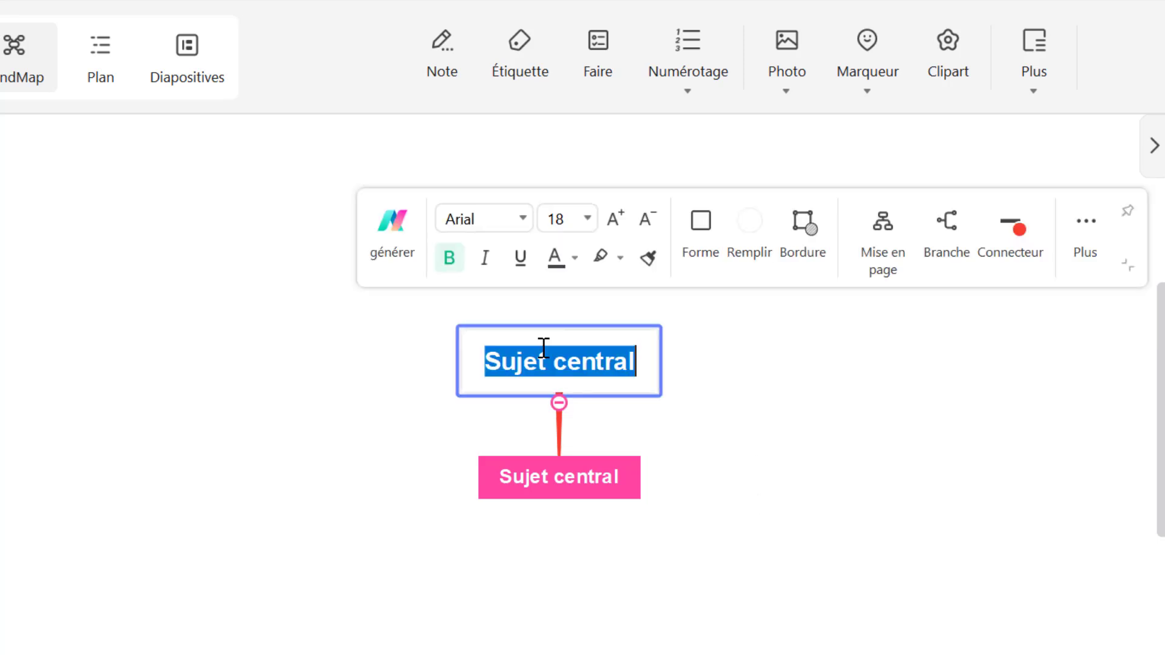
type("Preside")
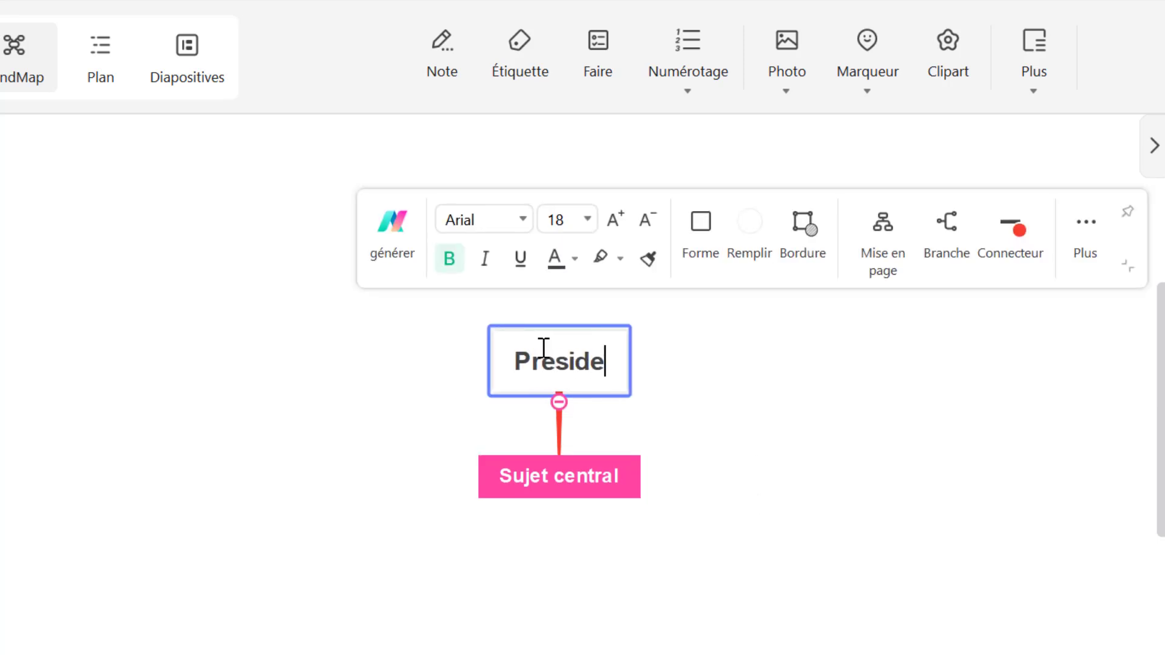
type("nt conseil a")
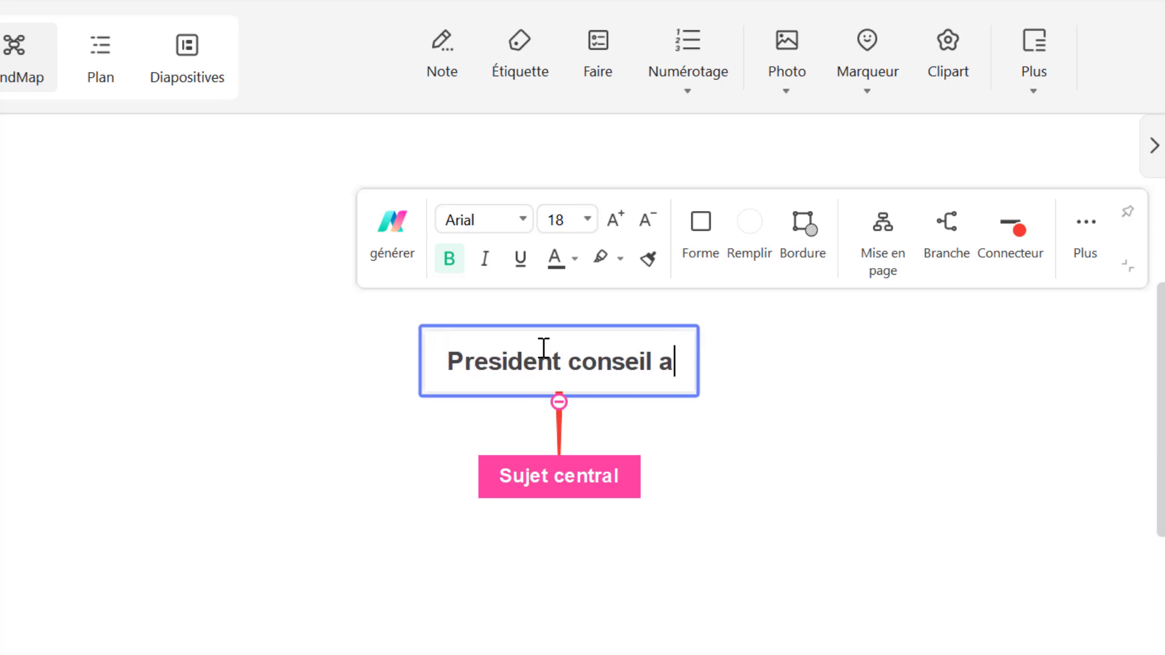
type("dministration")
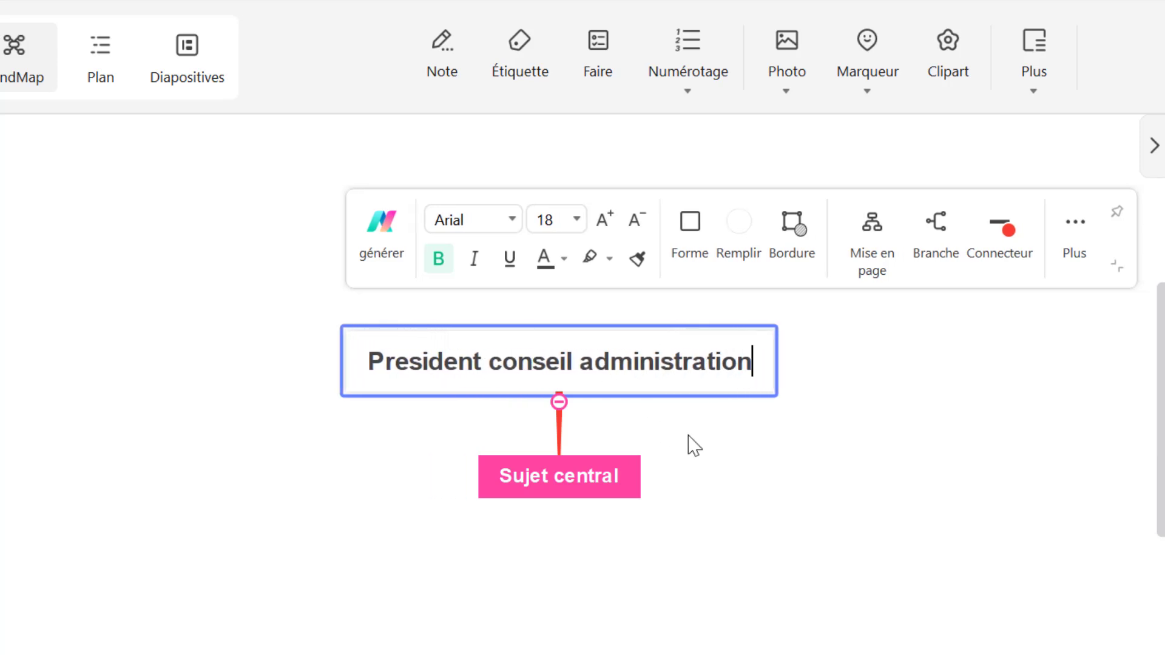
Rename the pink "Sujet central" topic to "Directeur General".
double_click(582, 480)
type("Dire")
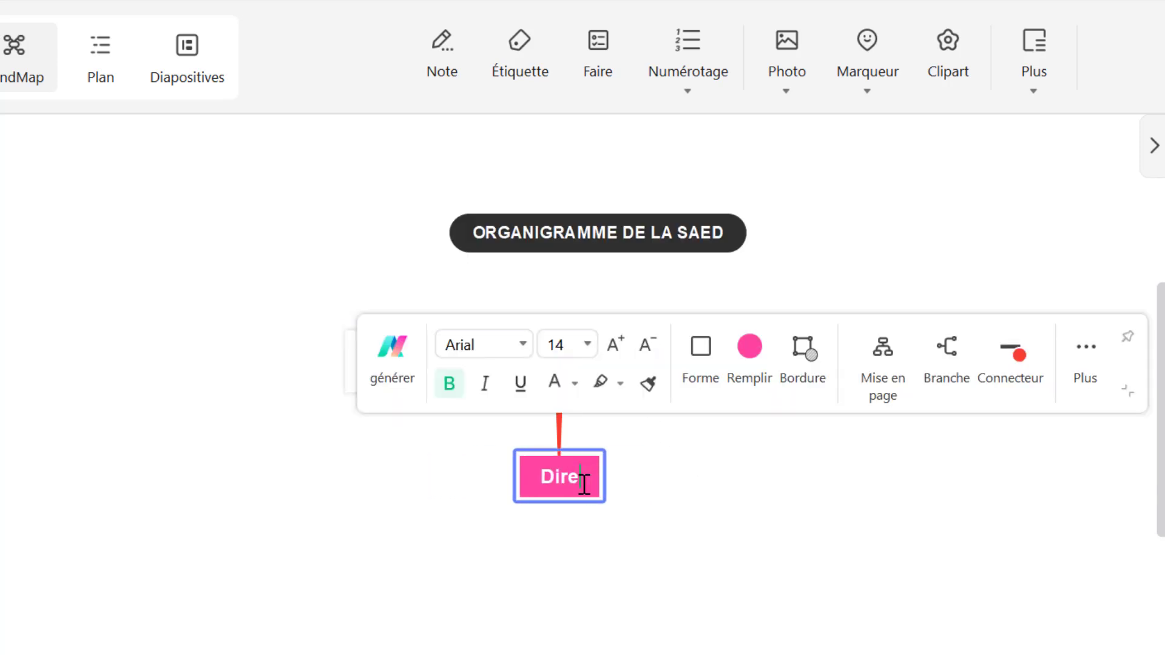
type("cteur General")
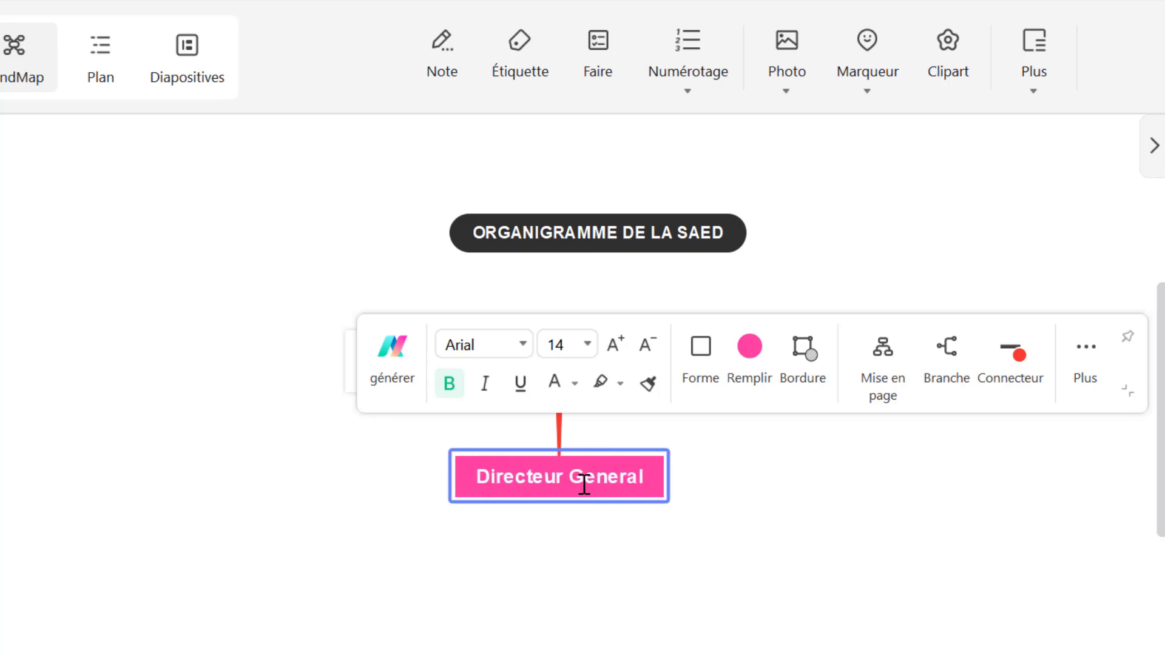
left_click(669, 551)
Add a subtopic under "Directeur General" and title it "Direction general Adjoint".
left_click(569, 448)
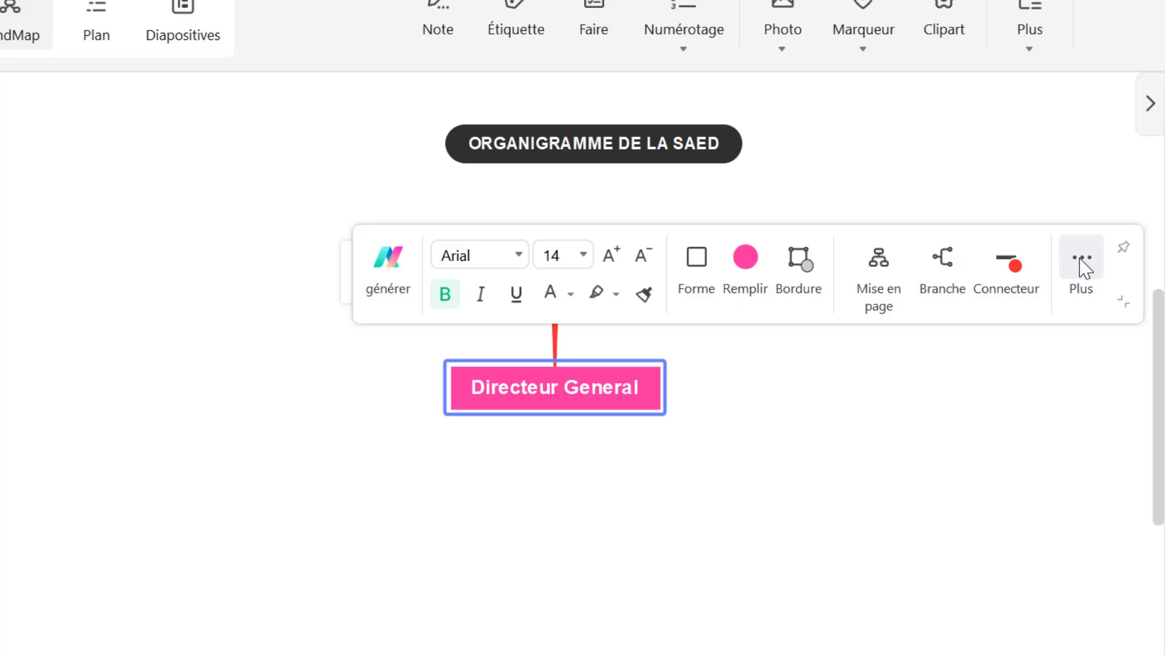
left_click(854, 279)
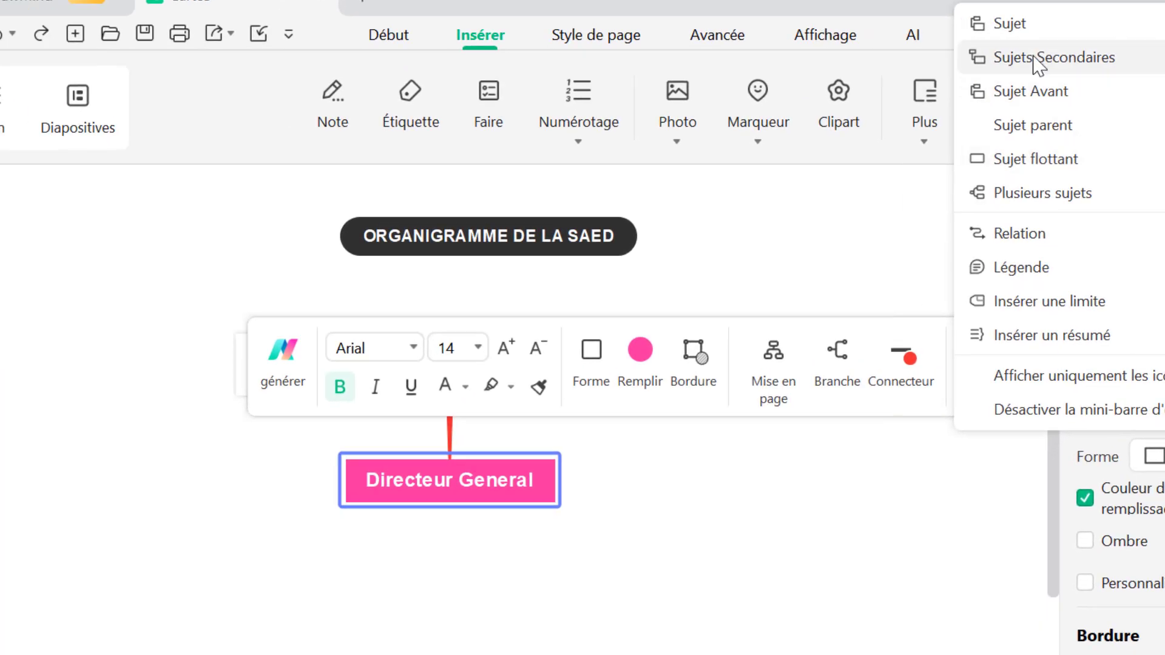
left_click(1113, 62)
double_click(477, 562)
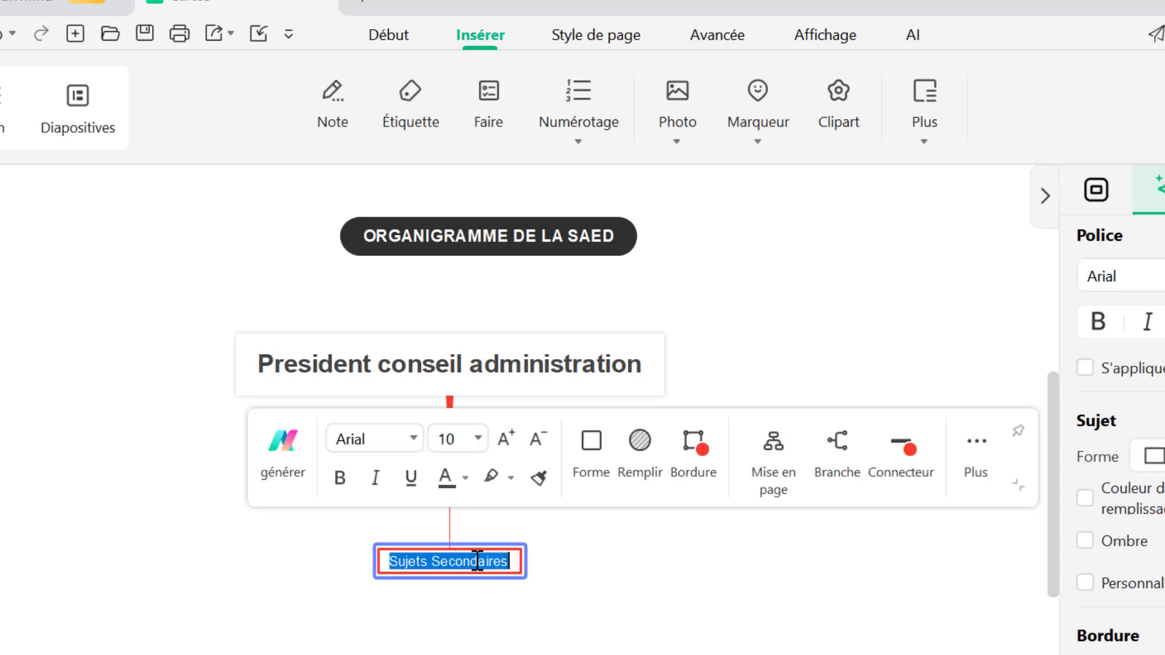
type("Directi")
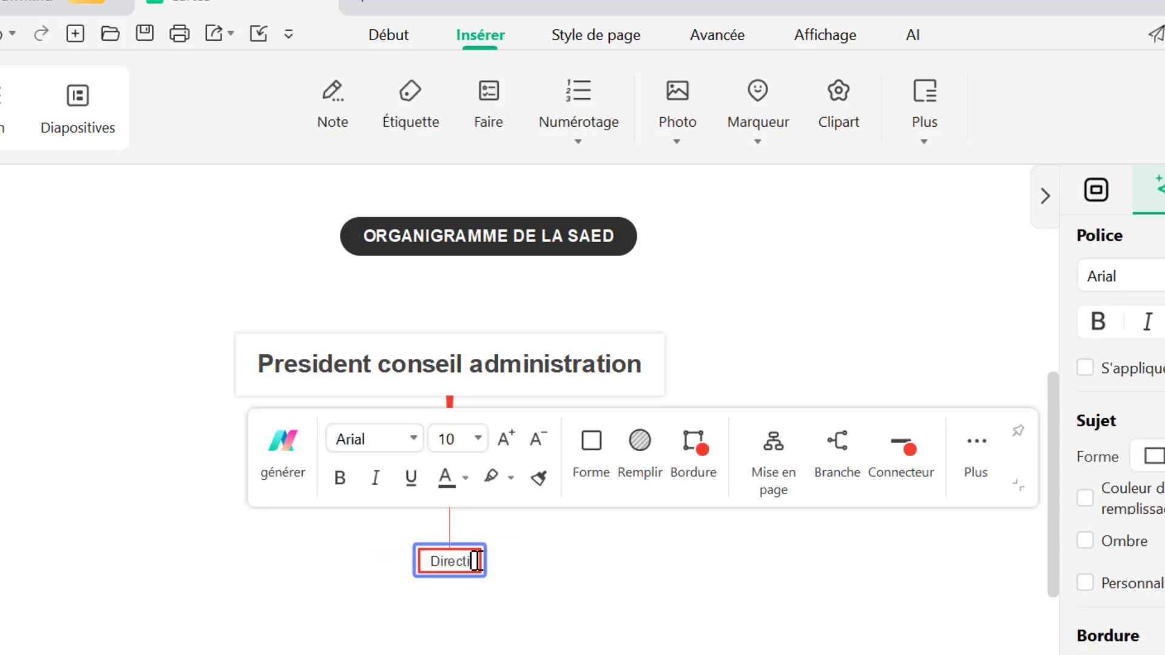
type("on general Adjoint")
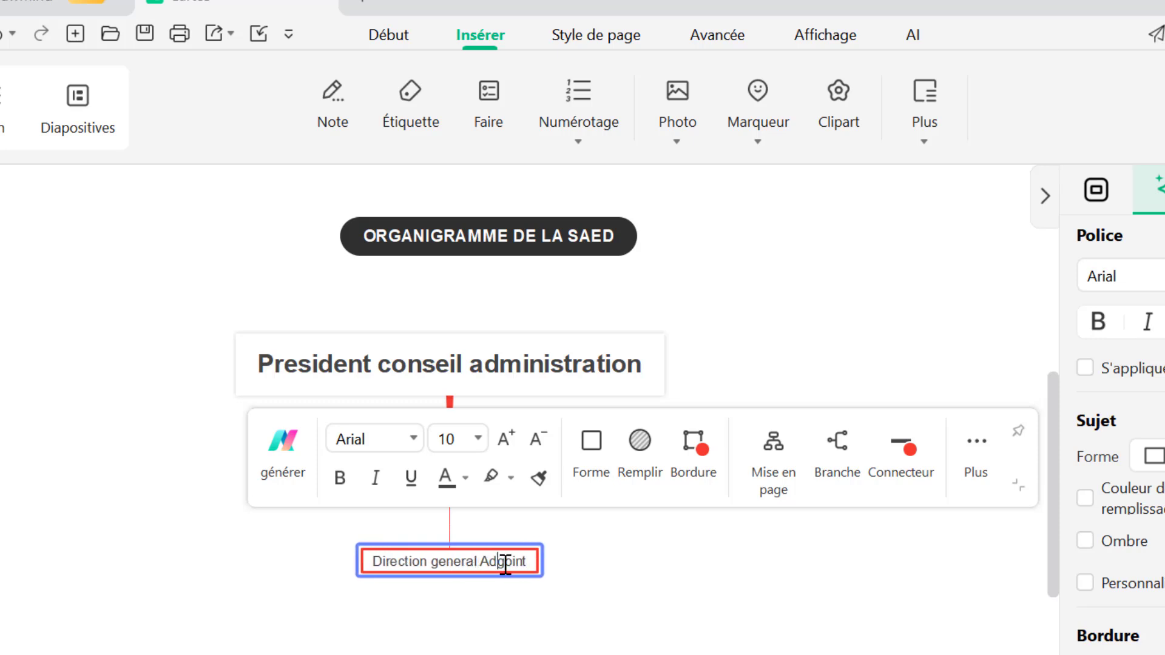
left_click(568, 630)
Correct the word "Direction" to "Directeur" in the subtopic below "Directeur General".
double_click(438, 569)
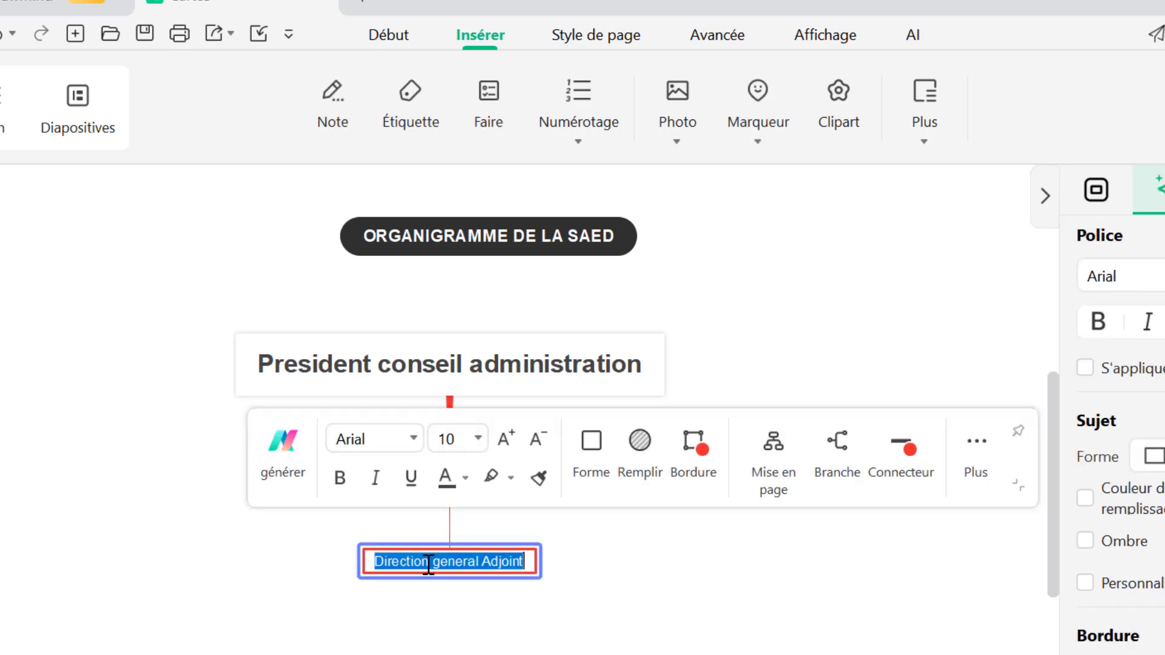
left_click(428, 563)
key("BackSpace")
key("BackSpace")
key("BackSpace")
type("eur")
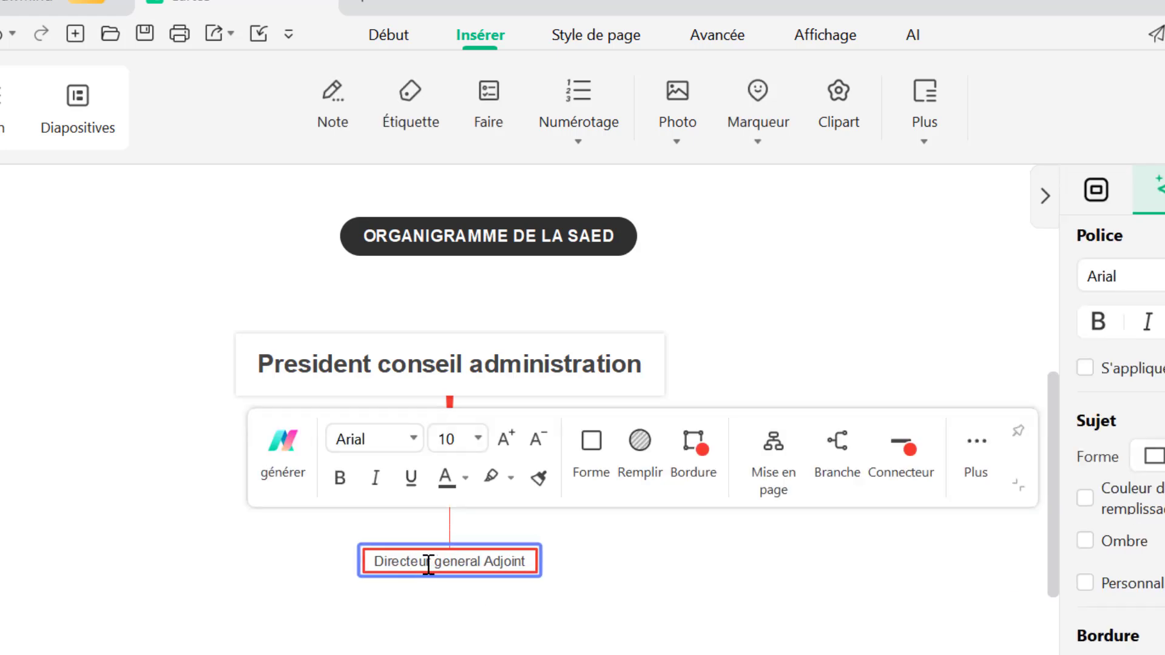
left_click(513, 626)
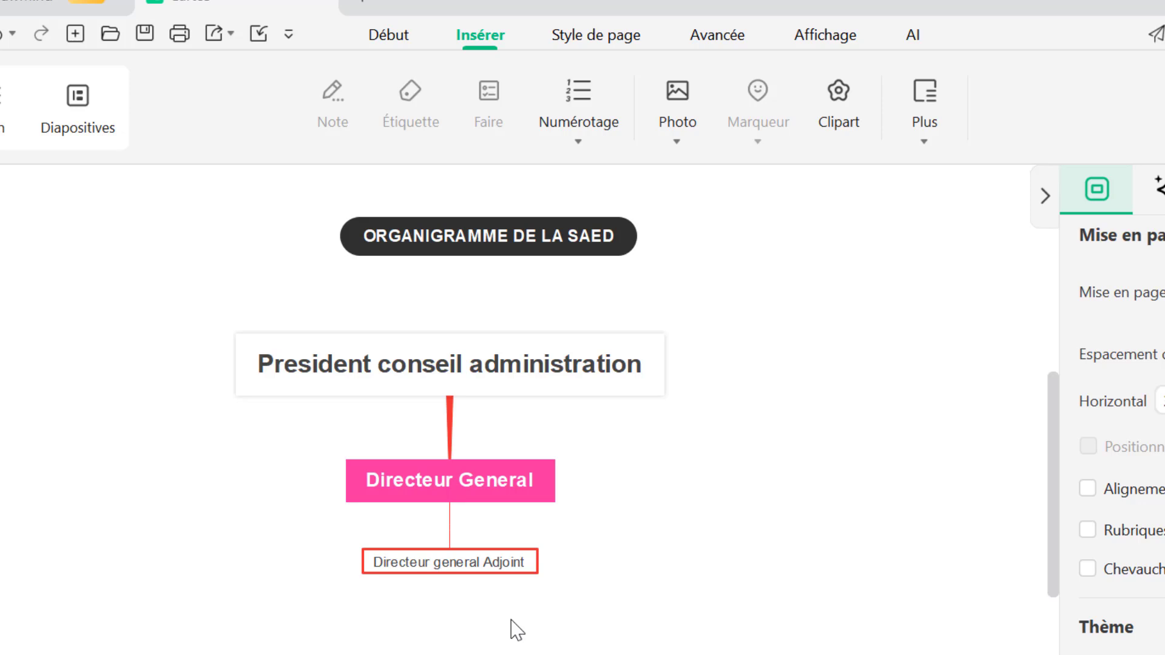
Add two sibling subtopics beside "Directeur general Adjoint".
left_click(454, 467)
key("Delete")
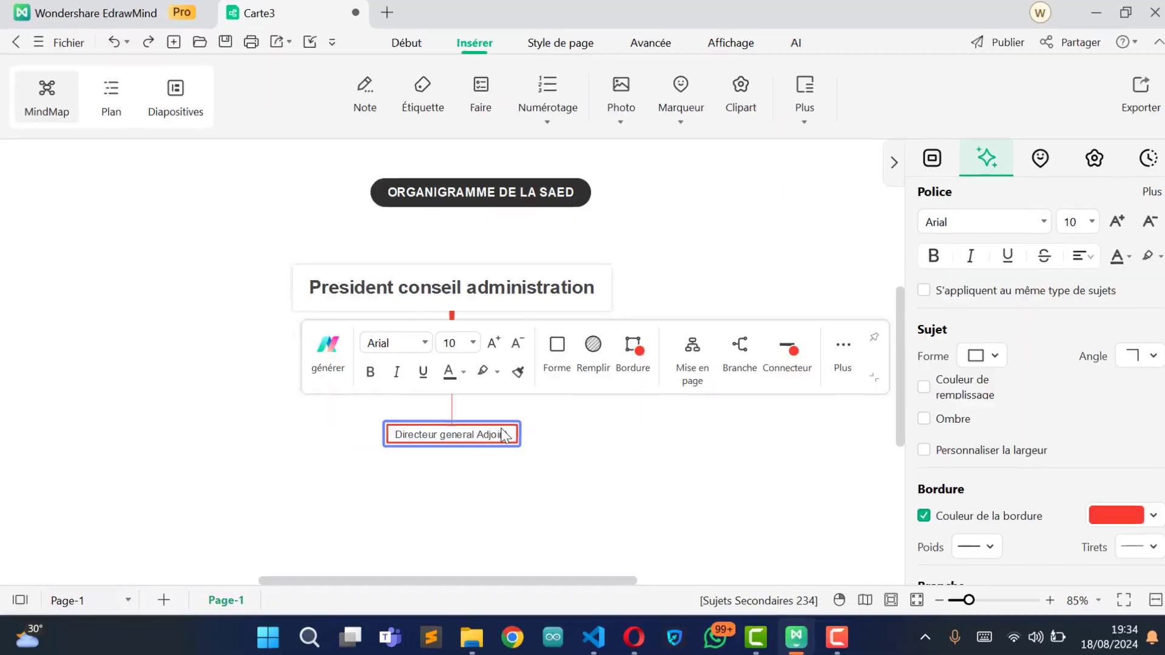
key("Return")
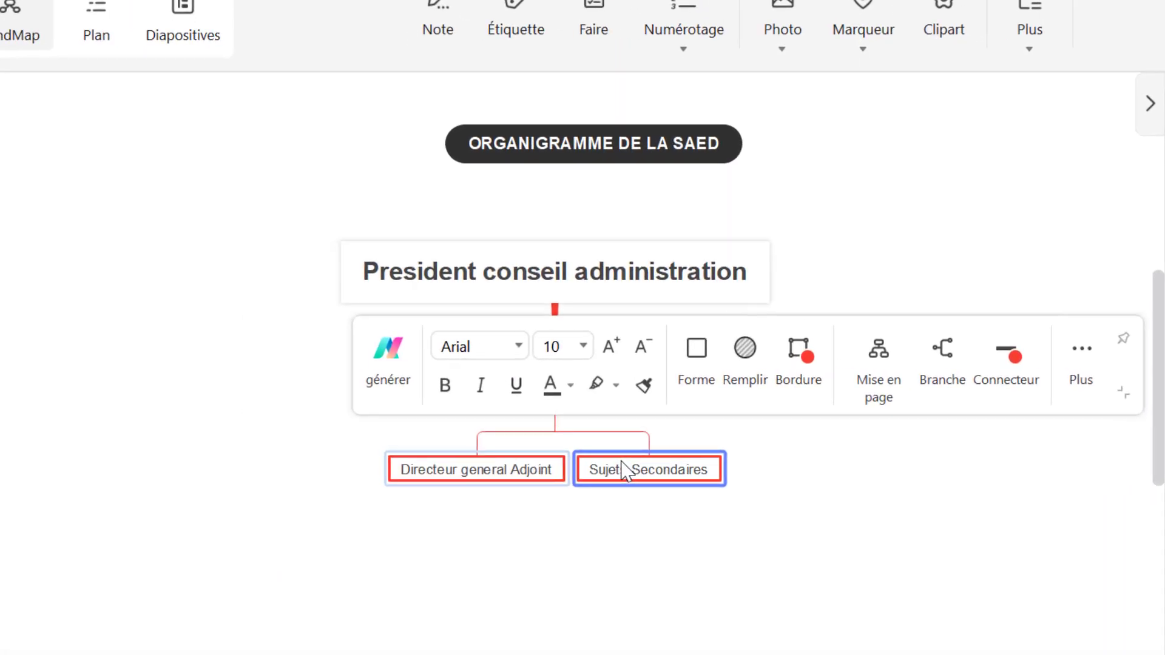
key("Return")
left_click(617, 554)
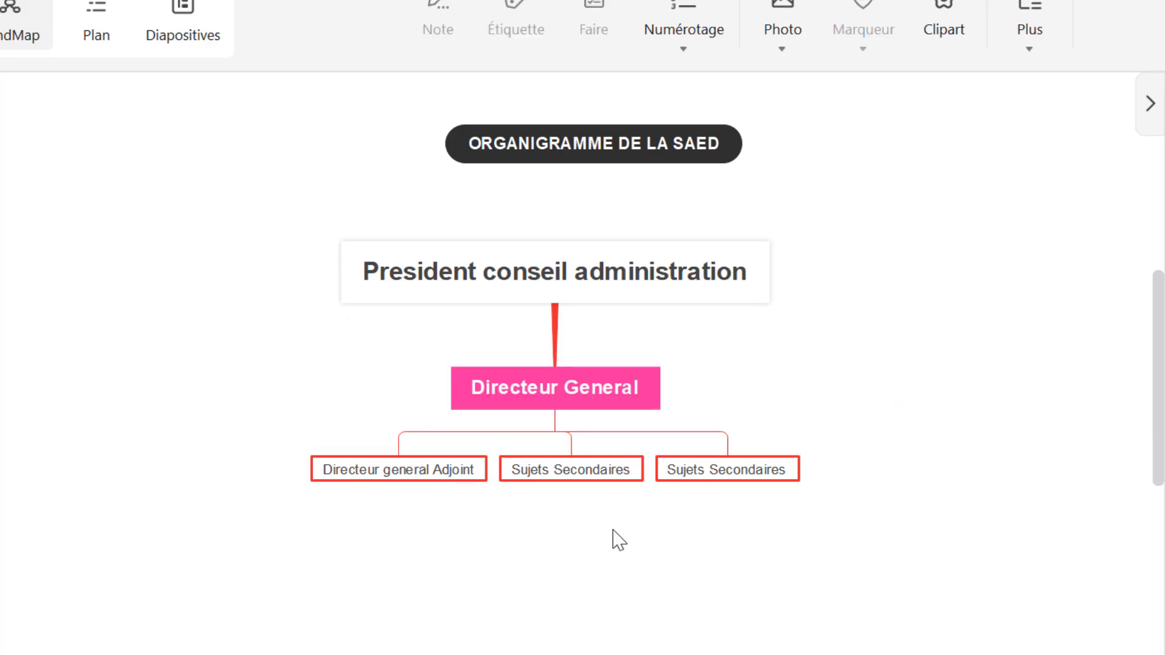
Copy the title "Directeur general Adjoint" from the first subtopic into the middle one.
double_click(416, 479)
key("ctrl+c")
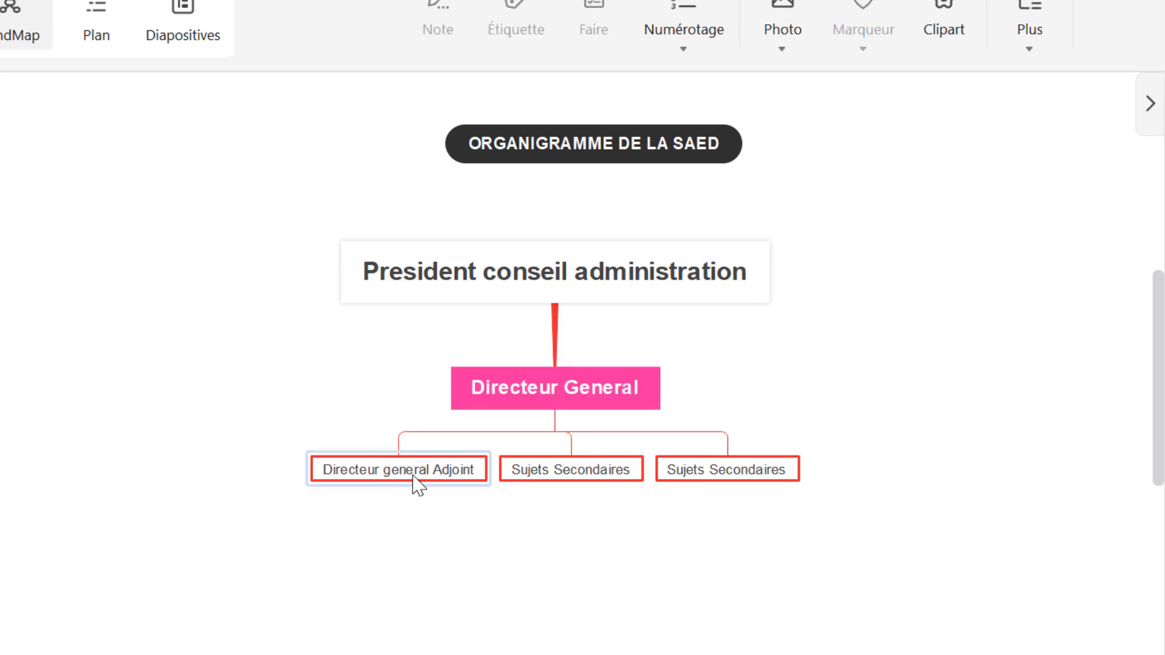
double_click(597, 470)
key("ctrl+v")
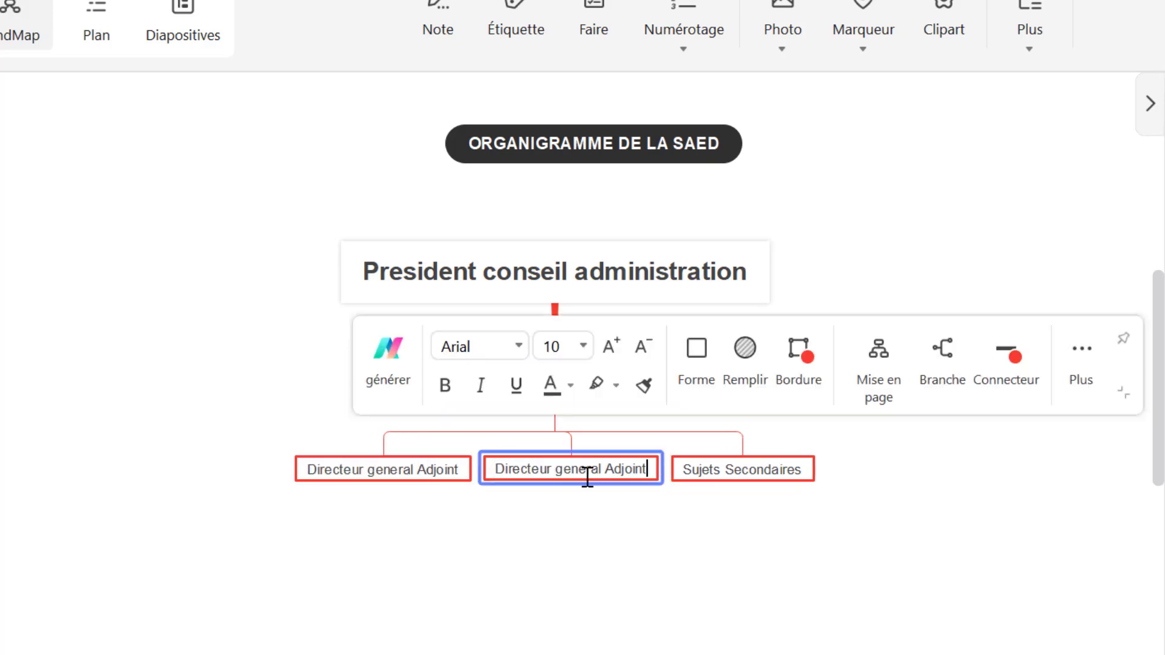
Replace the first subtopic's title with three lines: "Conseillers Techniques", "Chargés de Mission" and "Bureau de Liaison".
double_click(412, 467)
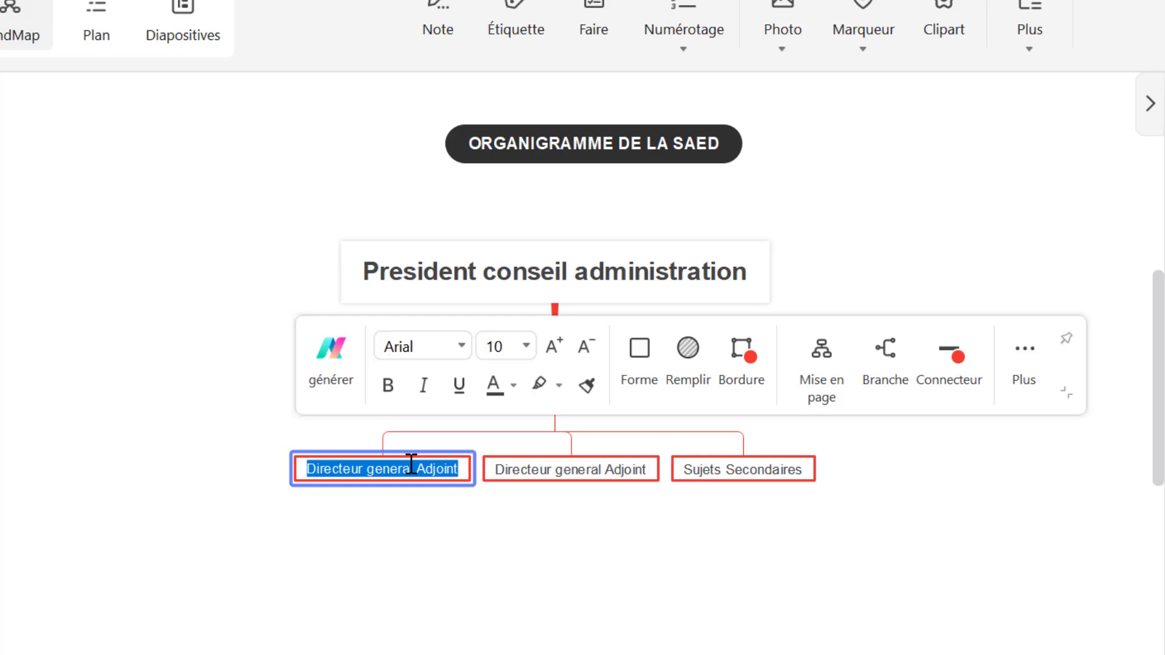
type("Conseillers Techniques")
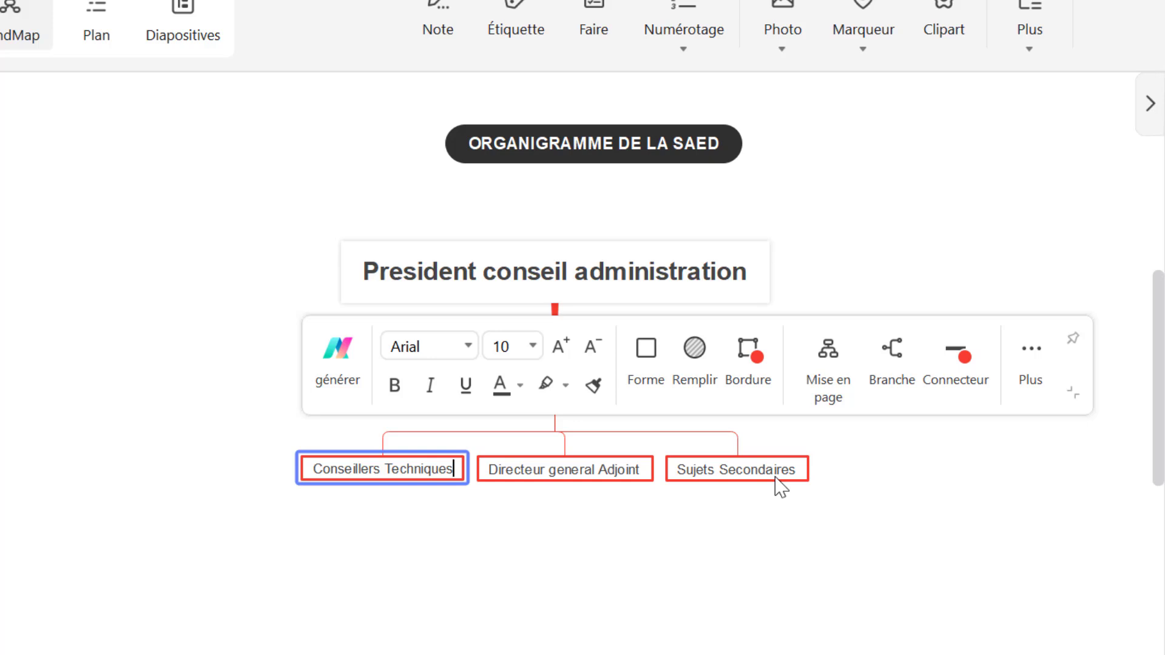
key("Return")
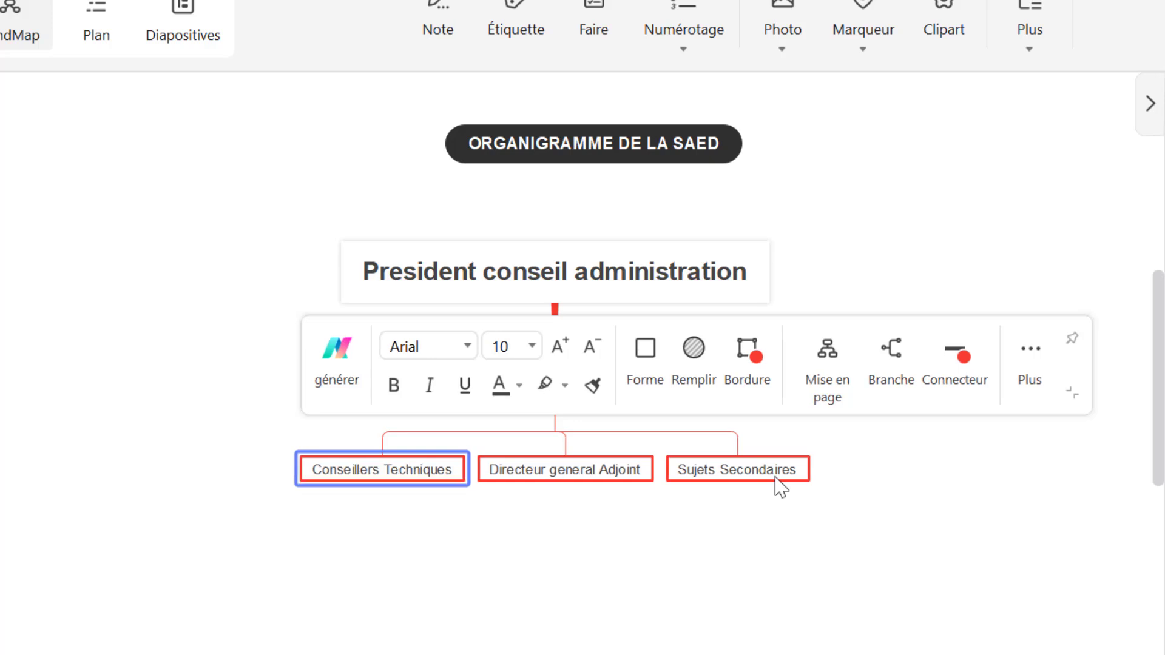
left_click(454, 472)
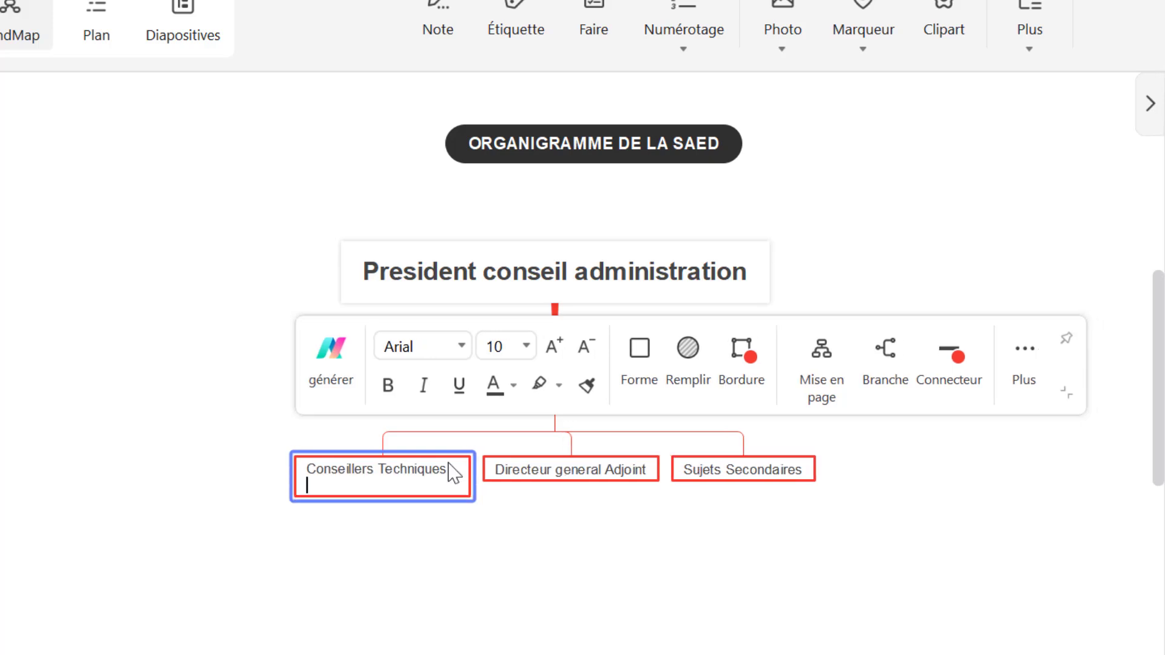
type("Chargés de Mission")
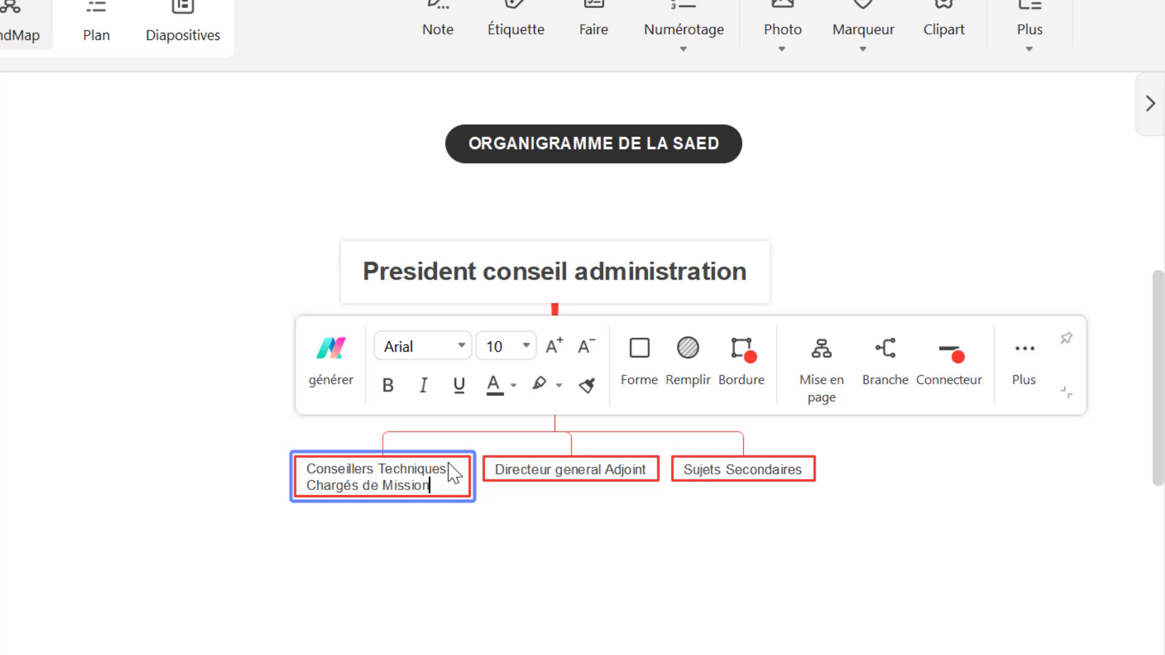
key("shift+Return")
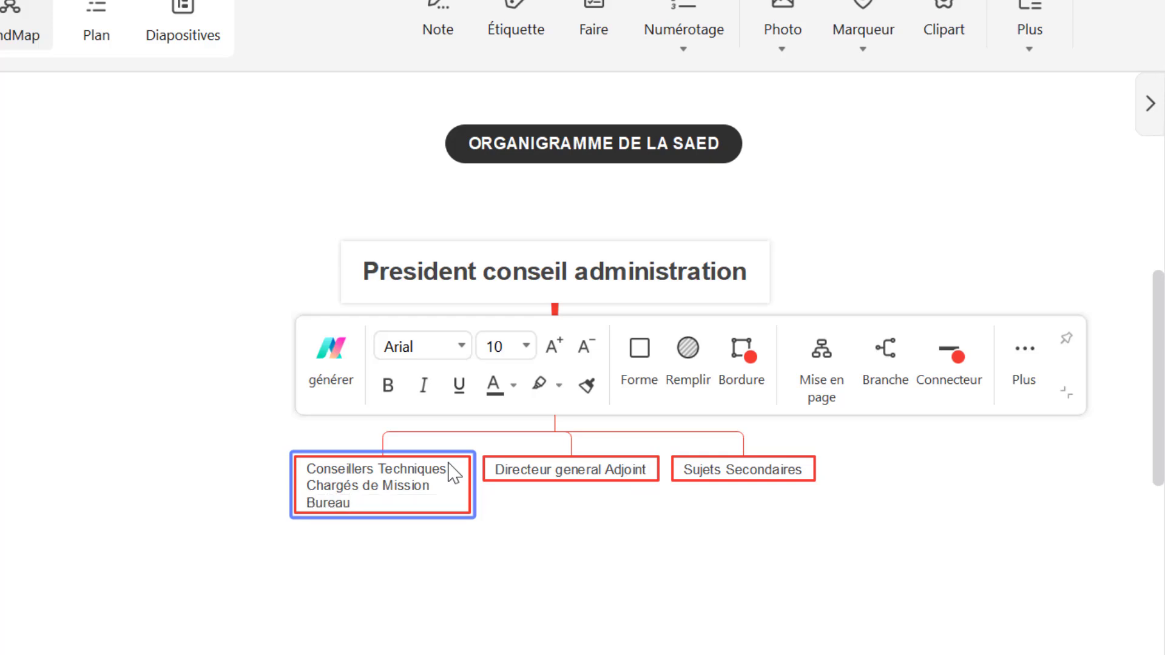
Prefix each of the three lines in the "Conseillers Techniques" subtopic with a dash.
type("-")
left_click(303, 485)
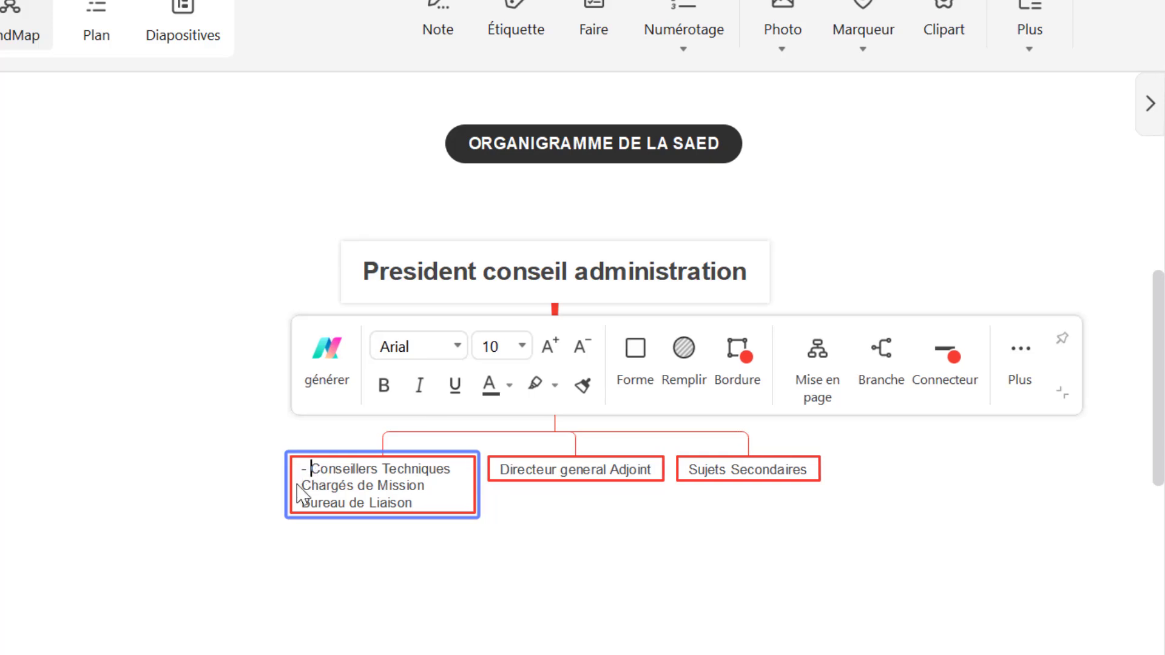
type("-")
left_click(301, 502)
type("-")
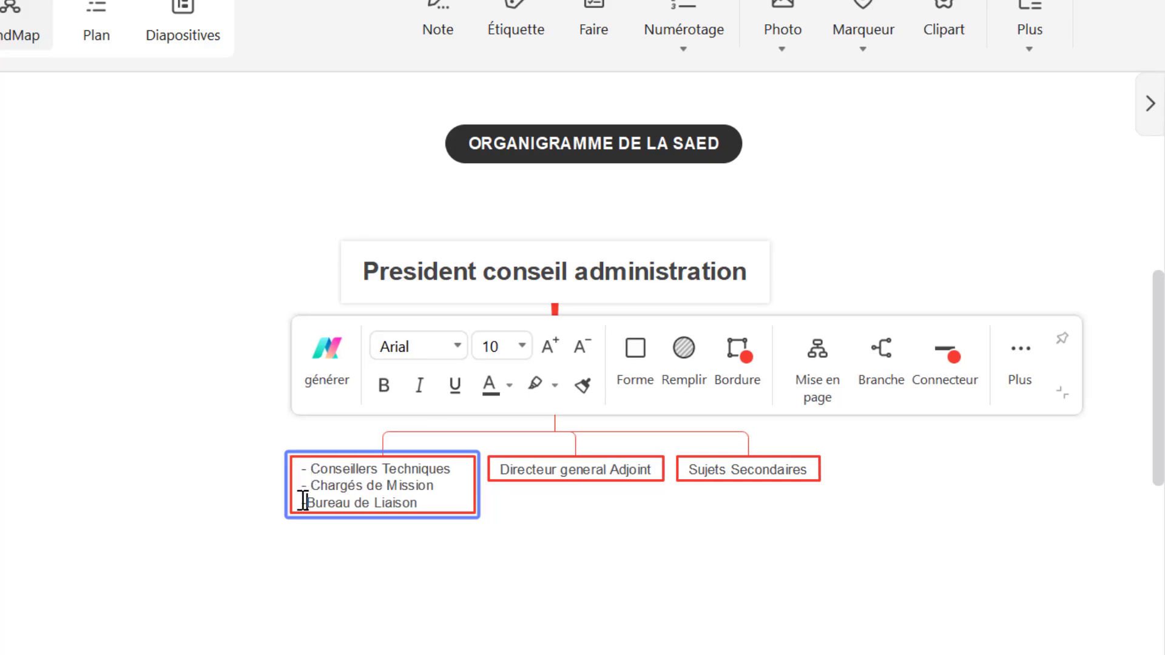
key("Escape")
Replace the third subtopic's title with three dashed lines: "Cellule Passation Marché", "Cellule Audit Interne" and "Cellule COntrole Gestion".
left_click(767, 470)
type("Cellule")
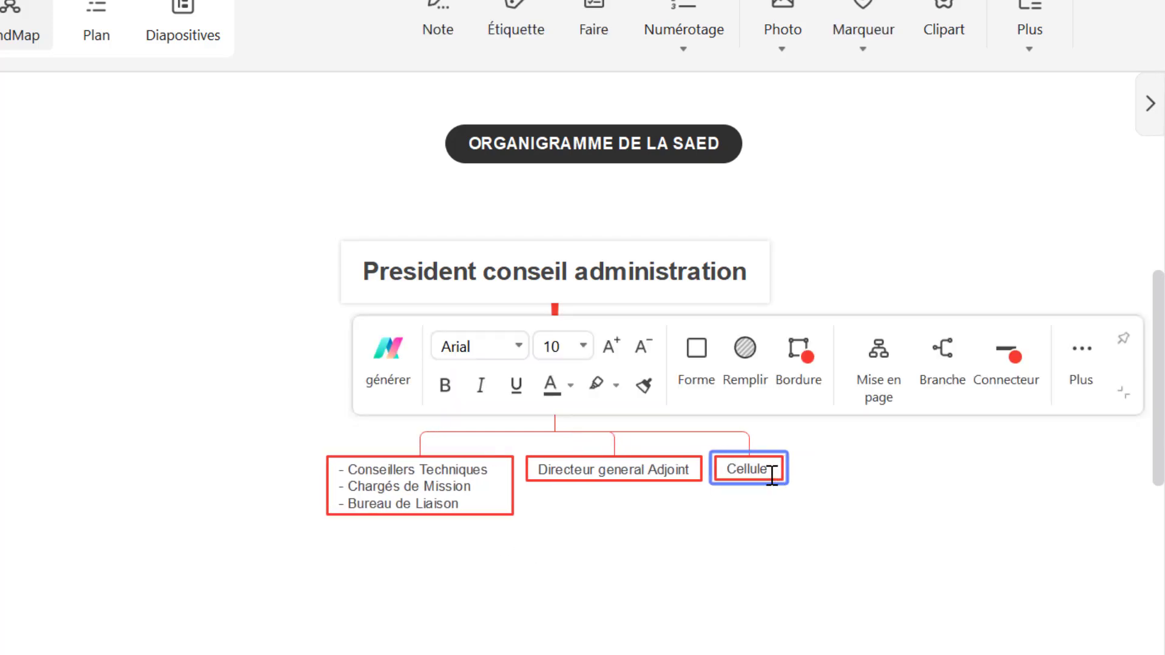
type(" Passation Marché")
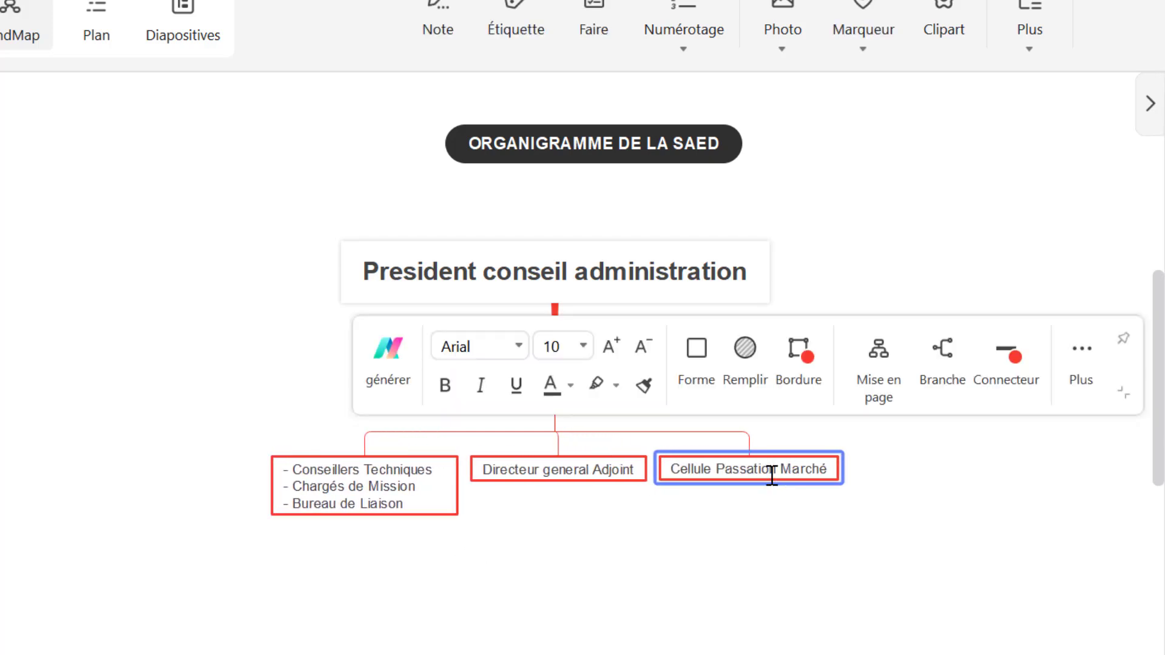
key("shift+Return")
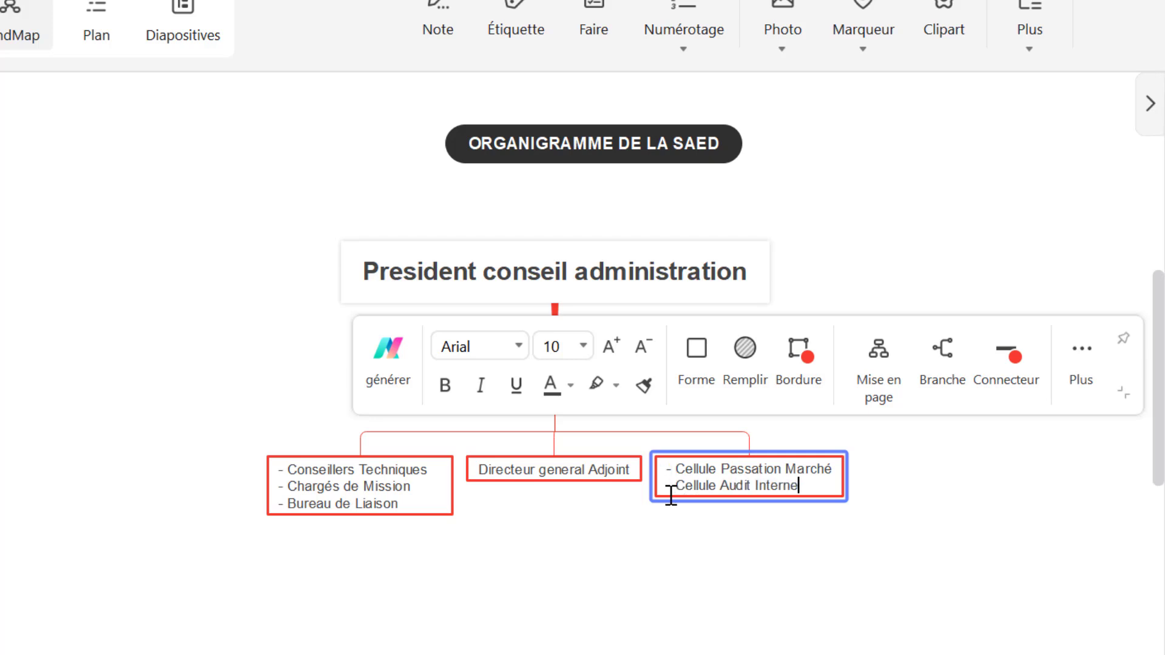
key("Return")
triple_click(810, 489)
left_click(810, 489)
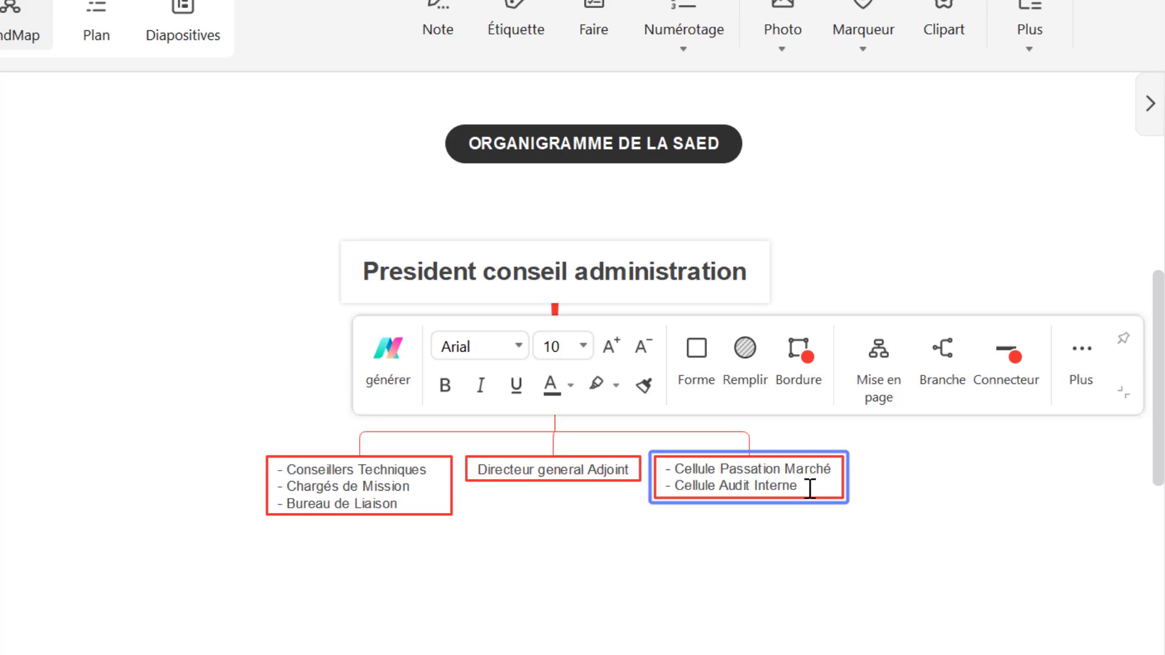
key("shift+Return")
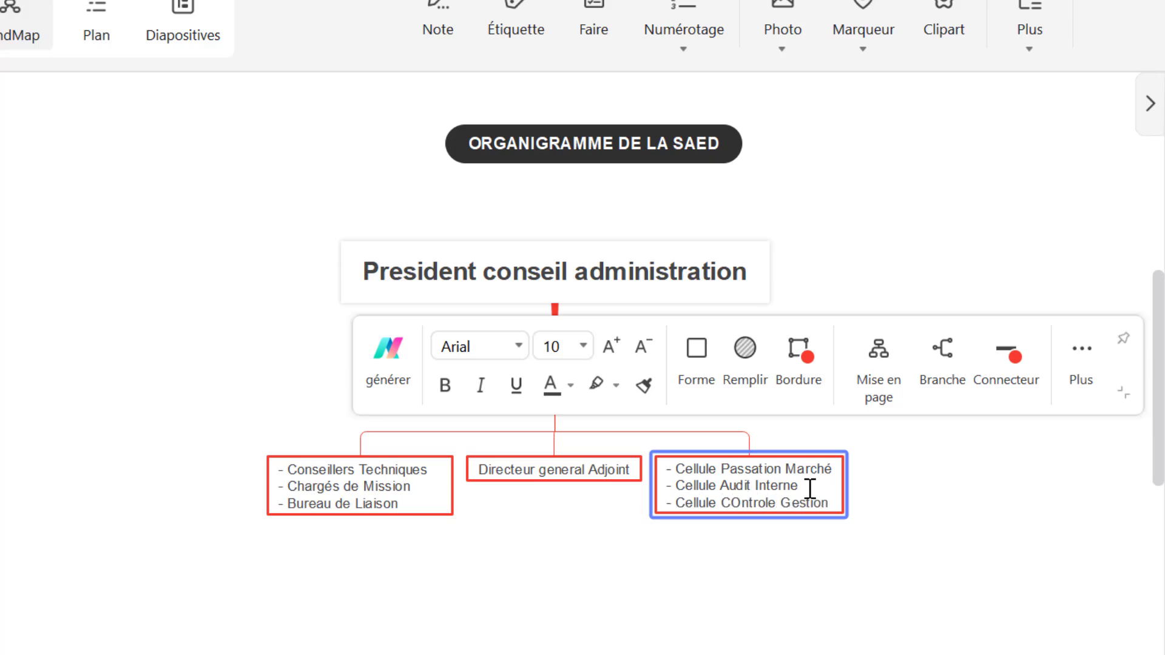
left_click(970, 567)
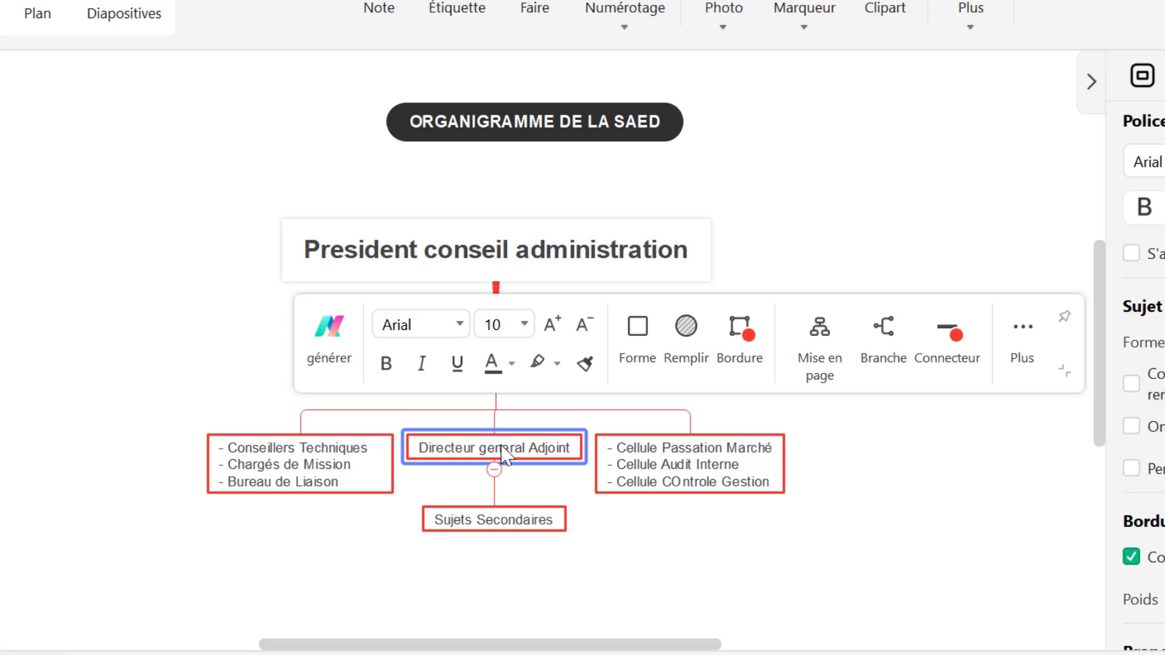
Add a second subtopic under "Directeur general Adjoint".
right_click(504, 455)
left_click(1021, 340)
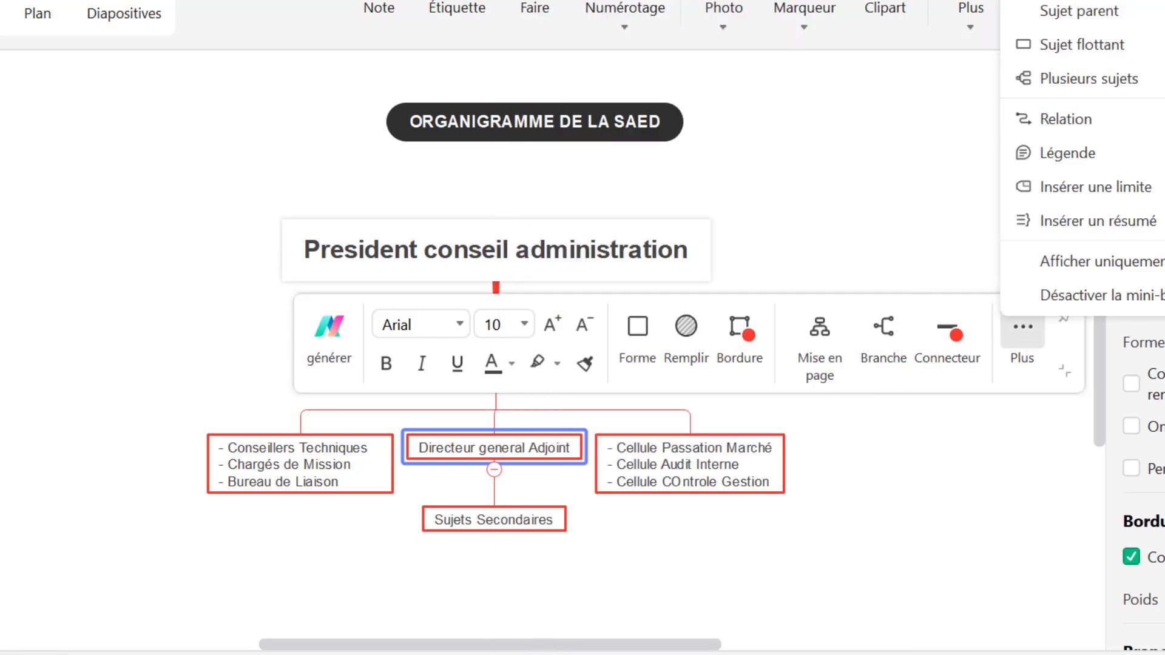
left_click(1129, 0)
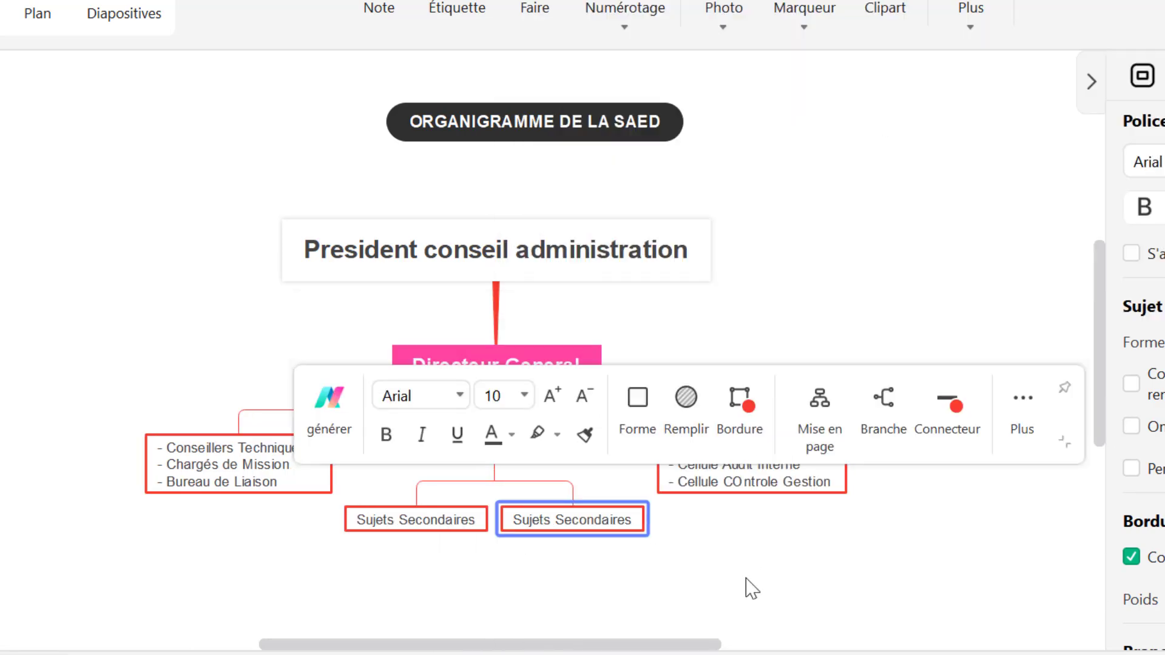
Replace the title of the first subtopic under "Directeur general Adjoint" with two dashed lines: "Cellule Planification" and "Cellule Qualité Higiene".
left_click(421, 520)
type("Celluo")
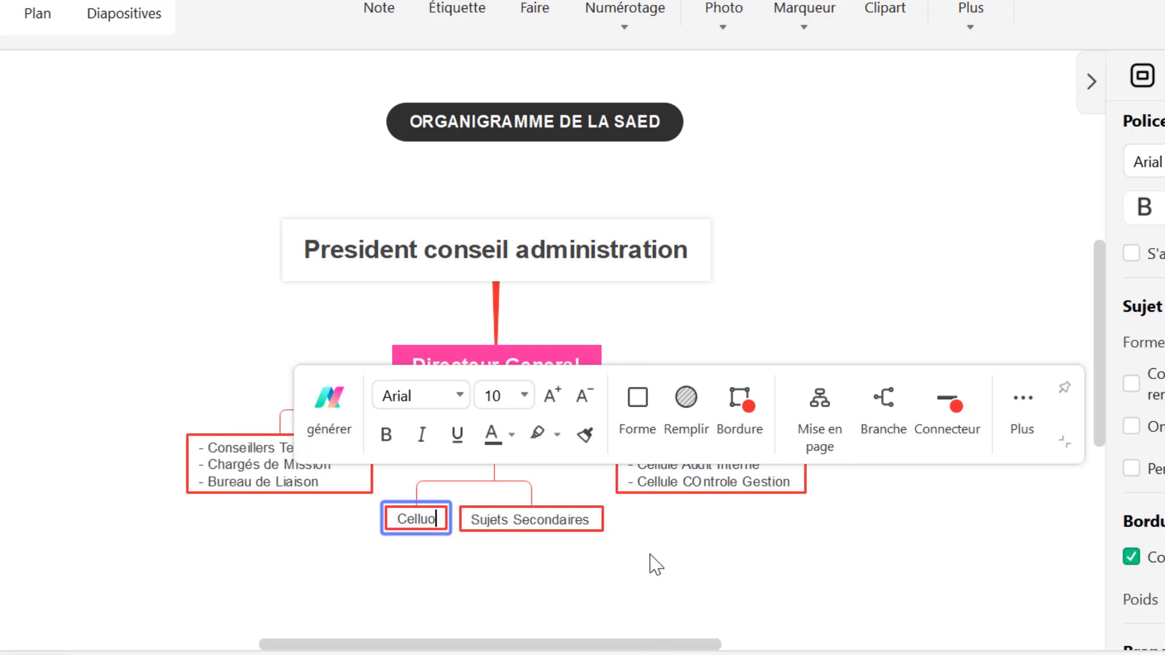
key("BackSpace")
type("le Planification ")
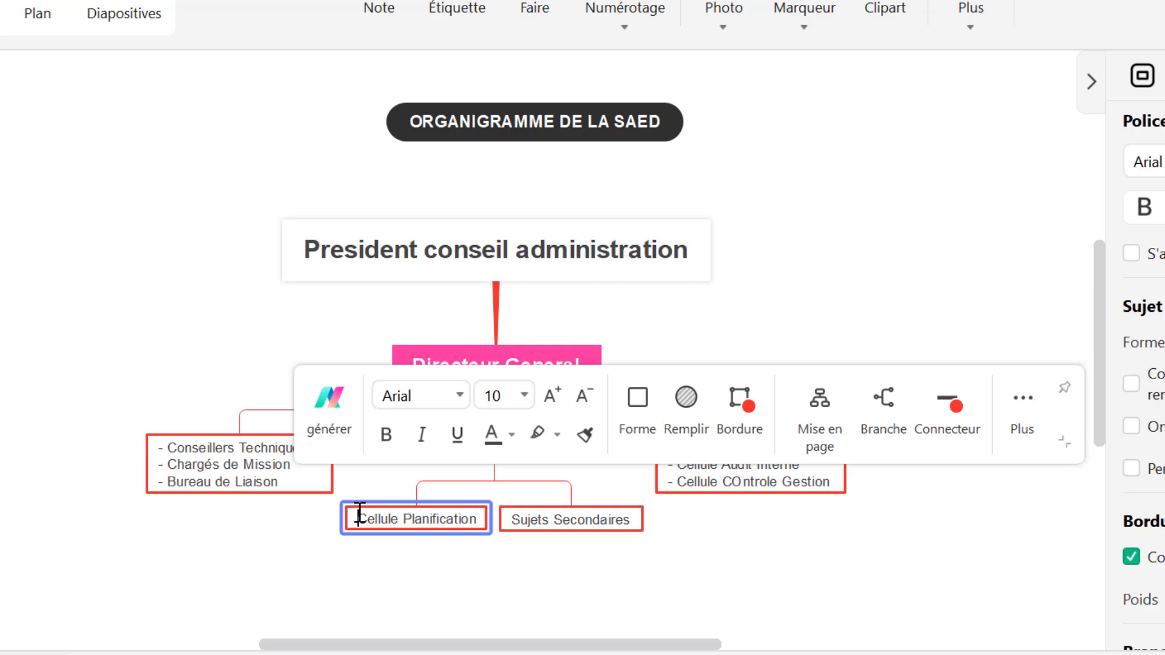
type("-")
left_click(483, 520)
key("shift+Return")
type("- ")
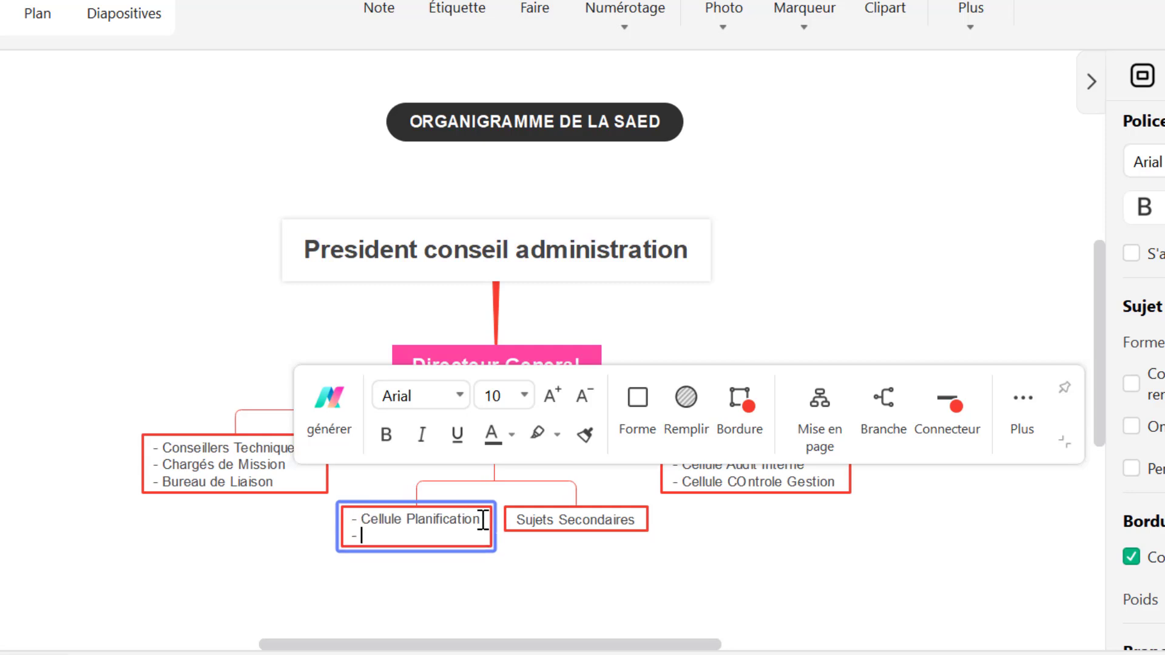
type("Cellule Qualité Higiene")
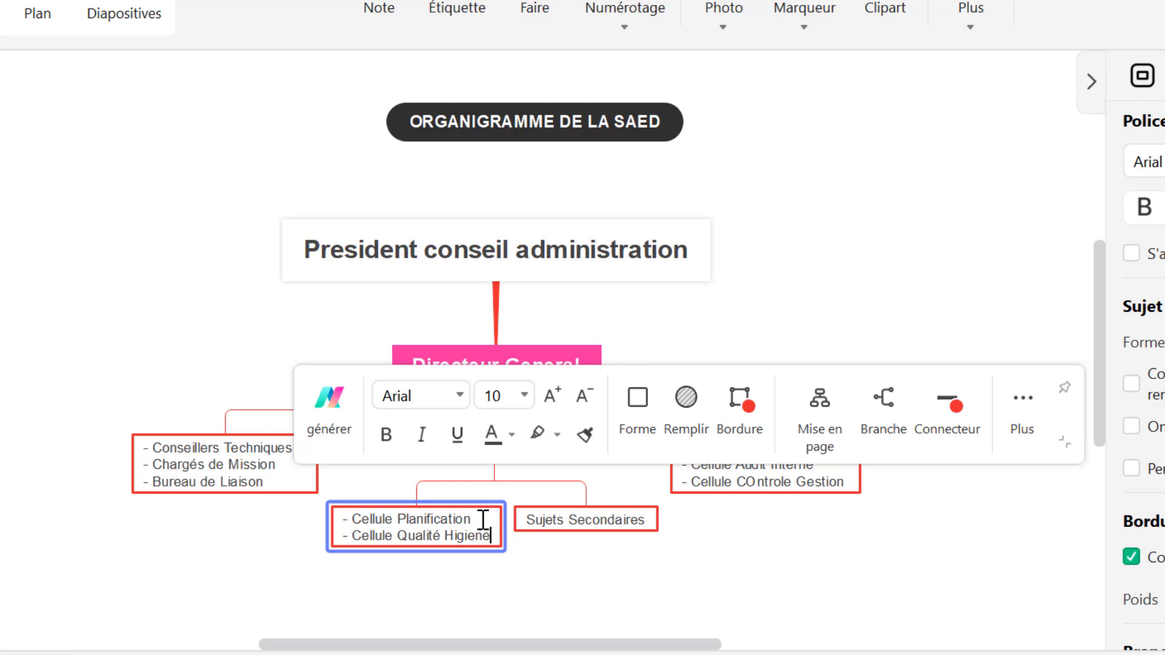
Replace the title of the second subtopic under "Directeur general Adjoint" with two dashed lines: "Cellule Informatique" and "Cellule Comunication".
double_click(586, 520)
type("Cellule ")
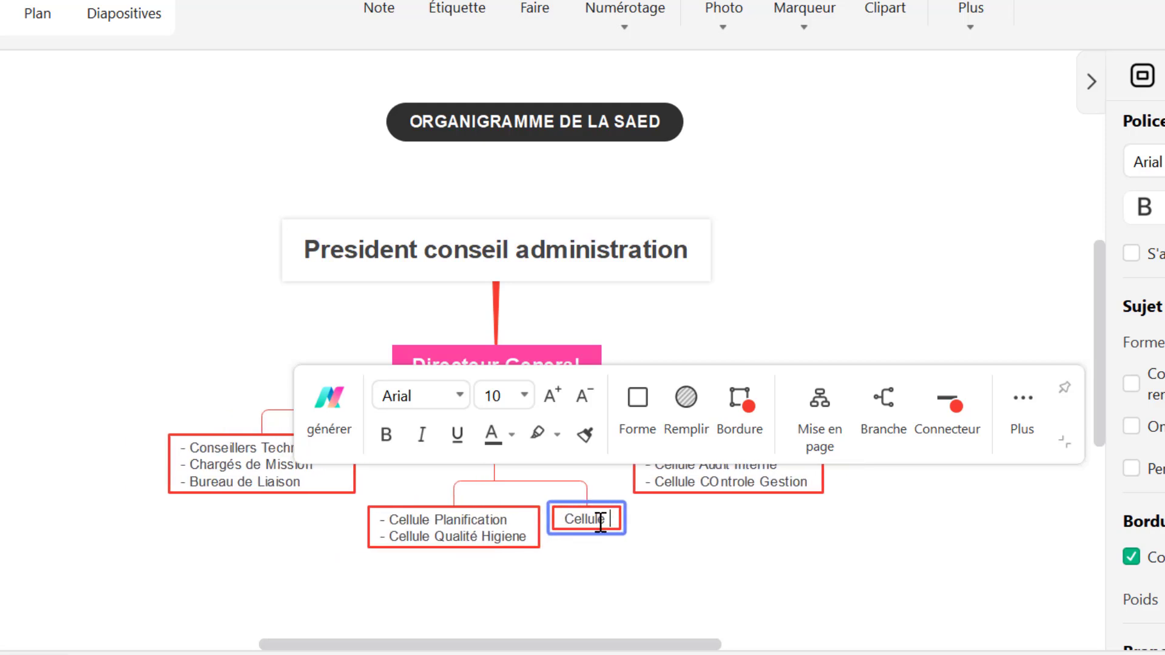
type("Informatique")
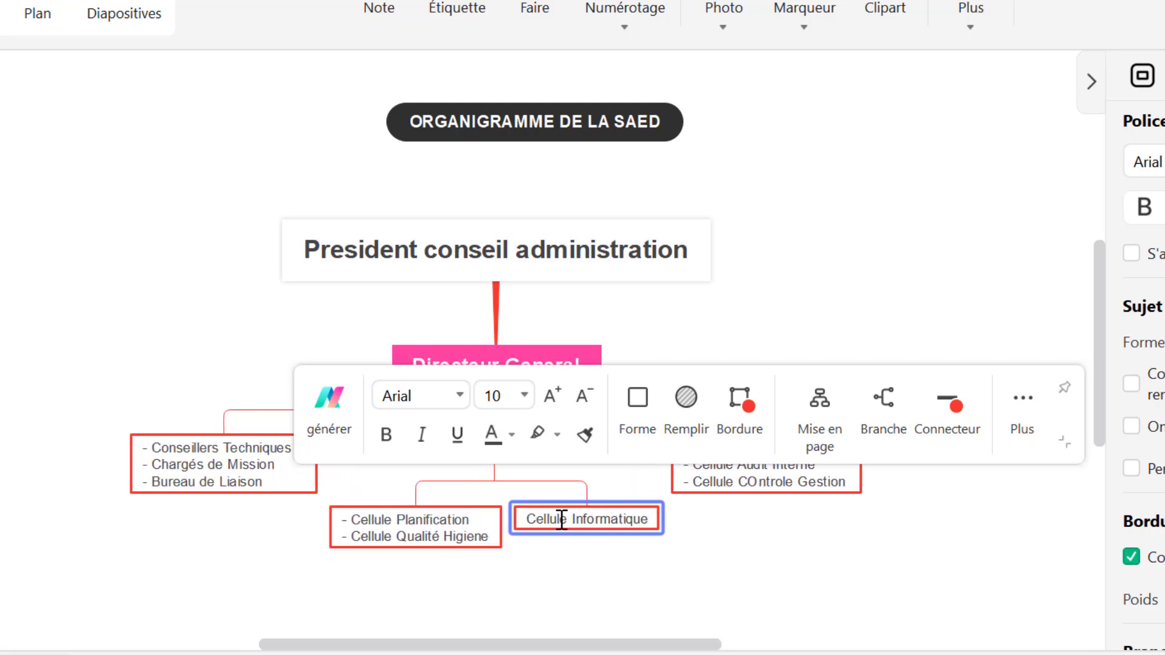
double_click(527, 520)
left_click(526, 521)
type("-")
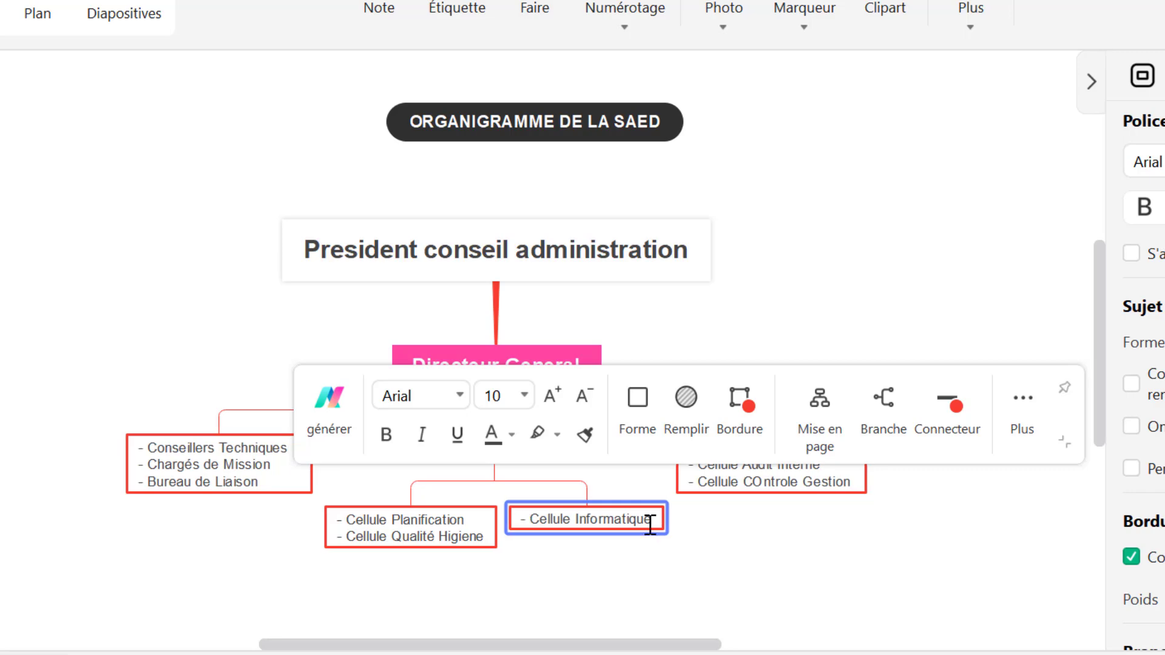
key("shift+Return")
type("- Cellule COmu")
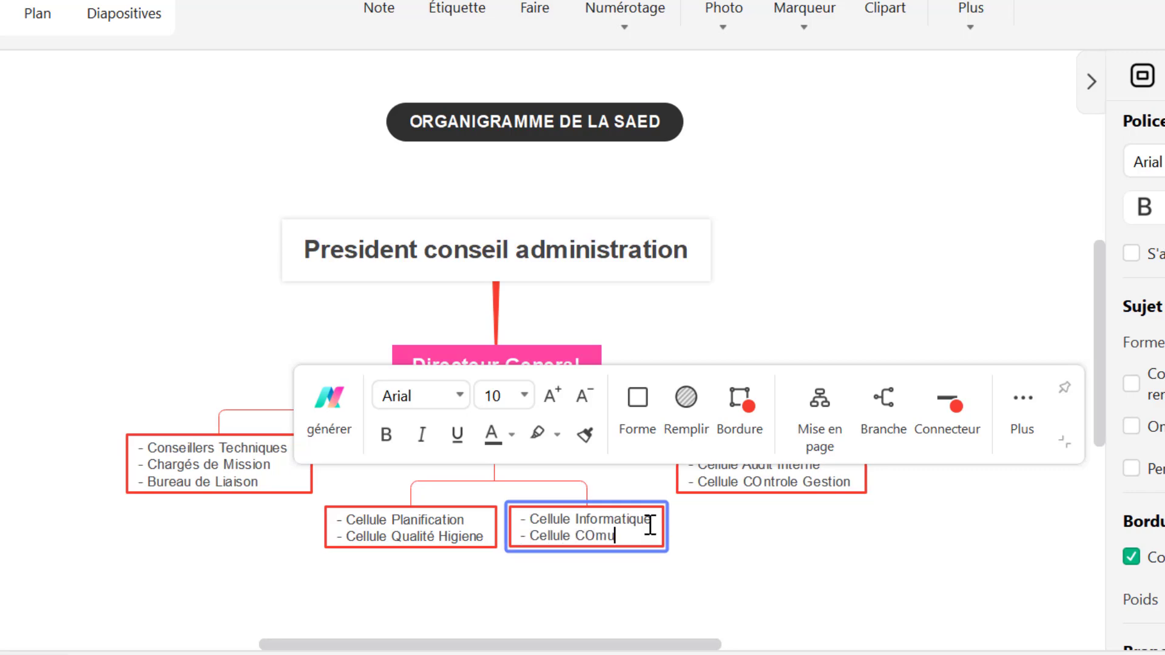
type("ion")
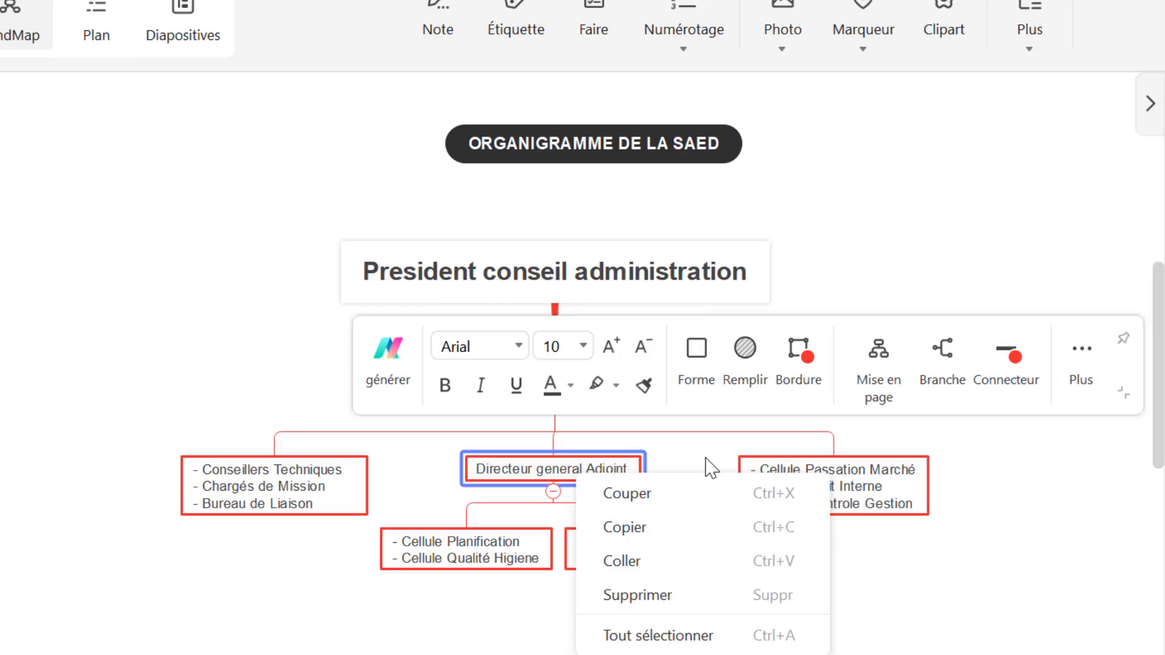
Add a third subtopic under "Directeur general Adjoint" and move it between the two existing cell subtopics.
left_click(707, 459)
left_click(623, 473)
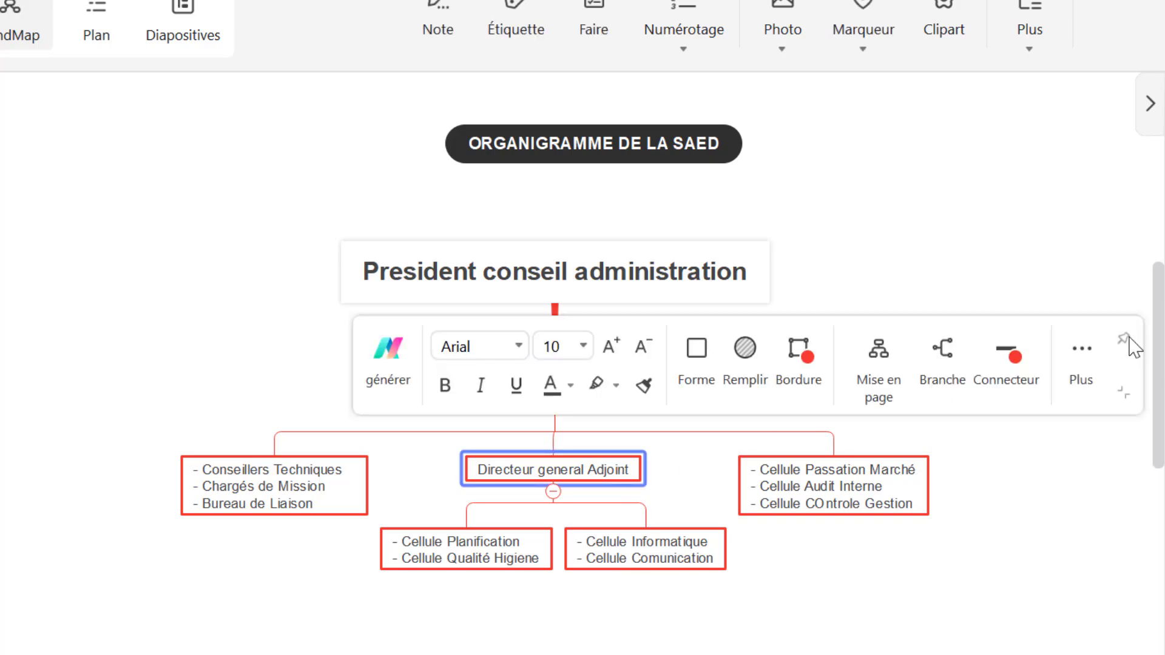
left_click(1087, 358)
left_click(1044, 53)
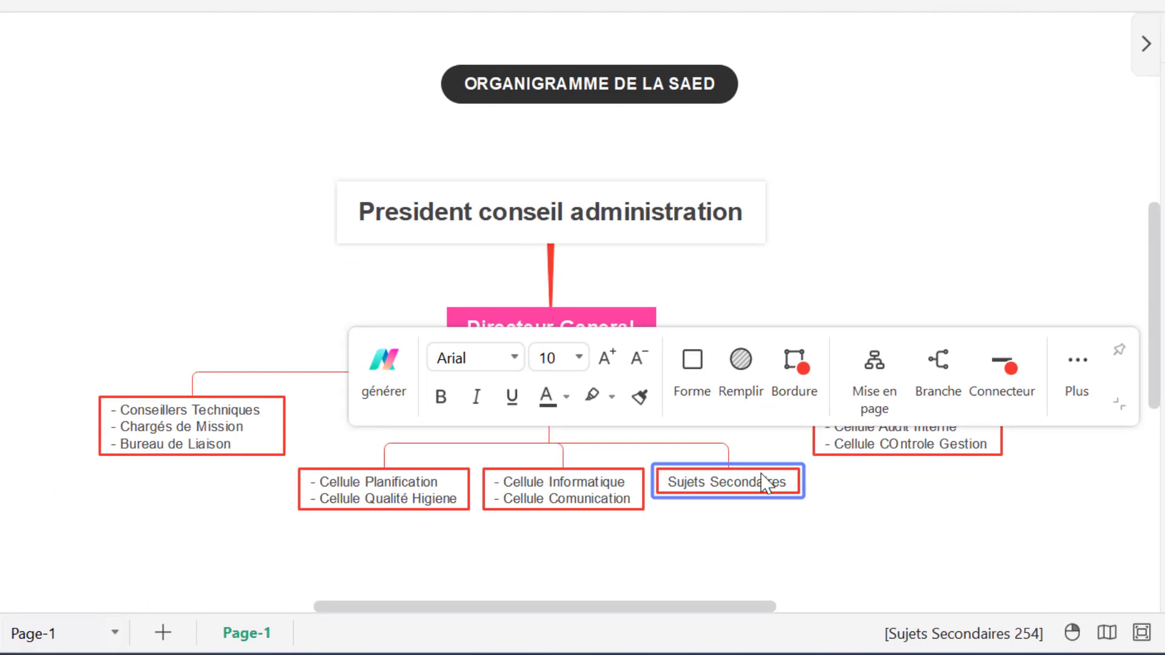
left_click_drag(671, 484, 539, 532)
Title the middle subtopic under "Directeur general Adjoint" "Direction Appui au collectivité teritorial".
type("D")
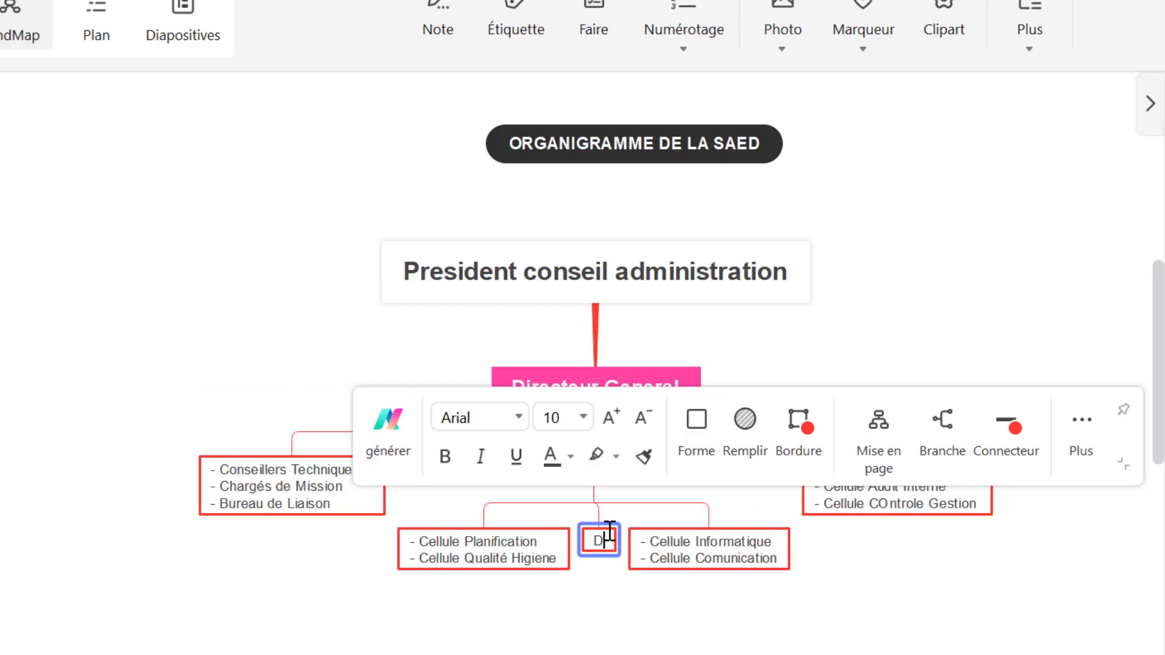
type("irection Appui au collect")
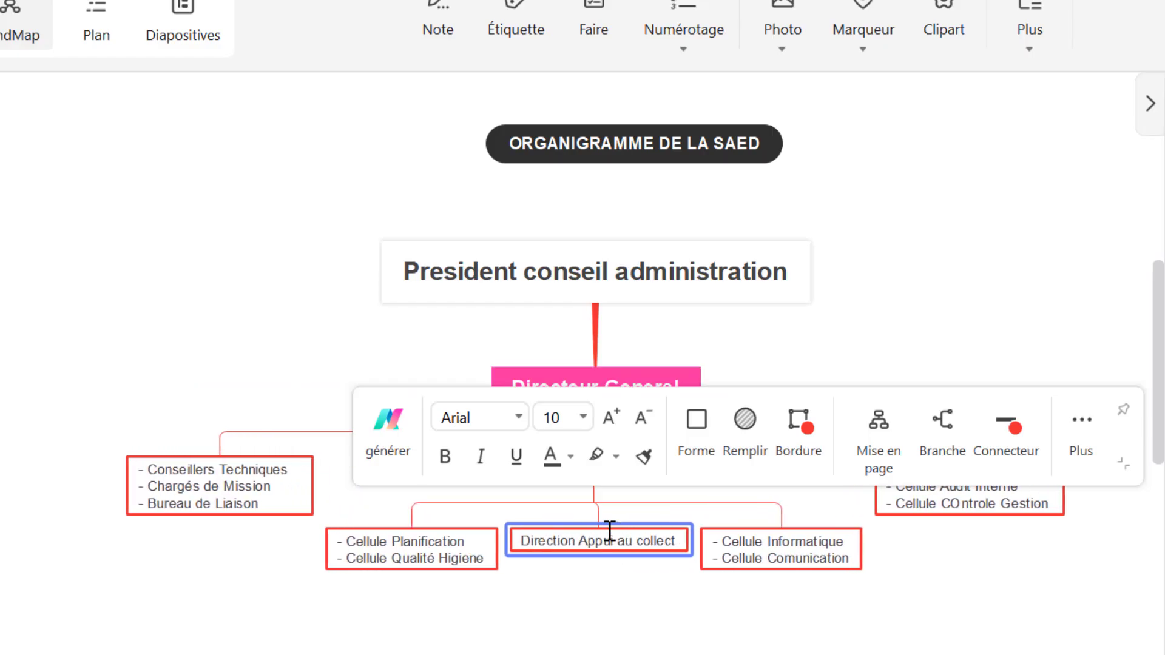
type("ivité teritoriel")
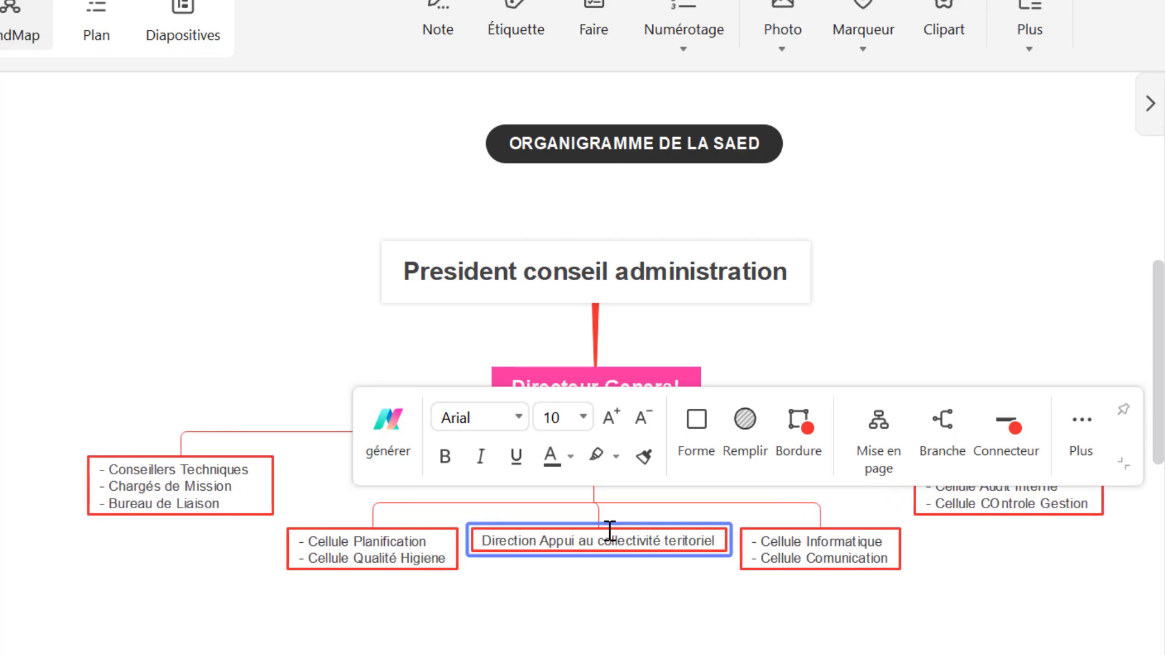
key("BackSpace")
key("BackSpace")
type("al")
left_click(669, 621)
left_click(621, 557)
left_click(702, 608)
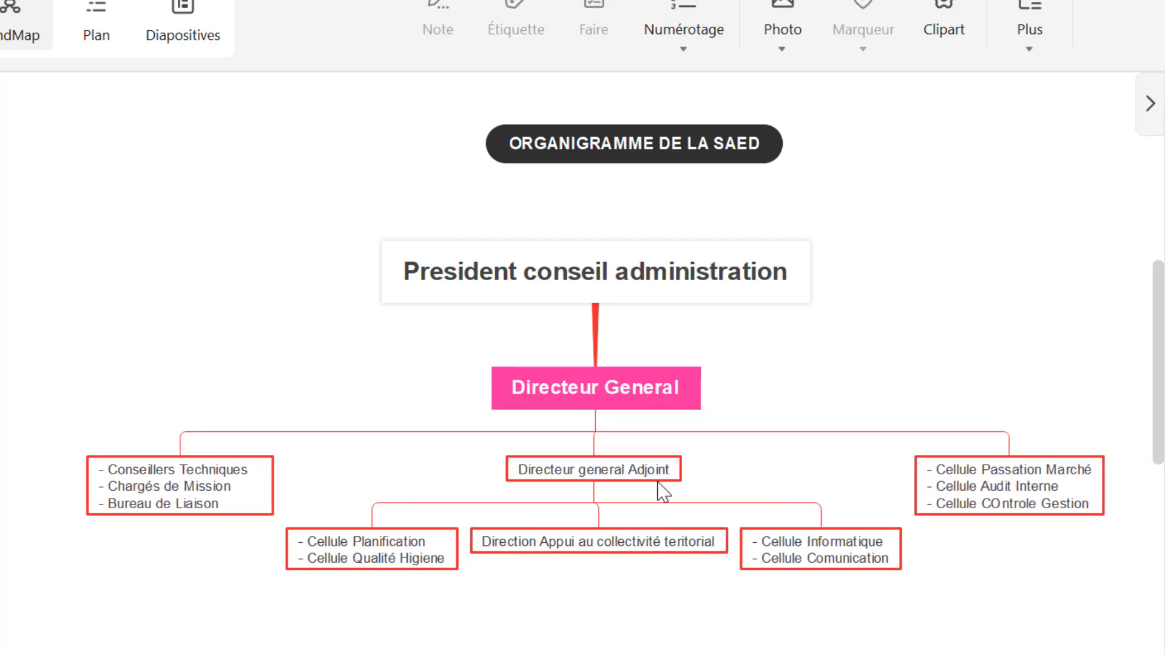
Add a subtopic titled "DRHA" under "Directeur general Adjoint", placed between "Direction Appui au collectivité teritorial" and the "Cellule Informatique" subtopic.
left_click(654, 473)
left_click(1087, 349)
left_click(1130, 1)
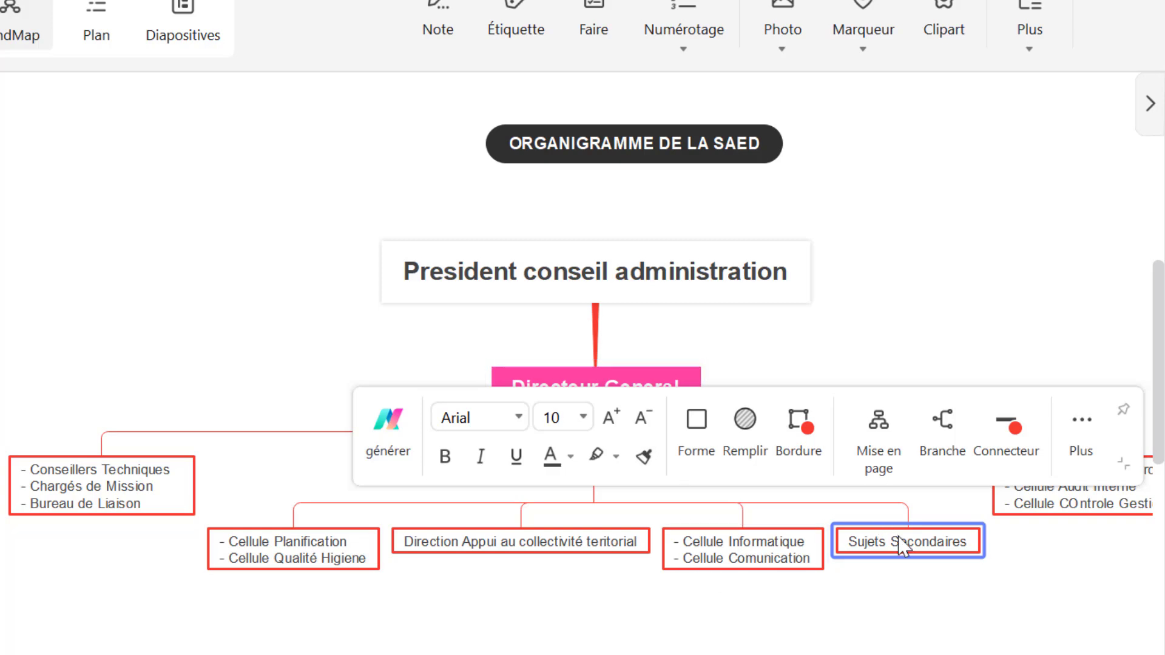
double_click(739, 542)
key("ctrl+a")
type("DRHA")
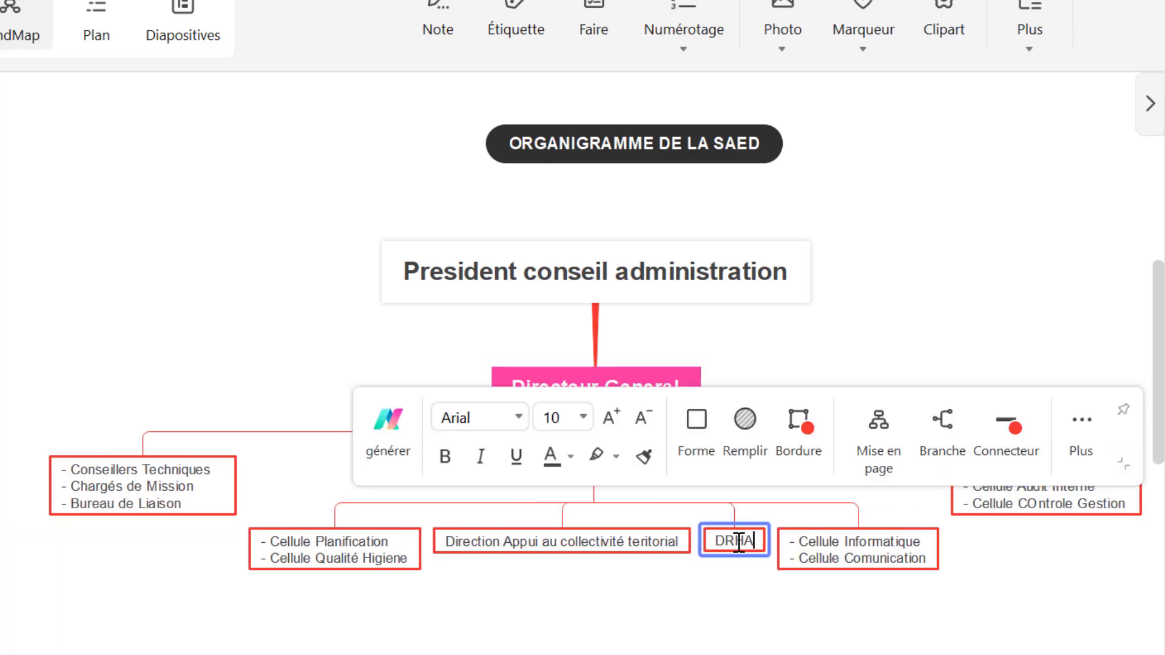
left_click(767, 601)
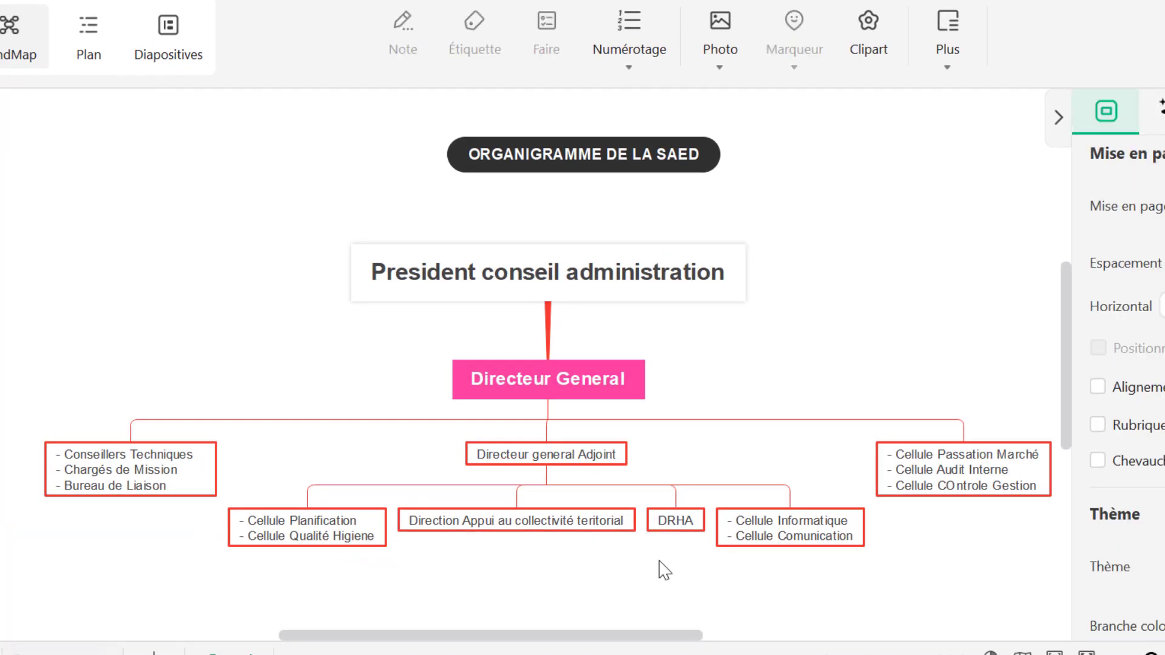
Add a subtopic titled "DAIH" under "Directeur general Adjoint", placed between "DRHA" and the "Cellule Informatique" subtopic.
left_click(603, 462)
left_click(995, 352)
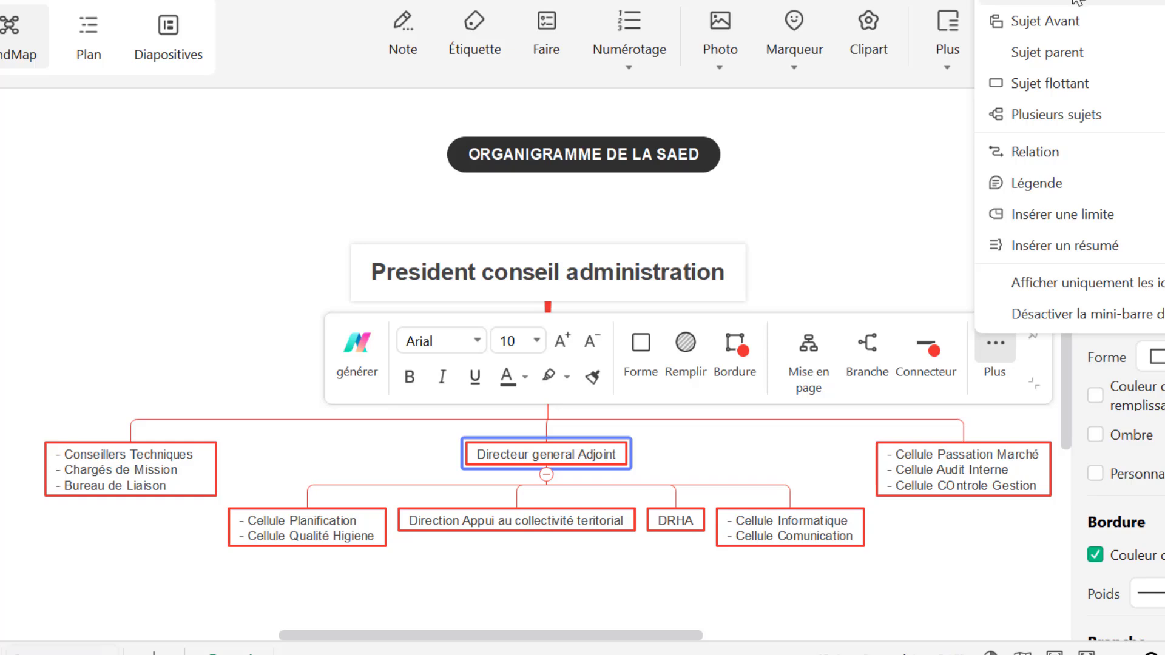
key("Tab")
left_click_drag(844, 527, 692, 527)
triple_click(693, 526)
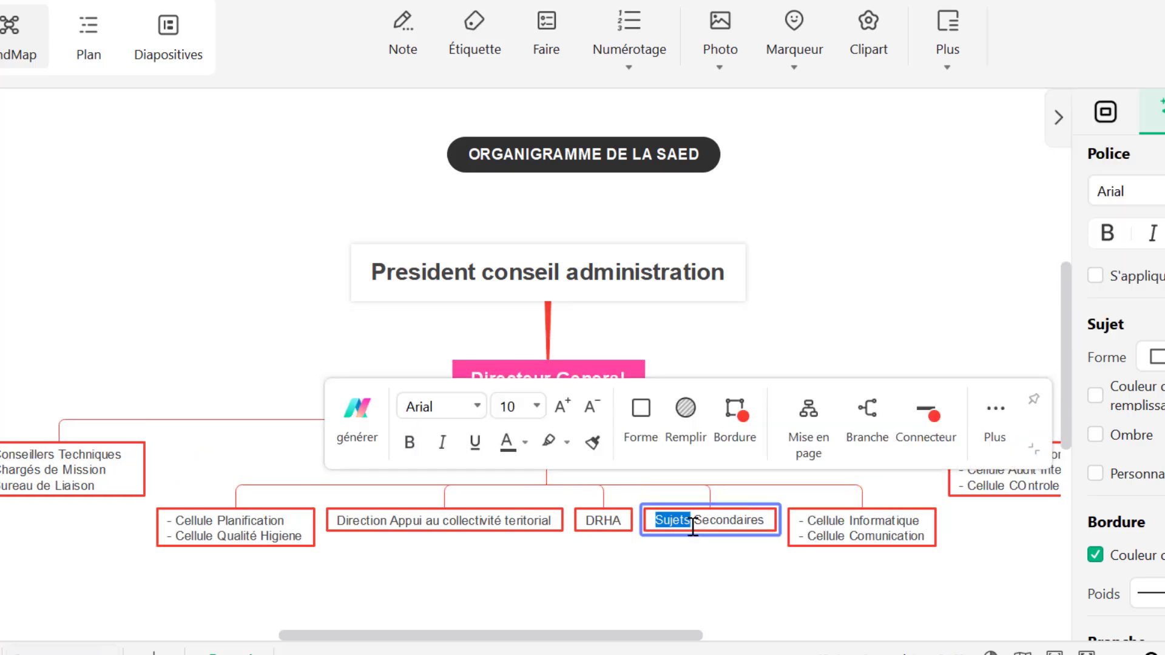
type("DAIH")
left_click(660, 579)
Add a subtopic titled "Delegation Bakel" under "Direction Appui au collectivité teritorial".
left_click(520, 528)
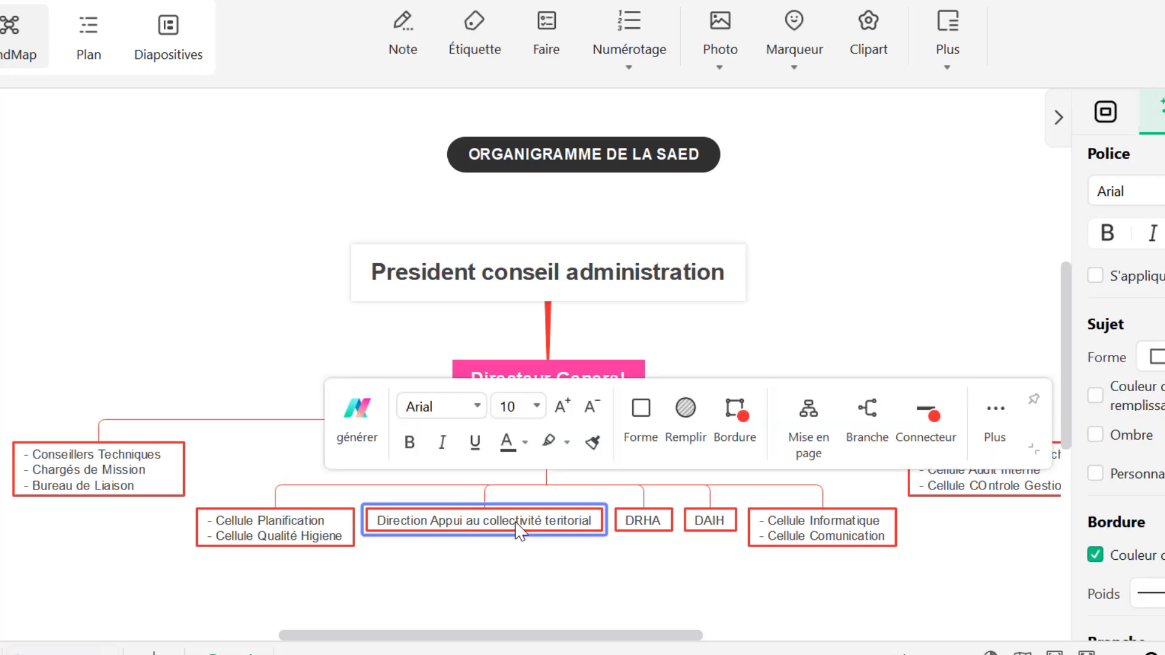
left_click(995, 420)
left_click(1057, 55)
triple_click(501, 582)
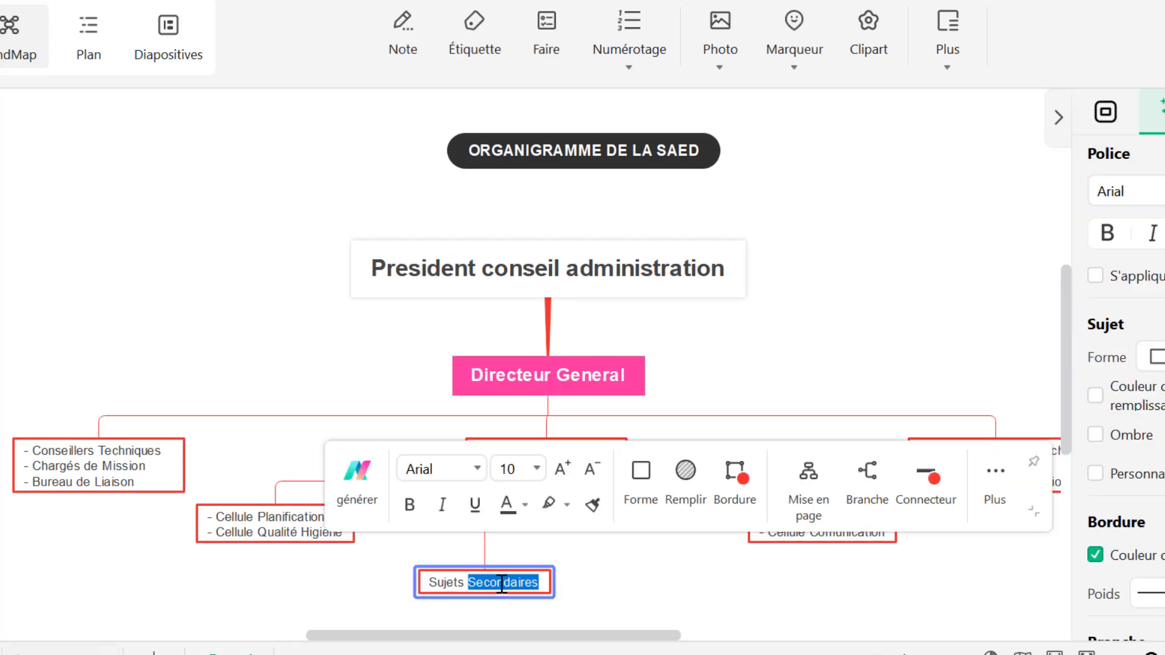
type("Delegation Bak")
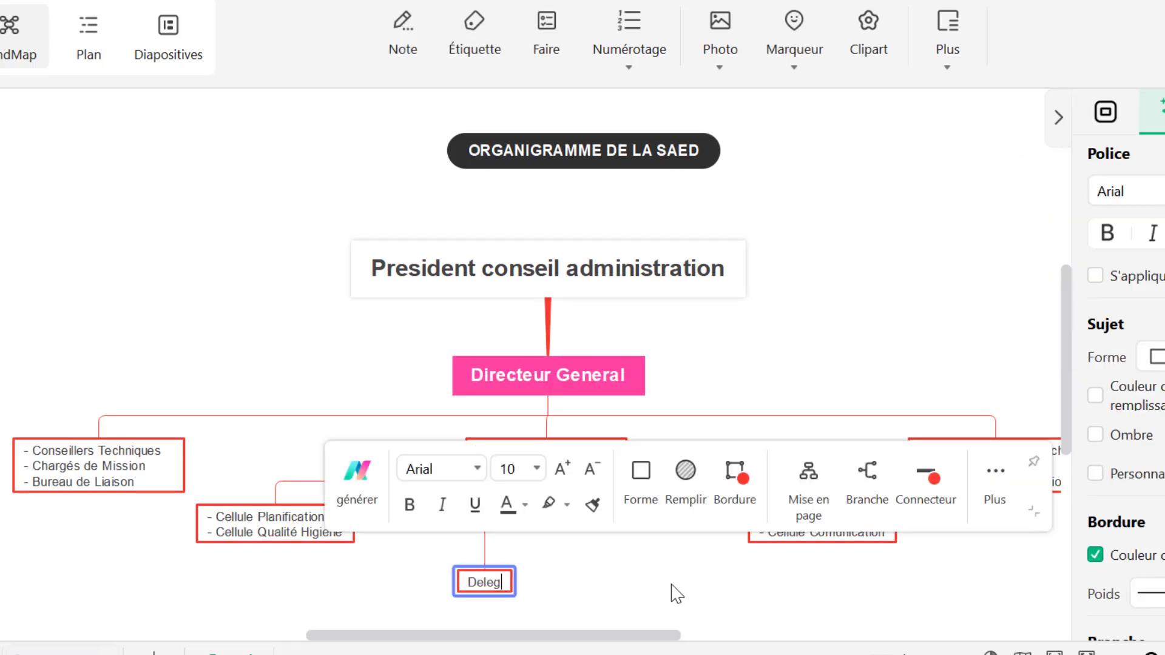
type("el")
Add three more subtopics beside "Delegation Bakel" under "Direction Appui au collectivité teritorial".
right_click(521, 523)
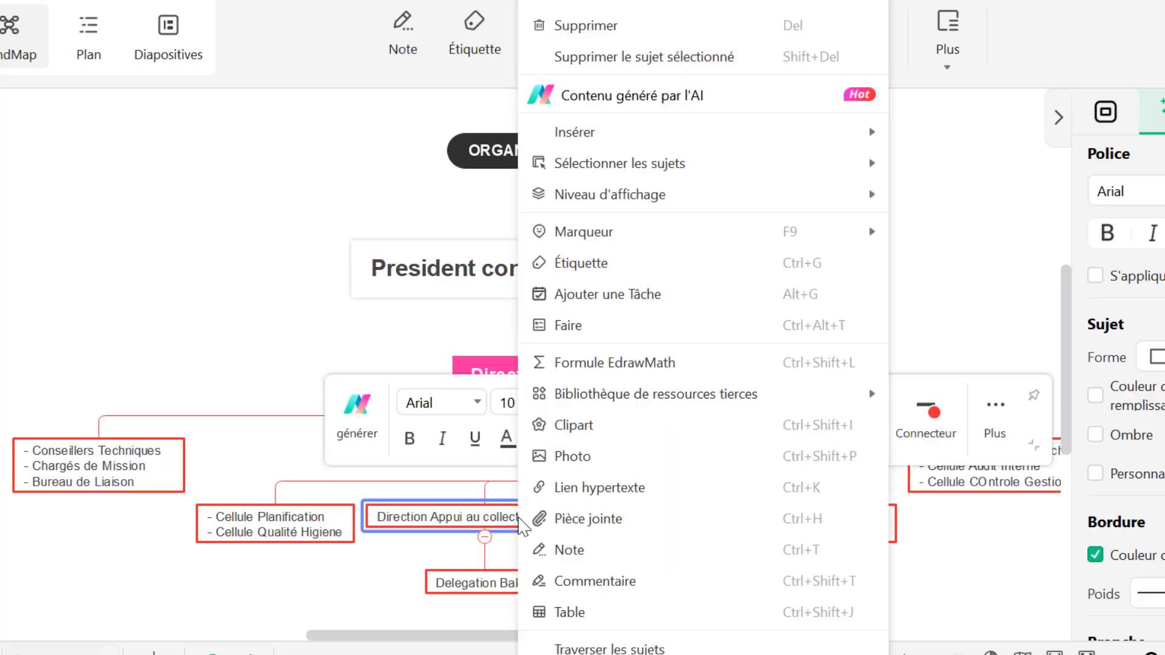
left_click(996, 406)
left_click(1067, 50)
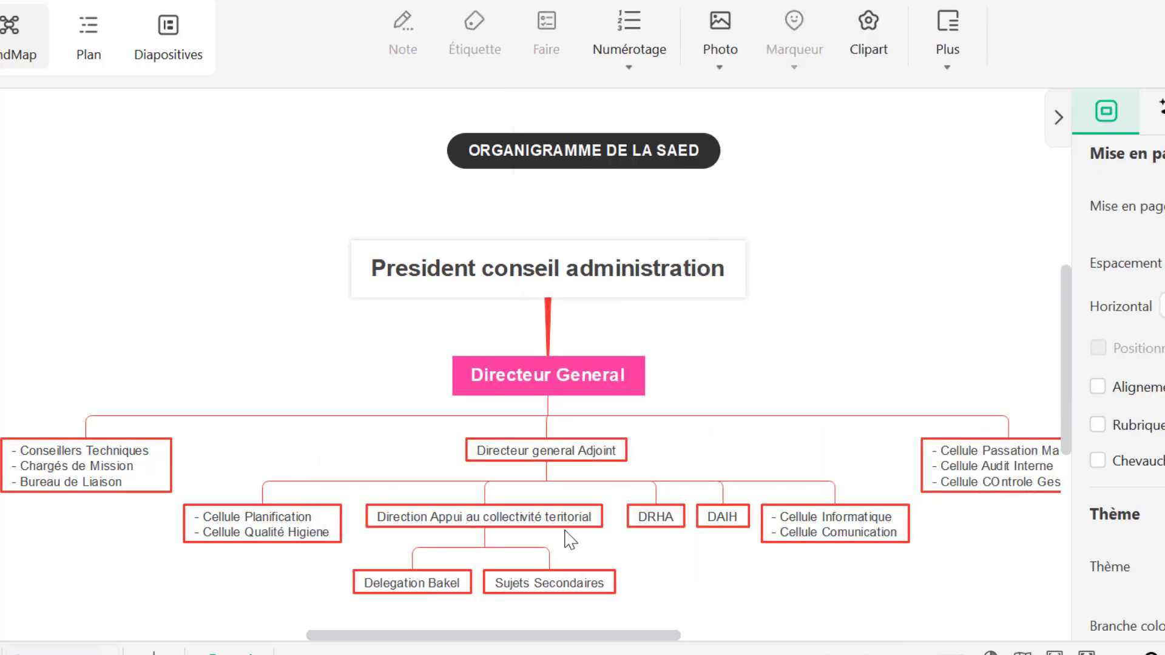
right_click(533, 521)
left_click(995, 406)
left_click(1067, 49)
left_click(572, 541)
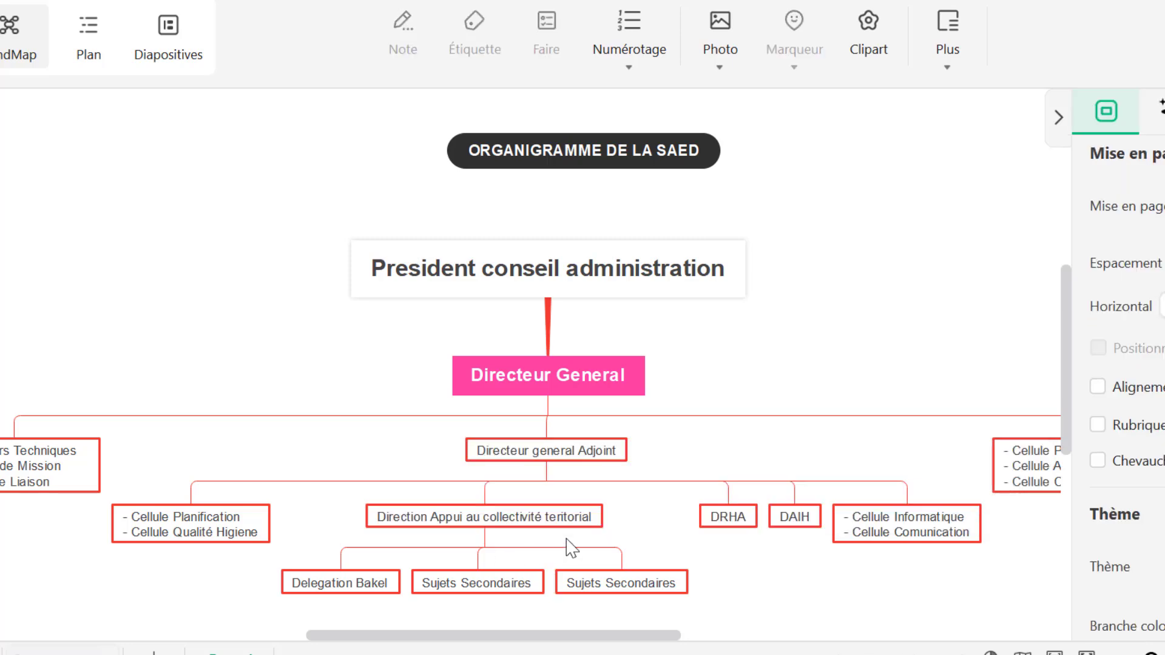
right_click(521, 521)
left_click(996, 405)
left_click(1065, 51)
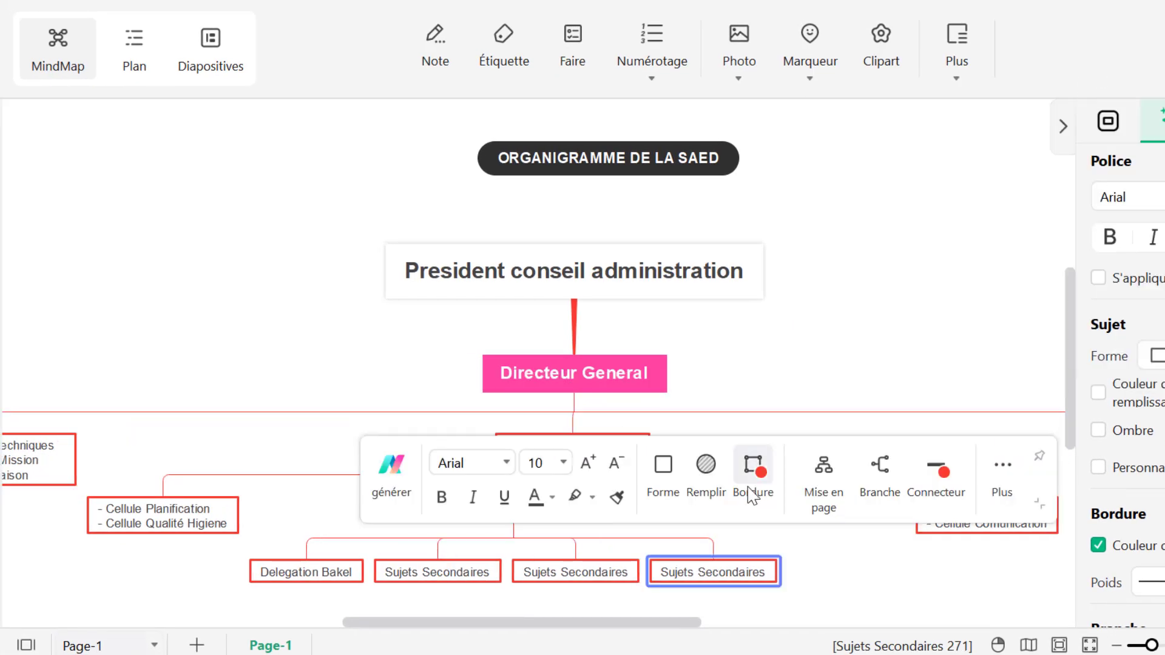
Title the three untitled subtopics beside "Delegation Bakel", in order, "Delegation Matam", "Delegation Podor" and "Delegation Dagana".
double_click(463, 572)
type("Delegation Matam")
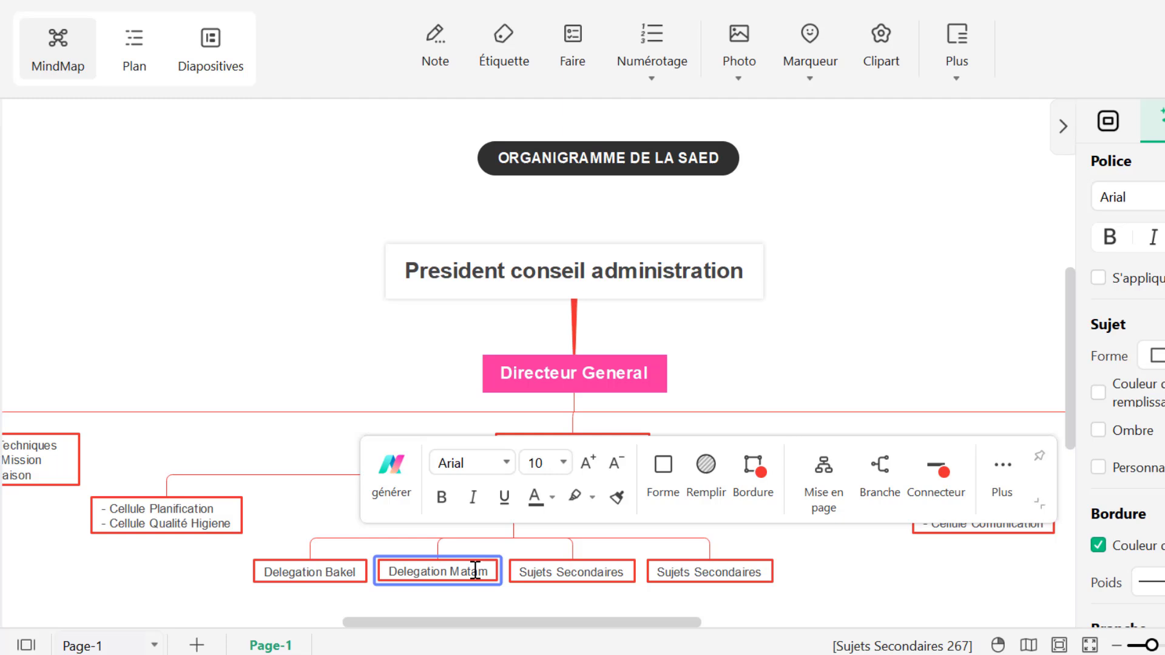
double_click(549, 569)
type("Delegation P")
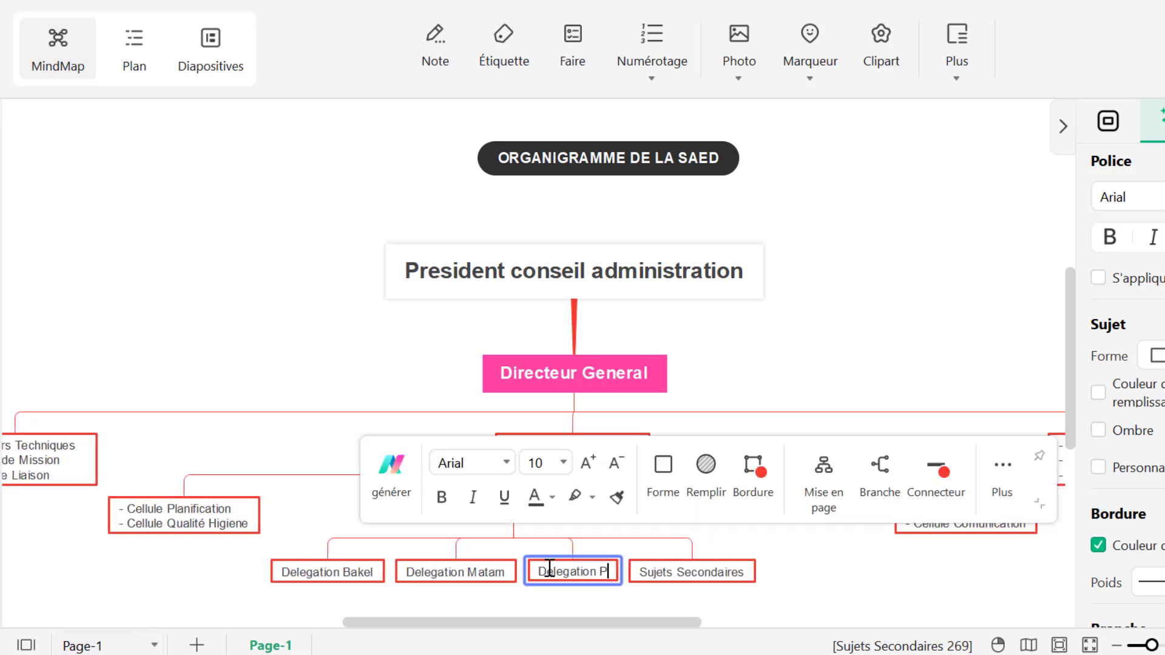
type("odor")
double_click(722, 571)
type("Delegation")
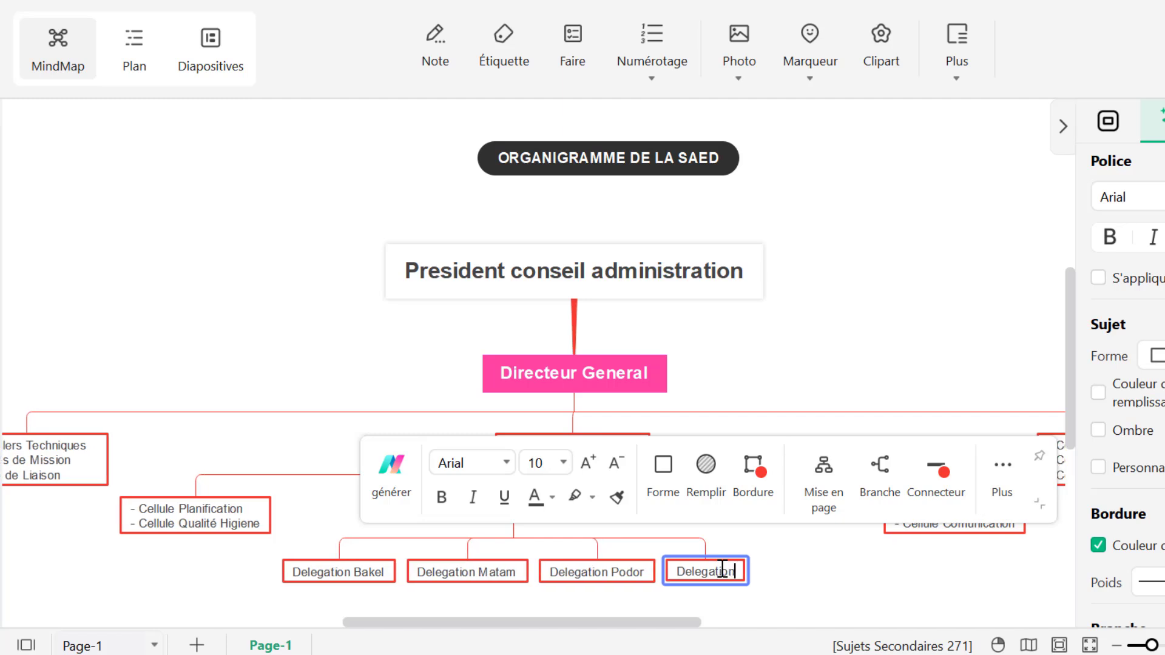
type(" Dag")
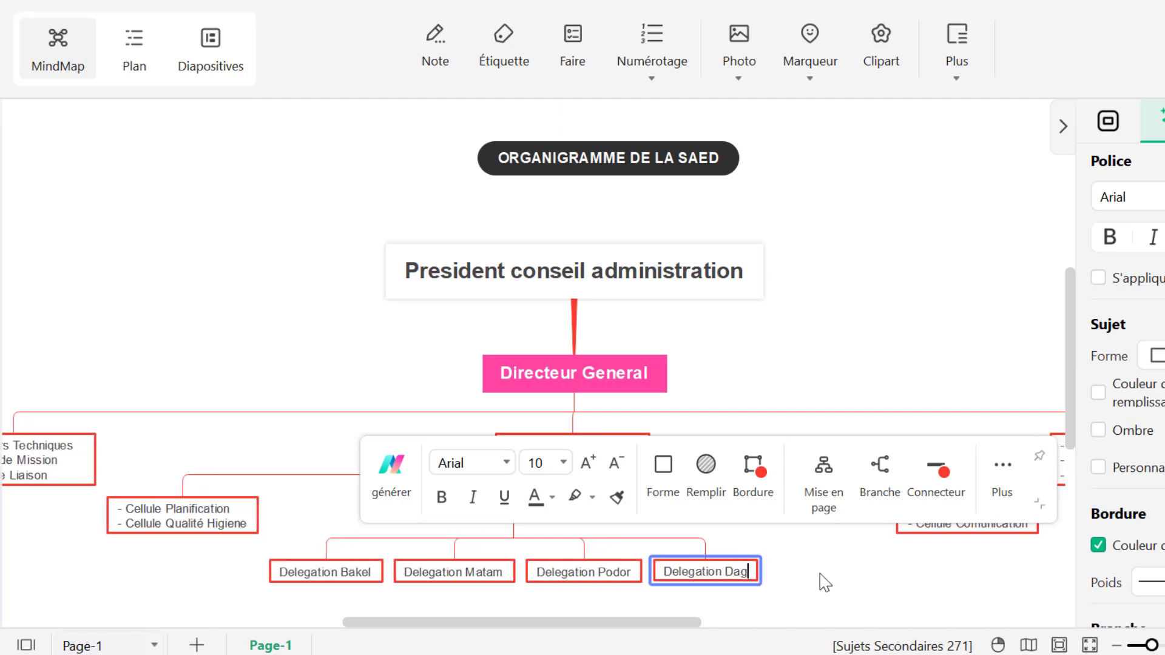
type("alna")
left_click(847, 587)
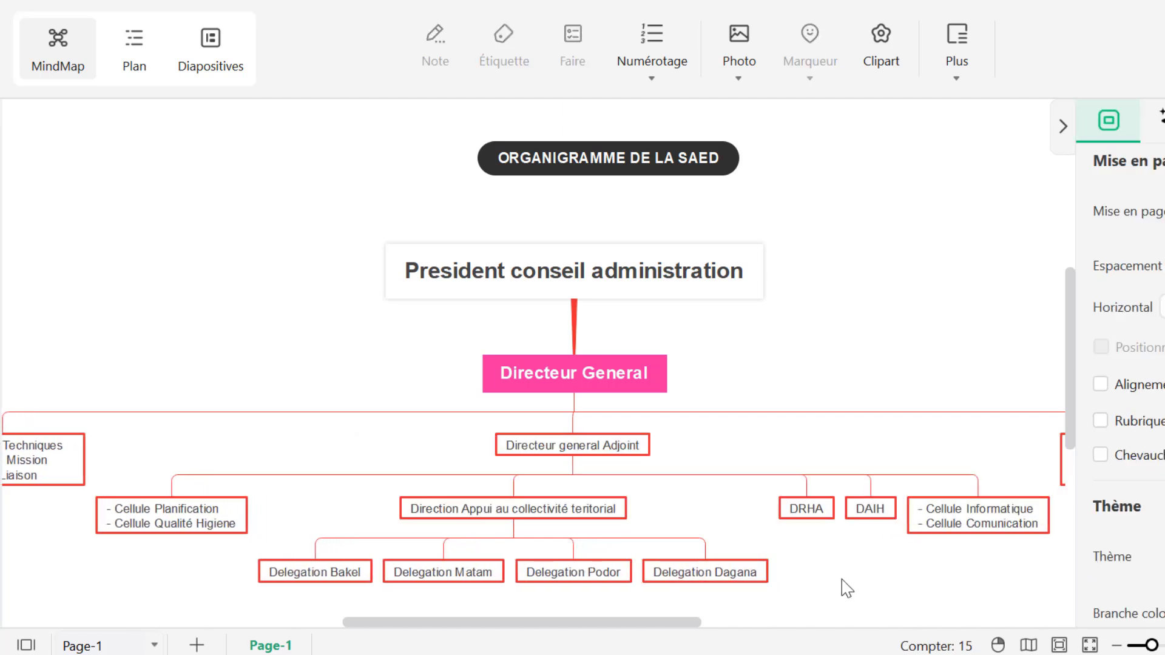
scroll(847, 589, "up", 3)
scroll(847, 589, "down", 5)
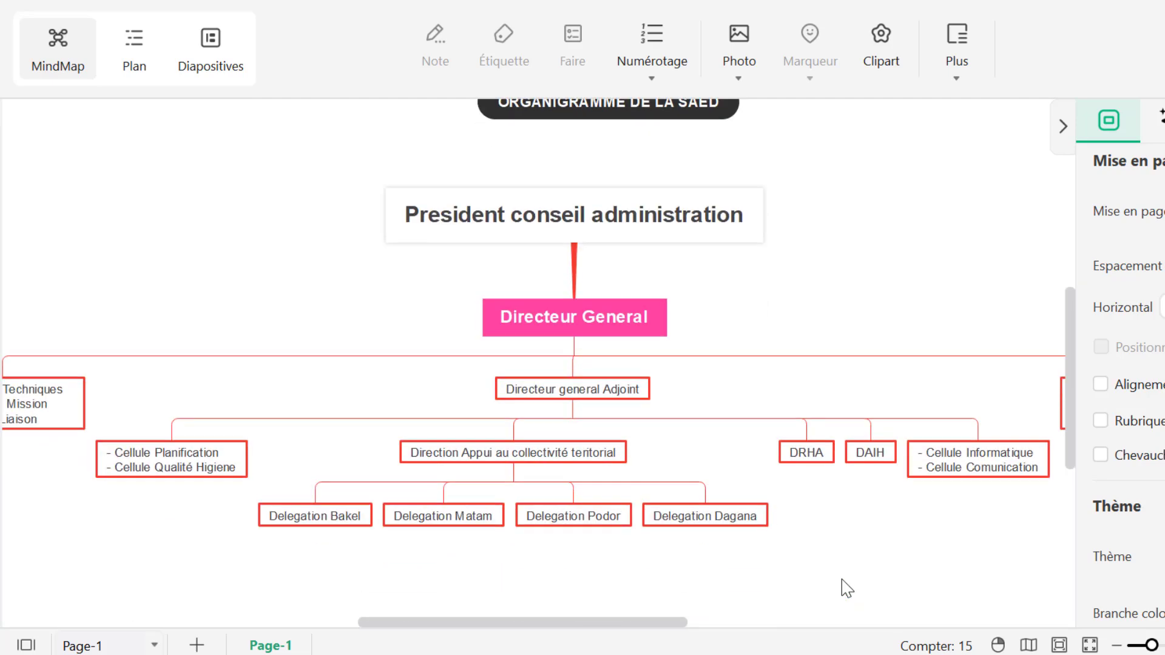
scroll(803, 583, "down", 2, "ctrl")
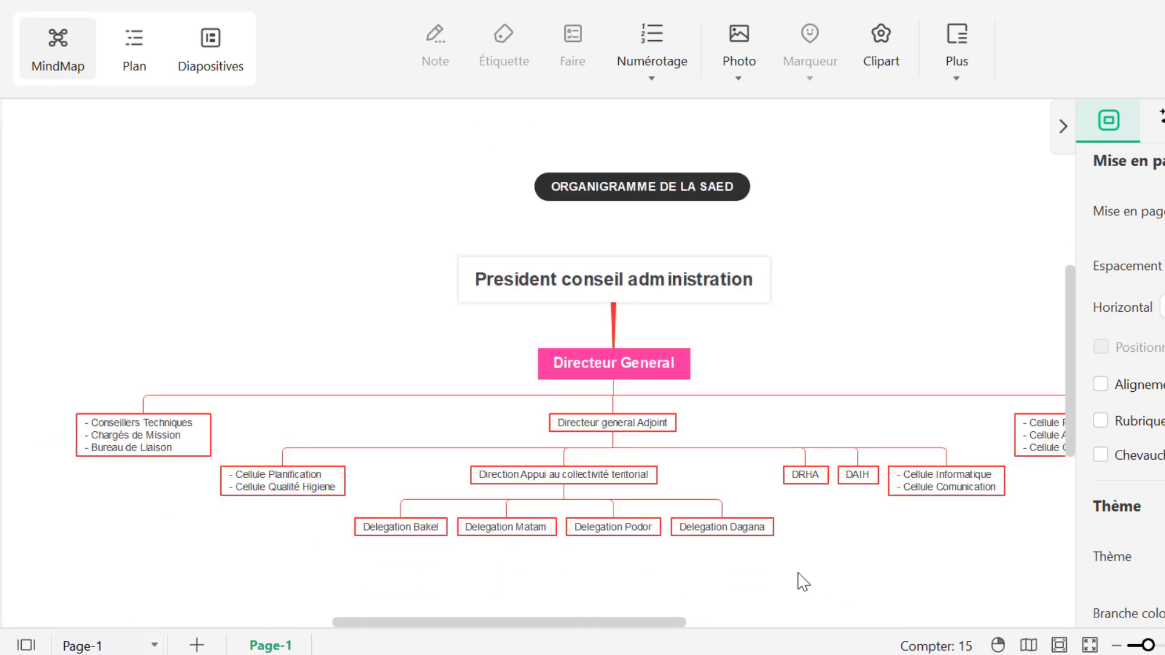
scroll(804, 583, "right", 3)
scroll(804, 583, "left", 3)
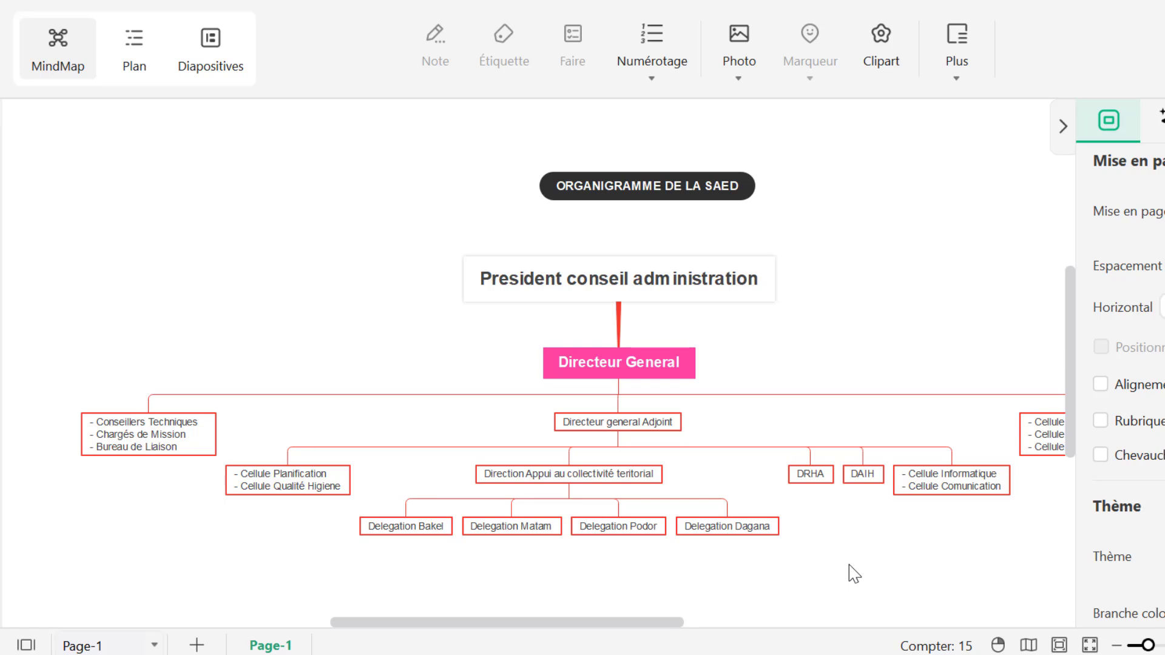
Fill the "Directeur general Adjoint" box with the standard amber colour and make its text bold.
left_click(640, 423)
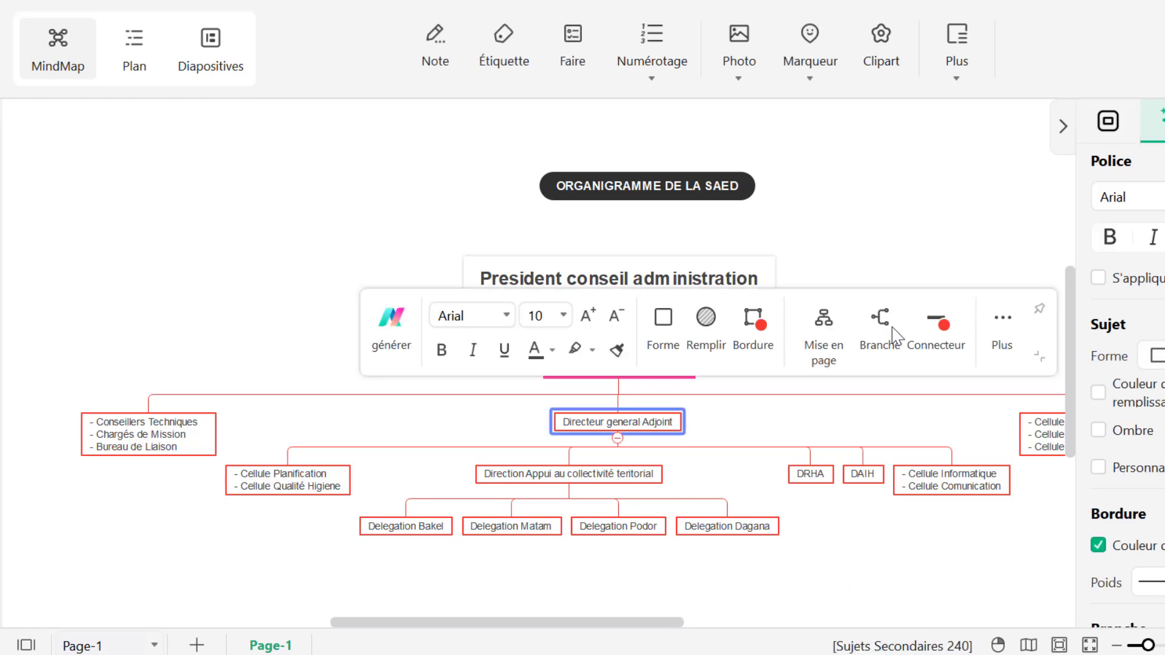
left_click(706, 325)
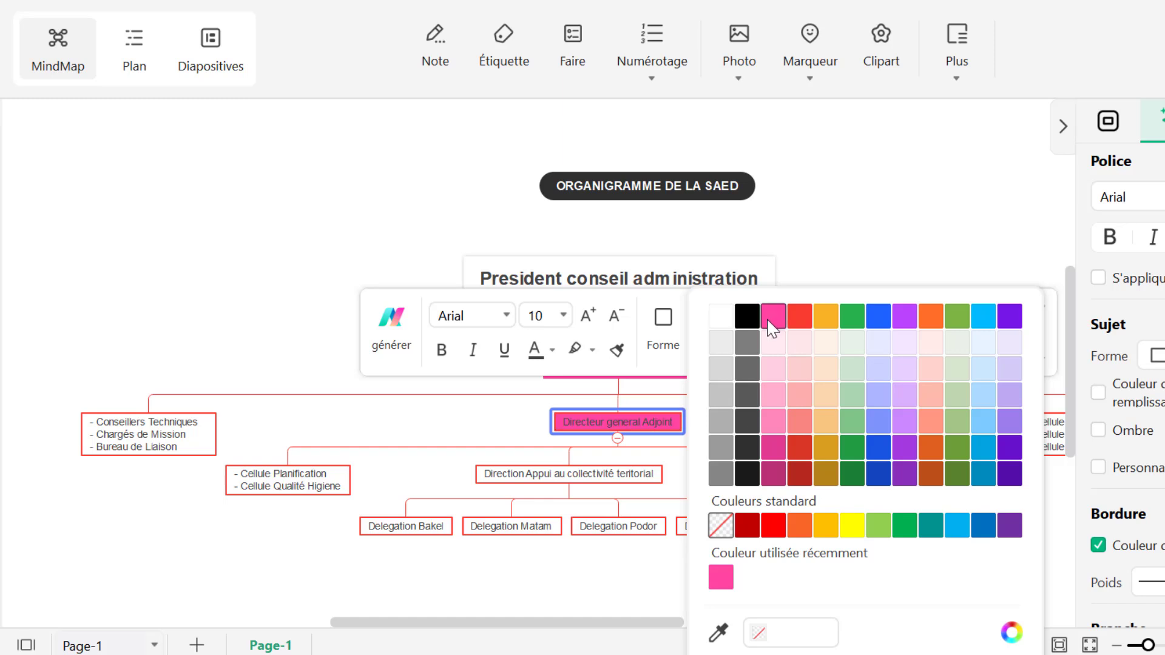
left_click(829, 532)
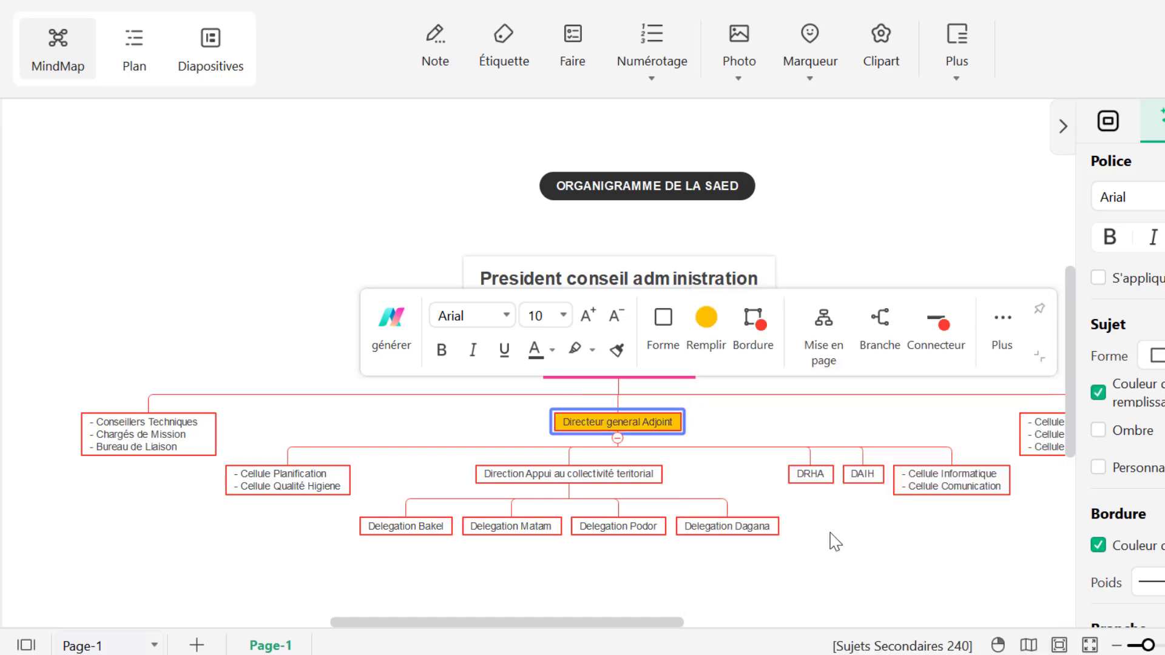
left_click(450, 350)
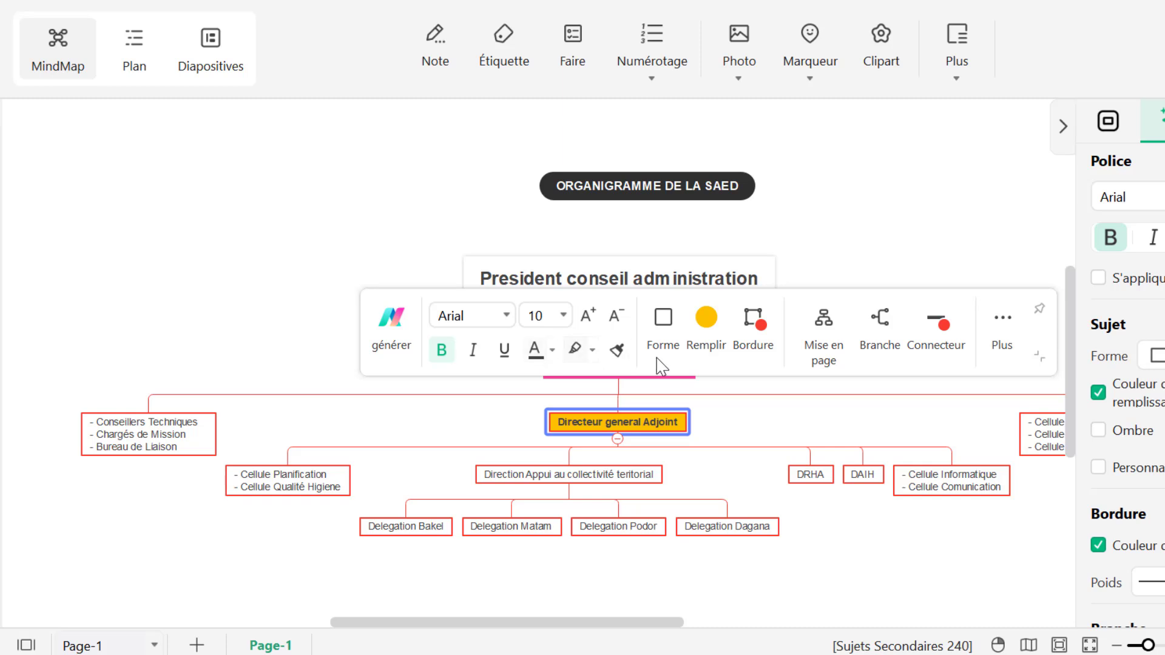
left_click(730, 431)
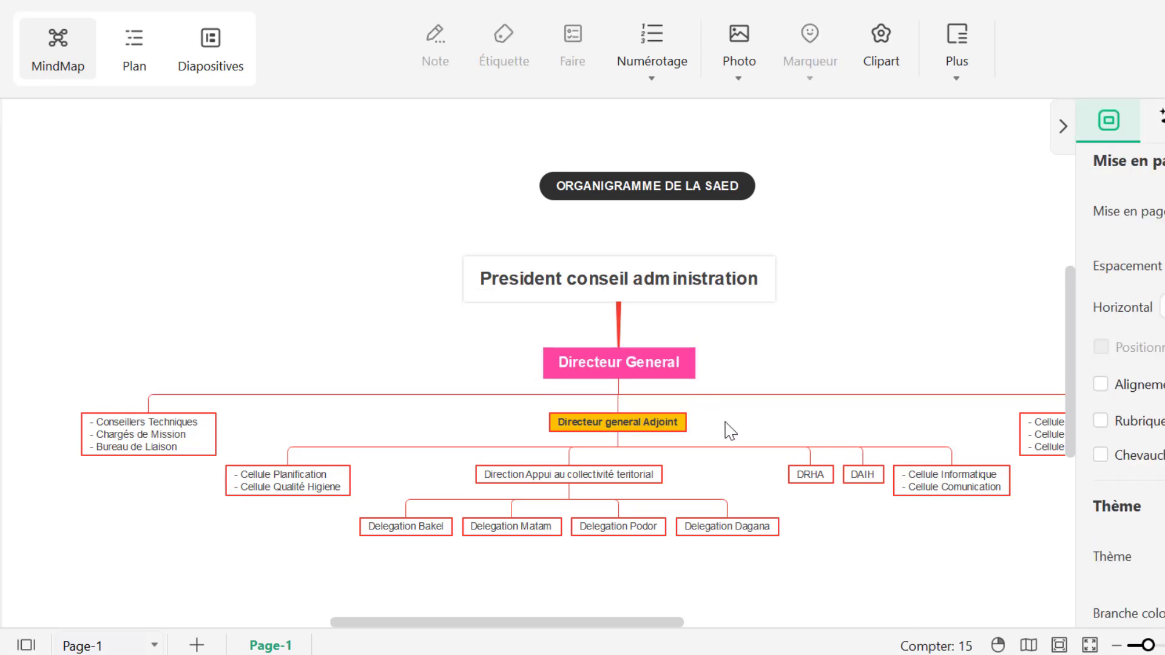
Make the text bold in the "Conseillers Techniques" box and the "Cellule Passation Marché" box under "Directeur General".
scroll(730, 431, "down", 1)
scroll(731, 431, "right", 2)
scroll(554, 419, "left", 5)
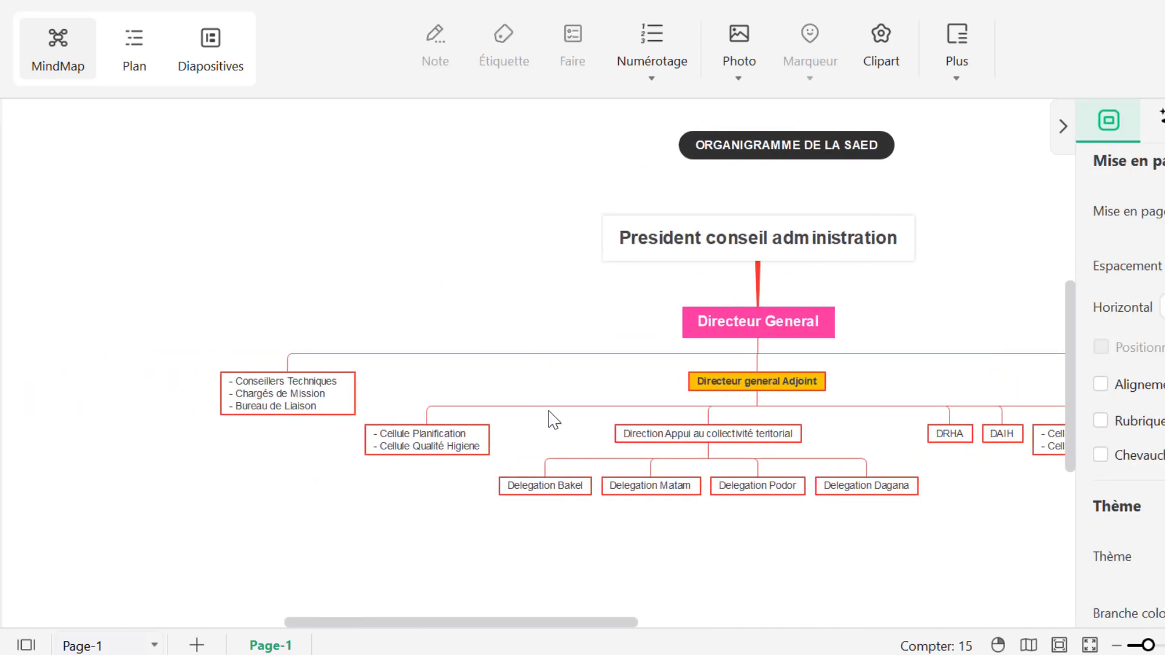
left_click(333, 396)
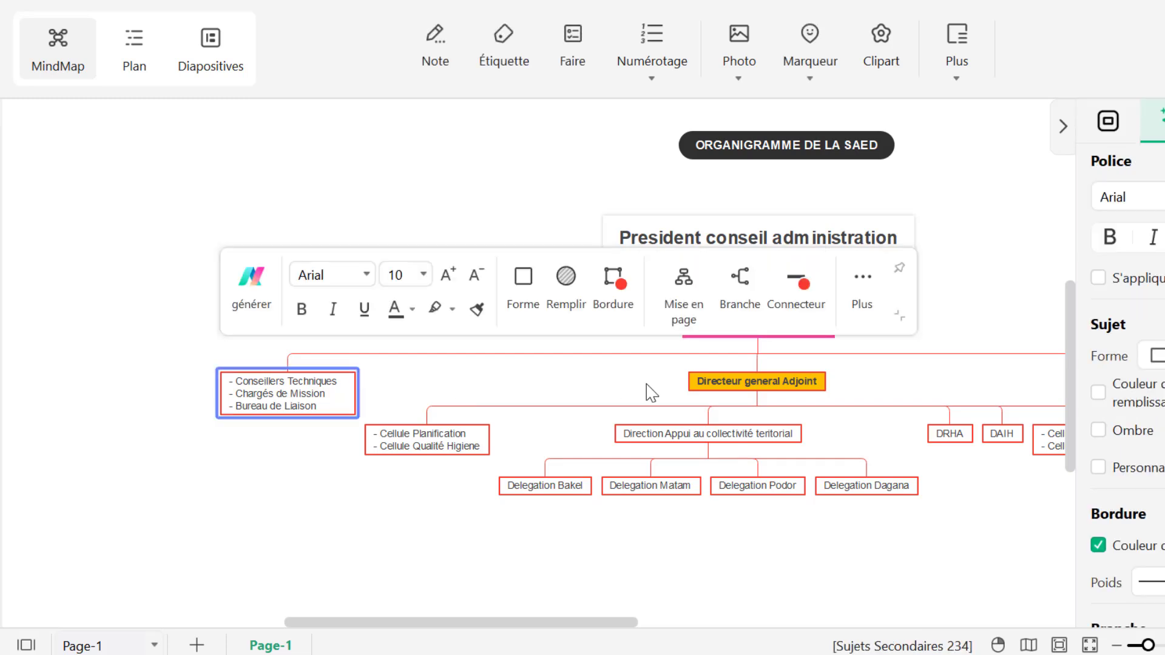
left_click(302, 309)
scroll(566, 371, "right", 5)
left_click(775, 403)
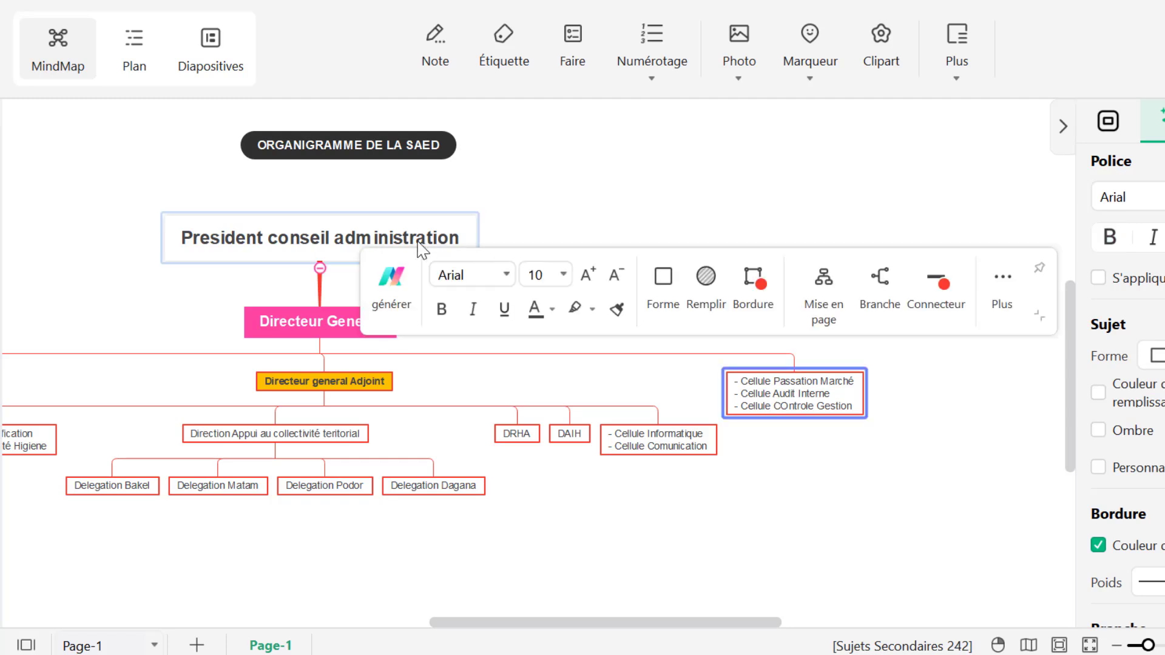
left_click(445, 311)
left_click(484, 380)
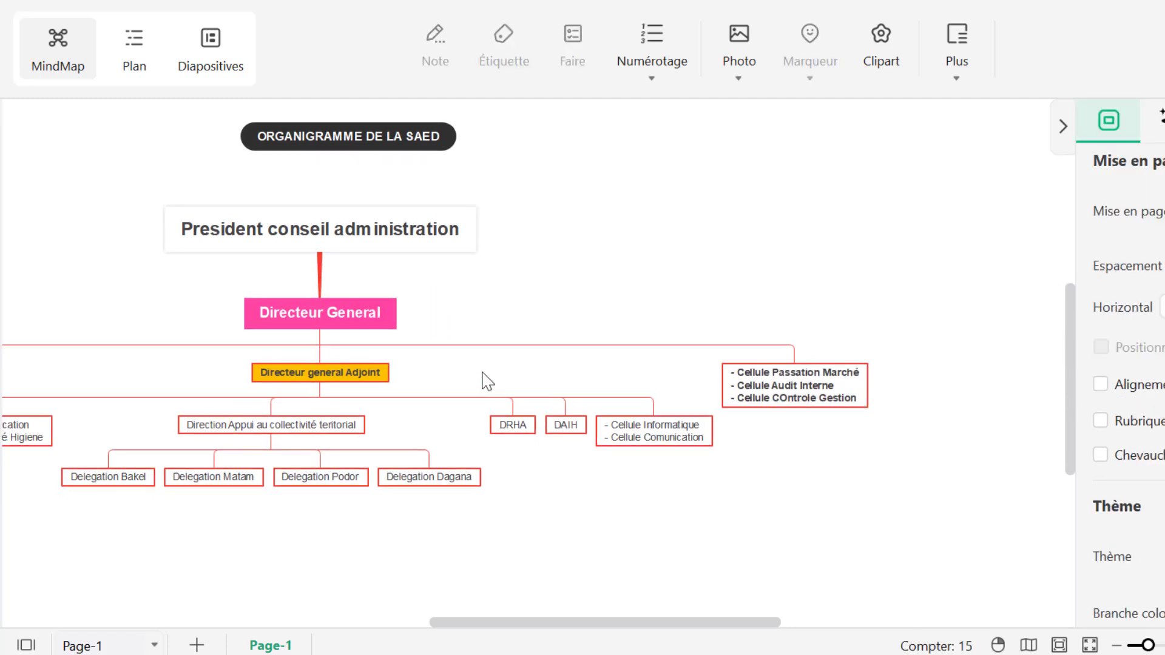
scroll(487, 381, "left", 3)
left_click(577, 319)
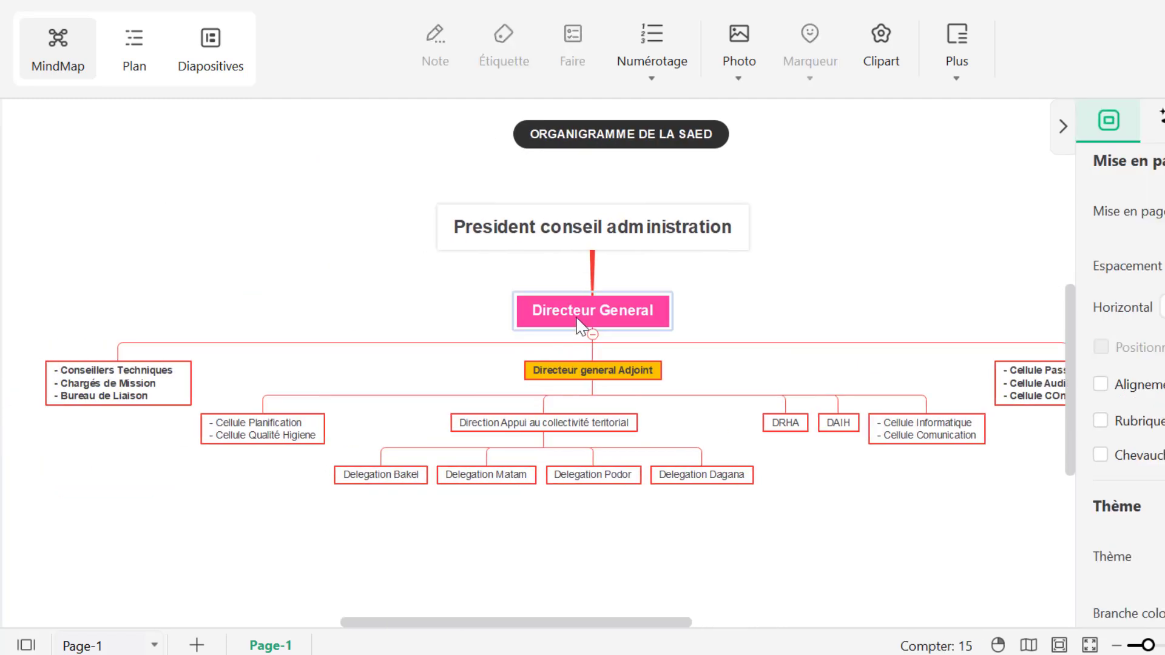
left_click(472, 301)
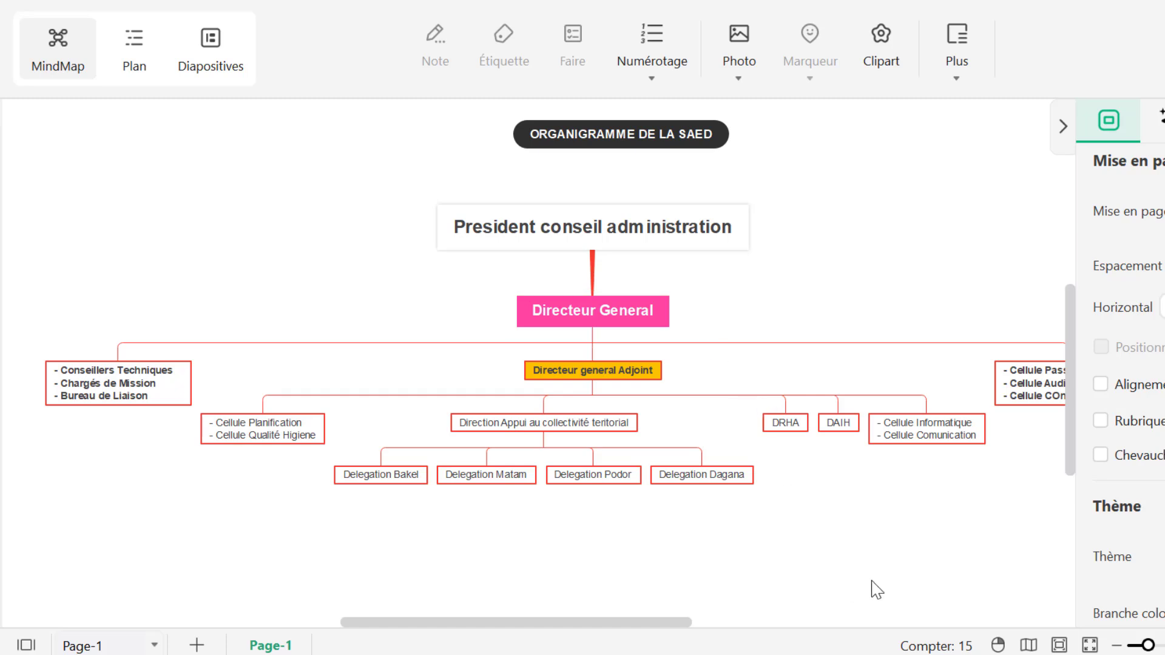
Fill the "Cellule Planification" / "Cellule Qualité Higiene" box with standard amber and make its text bold.
left_click(302, 434)
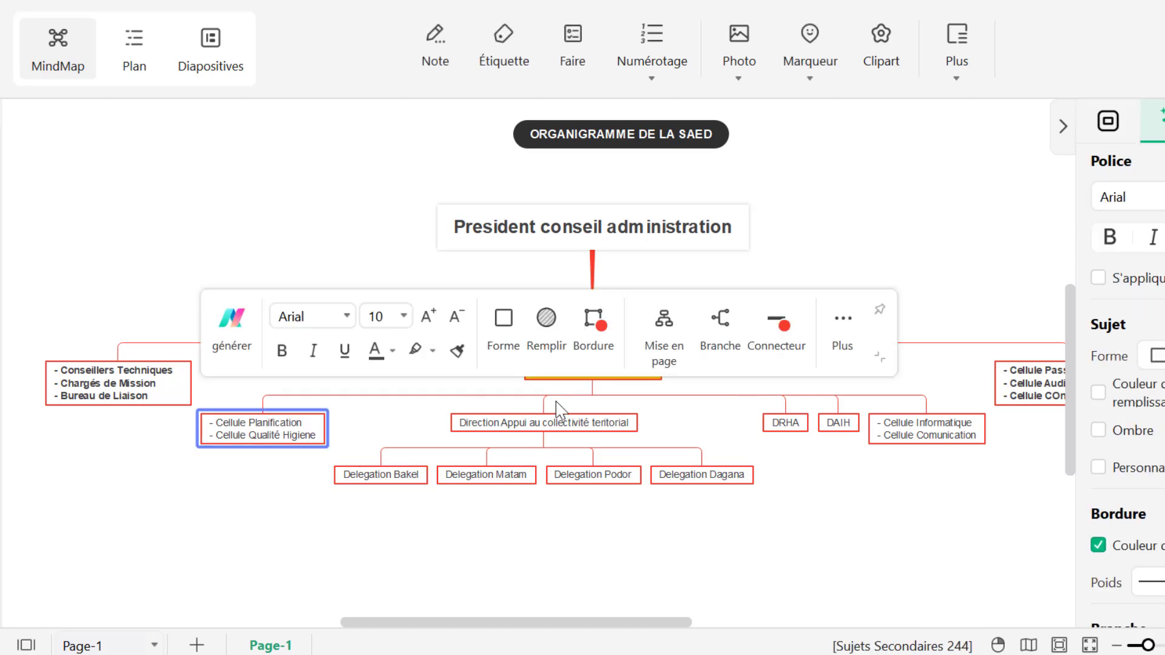
left_click(546, 319)
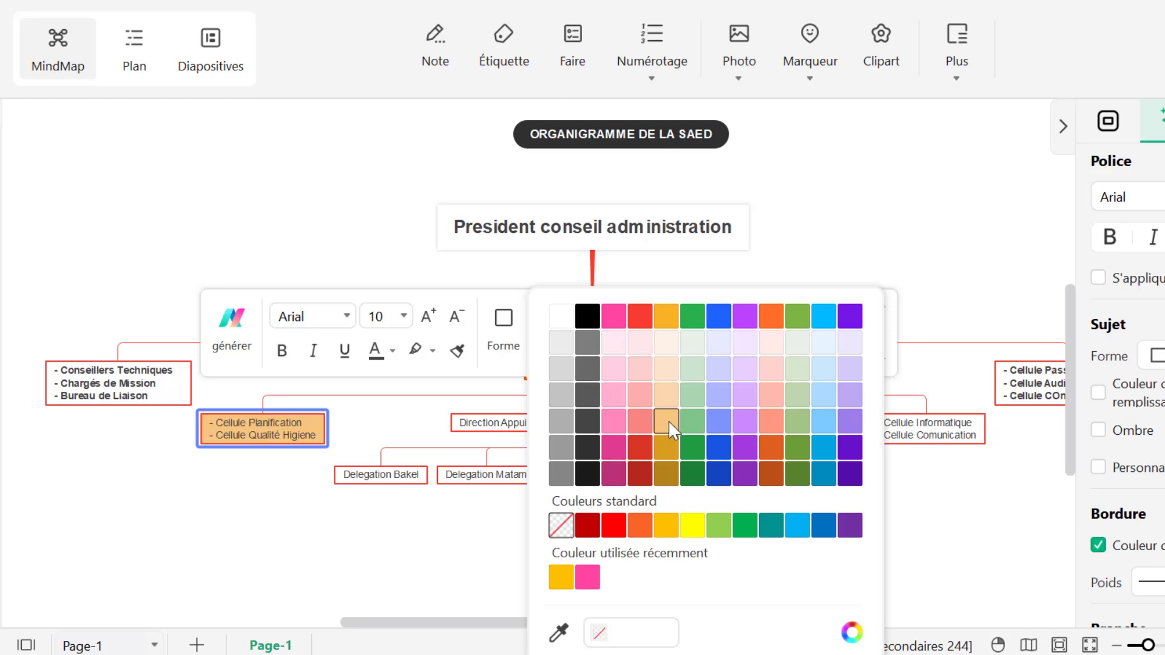
left_click(671, 527)
left_click(281, 352)
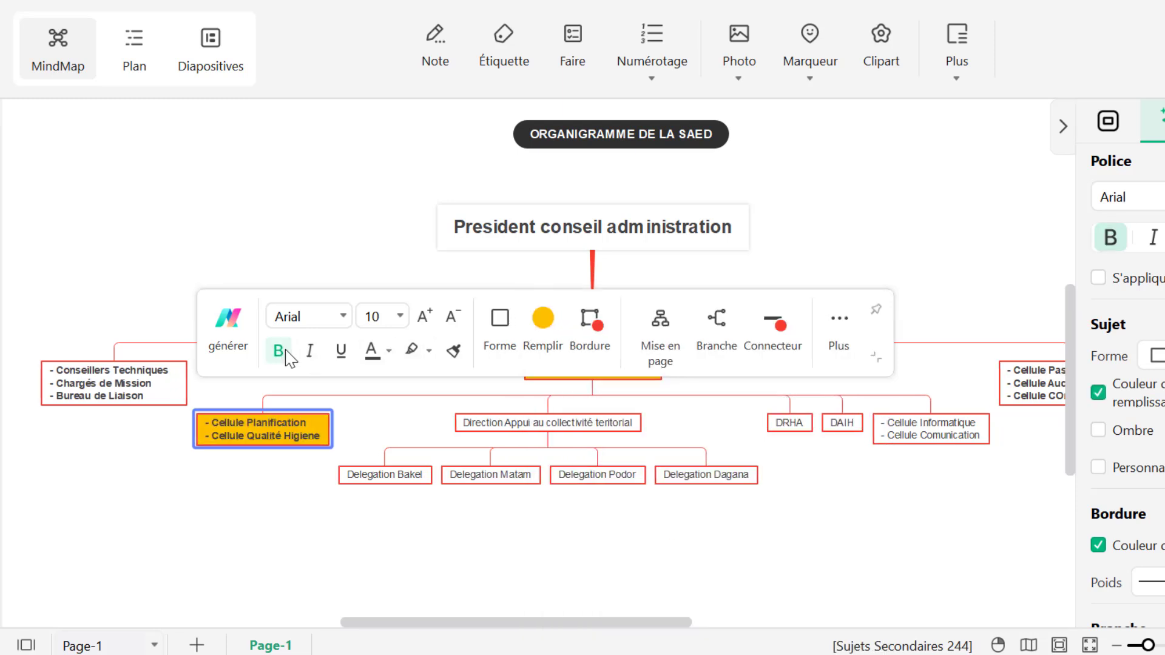
Make the "Direction Appui au collectivité teritorial" text bold and fill its box with standard amber.
left_click(562, 424)
left_click(442, 351)
left_click(705, 317)
left_click(829, 525)
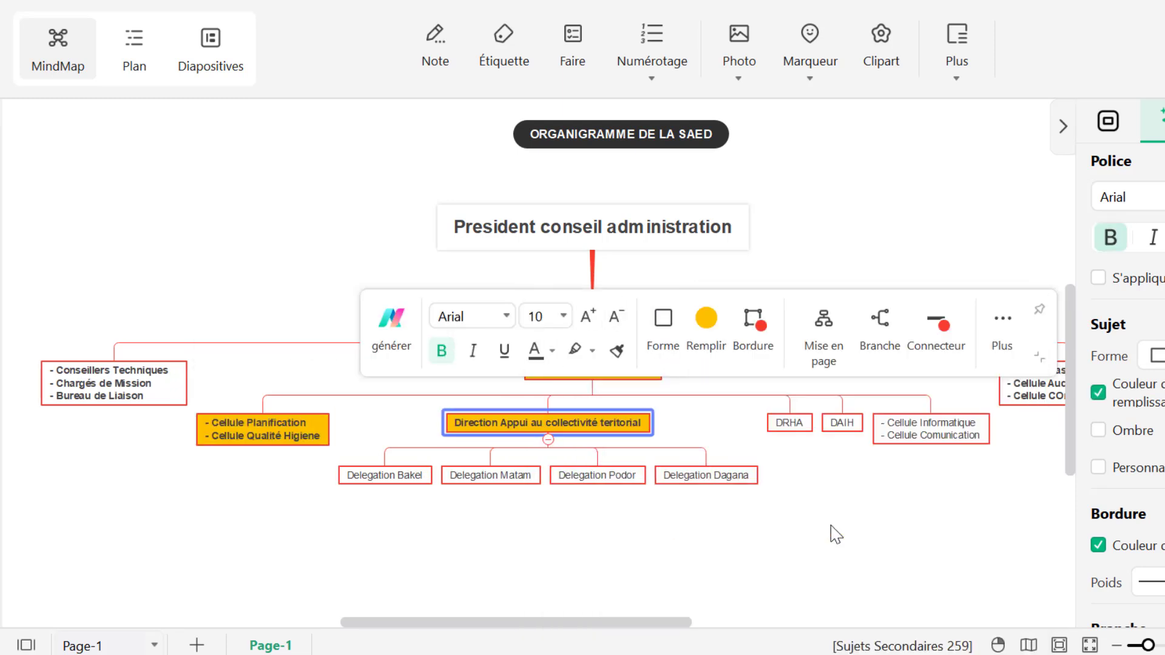
Format the "DRHA" and "DAIH" boxes with a standard amber fill and bold text.
left_click(792, 425)
left_click(706, 318)
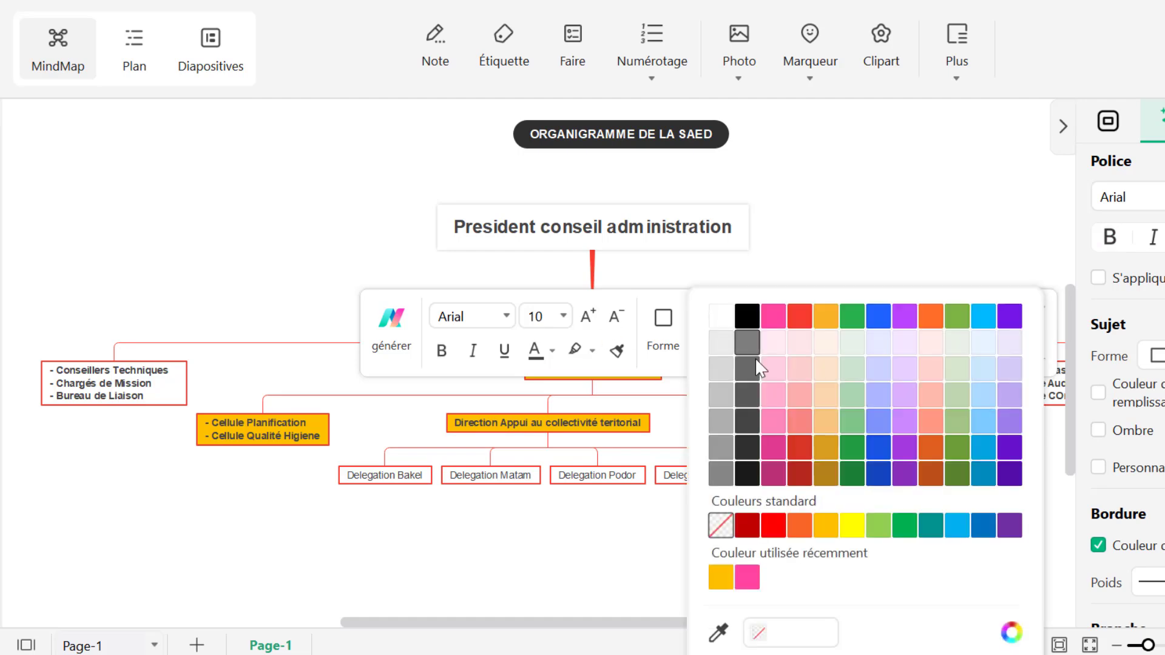
left_click(829, 527)
left_click(441, 351)
left_click(842, 423)
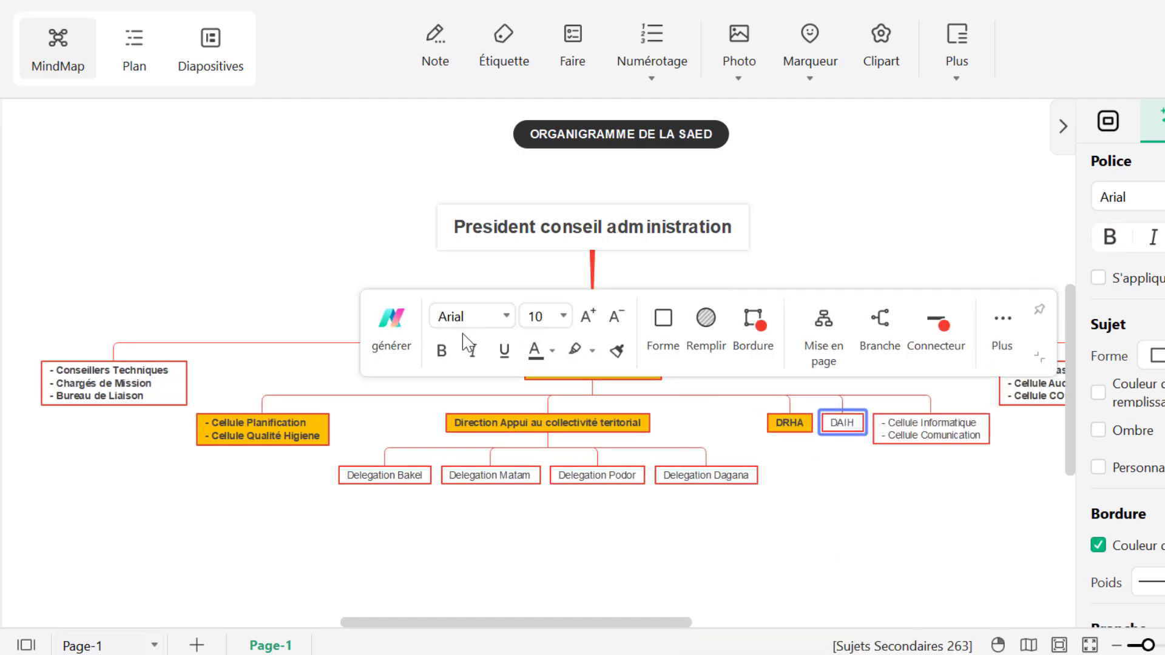
left_click(442, 351)
left_click(706, 318)
left_click(829, 524)
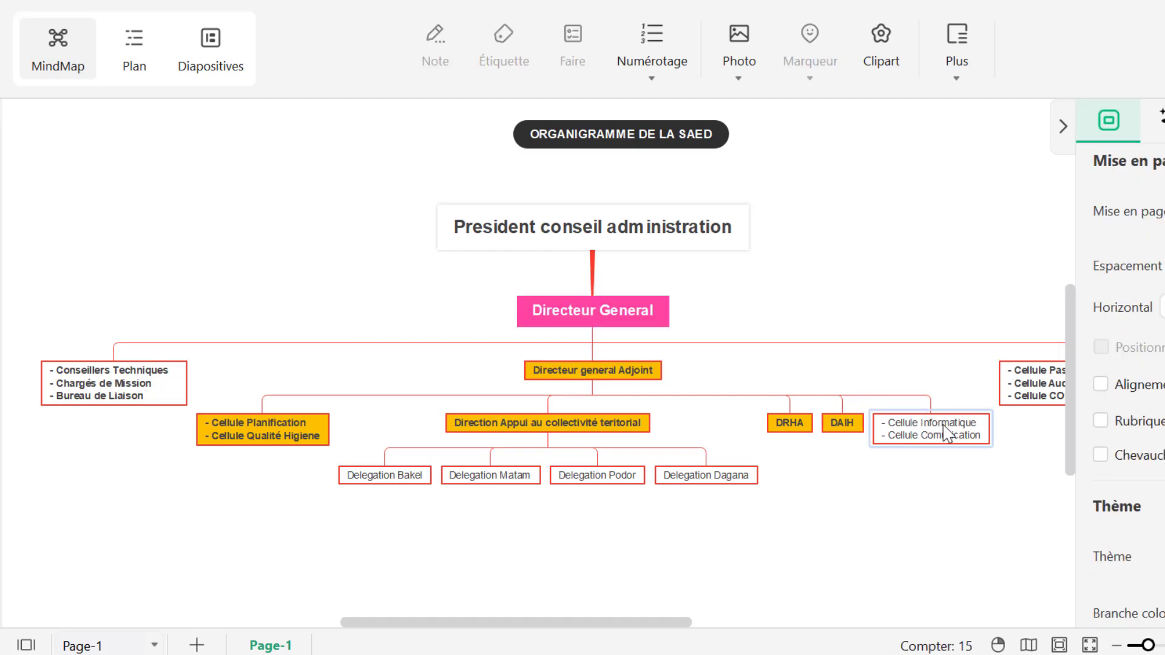
Make the "Cellule Informatique" / "Cellule Comunication" text bold and fill the box with standard amber.
left_click(947, 433)
left_click(446, 351)
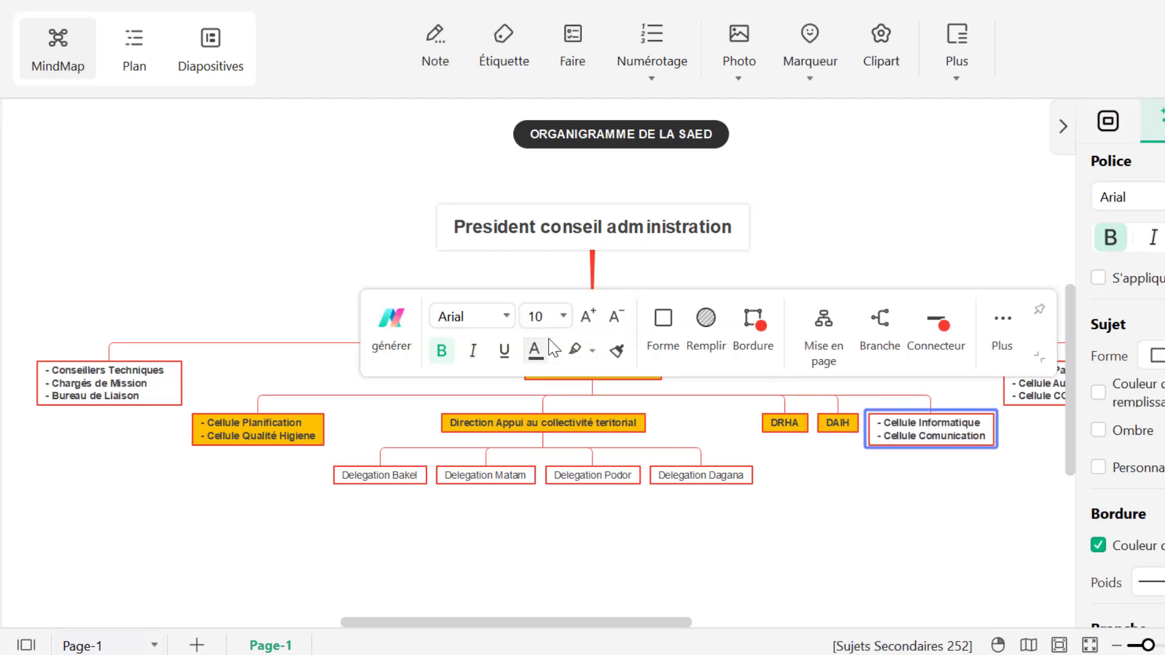
left_click(716, 342)
left_click(835, 527)
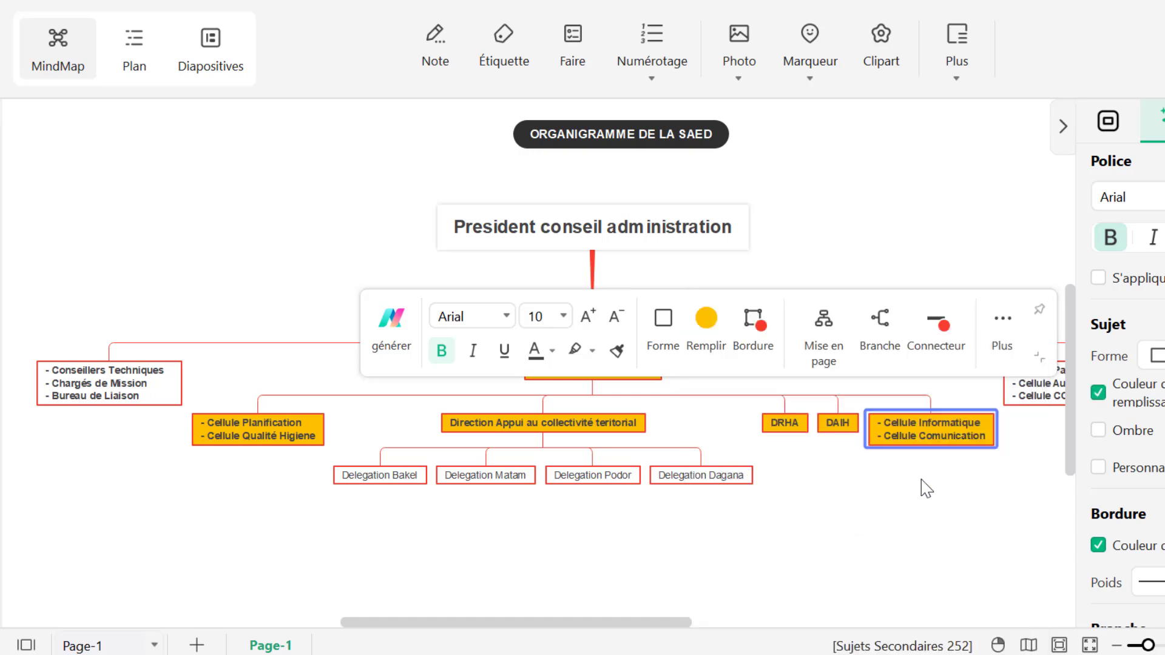
Select the Bakel, Matam, Podor and Dagana delegation boxes together and make their text bold.
scroll(852, 496, "right", 5)
left_click(852, 496)
scroll(852, 496, "left", 8)
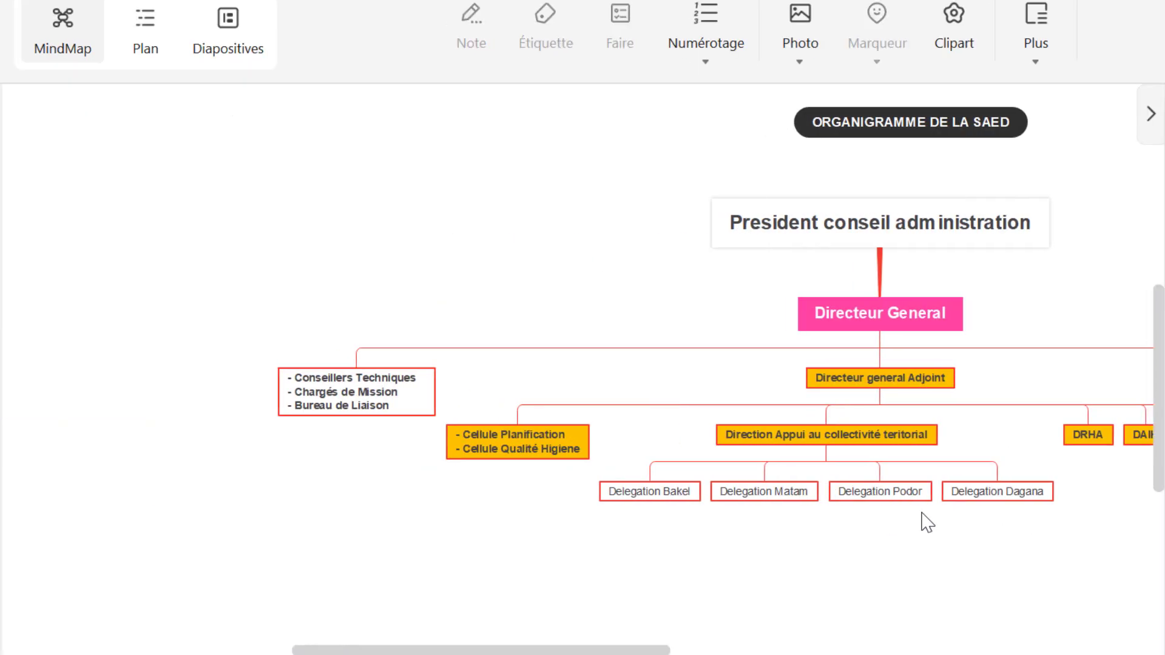
scroll(927, 522, "right", 6)
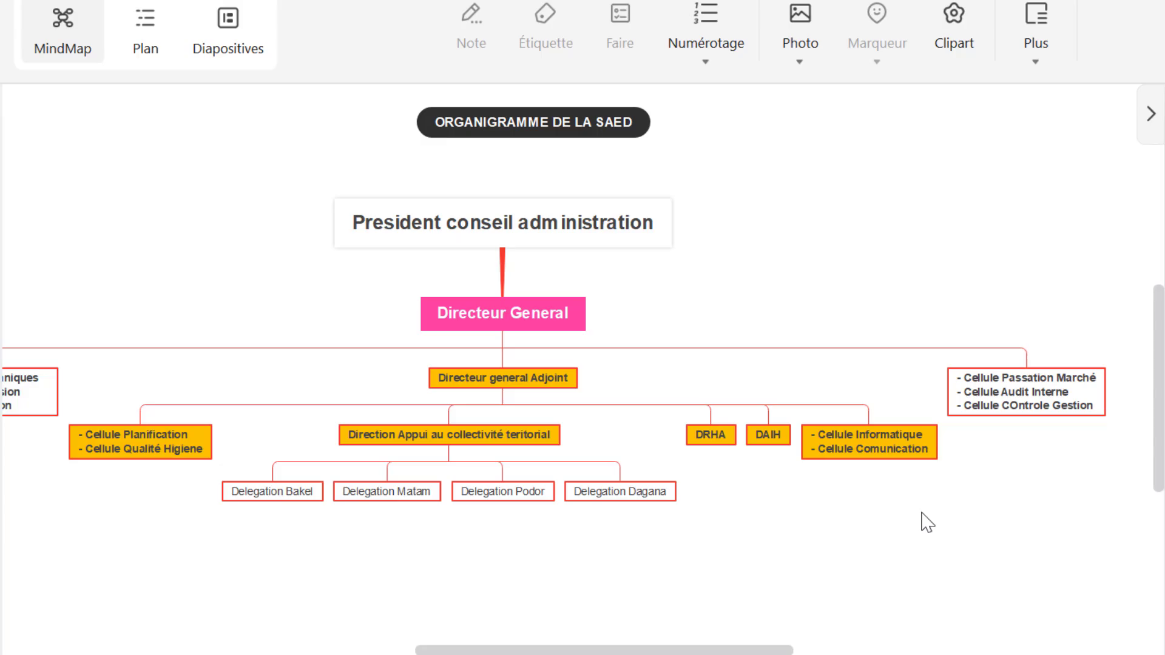
scroll(922, 513, "left", 2)
key("ctrl+a")
left_click(863, 541)
left_click_drag(865, 540, 416, 493)
left_click(828, 570)
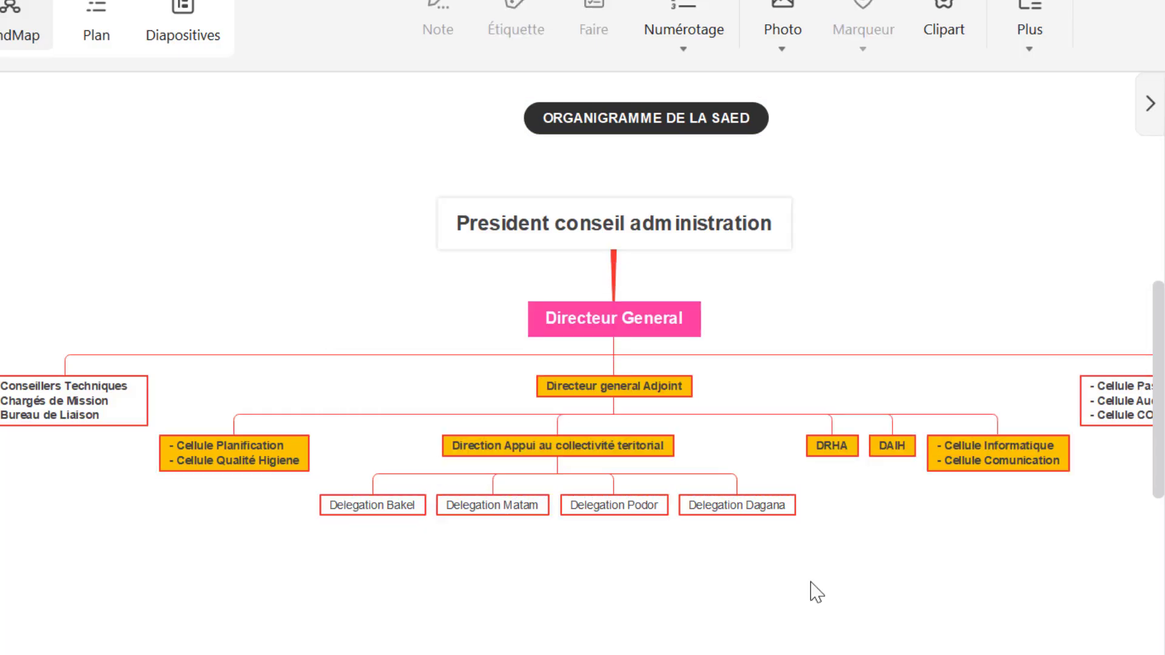
left_click_drag(382, 534, 379, 497)
left_click(333, 423)
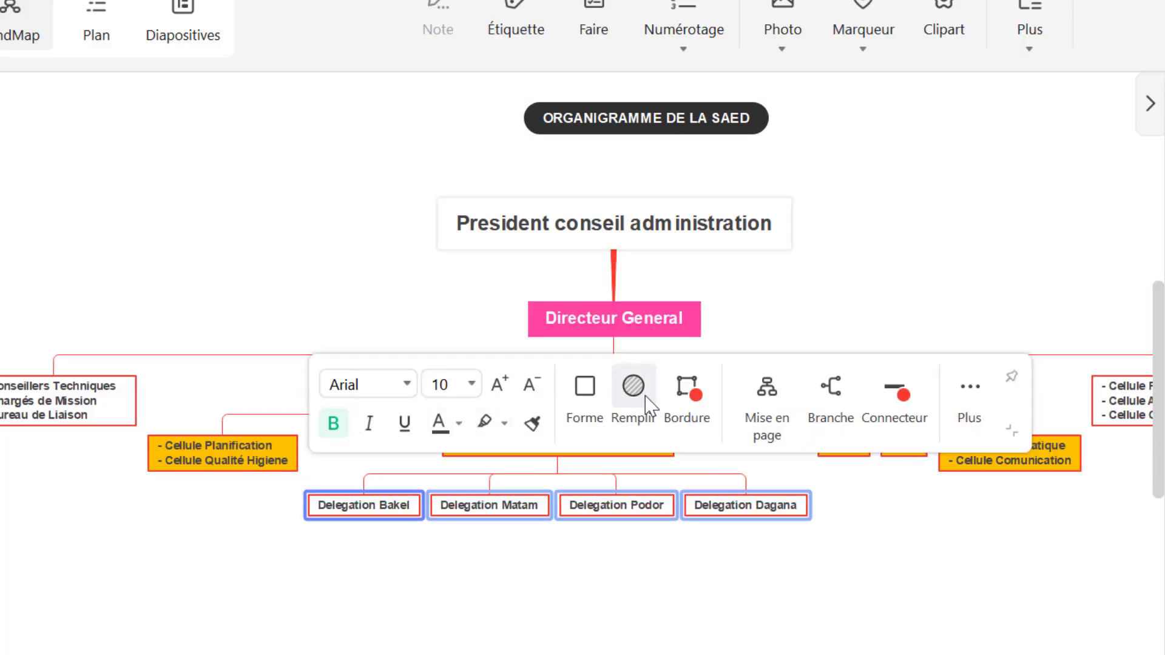
Give the four delegation boxes a dark pink fill, a cut-corner shape and white text.
left_click(631, 386)
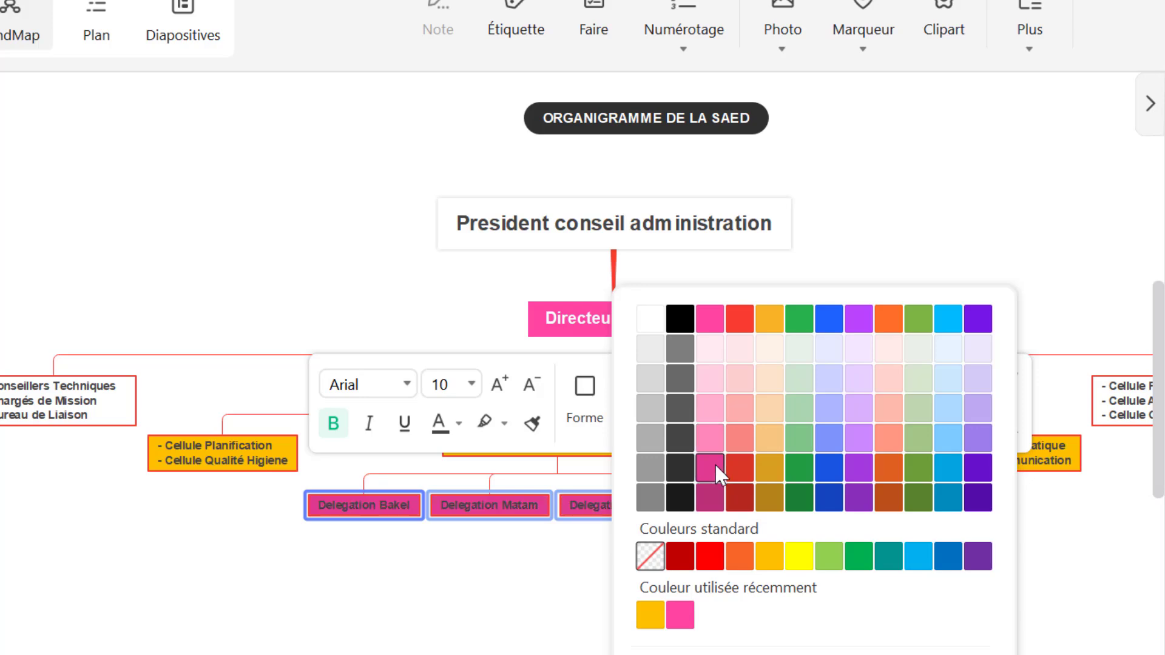
left_click(711, 466)
left_click(459, 423)
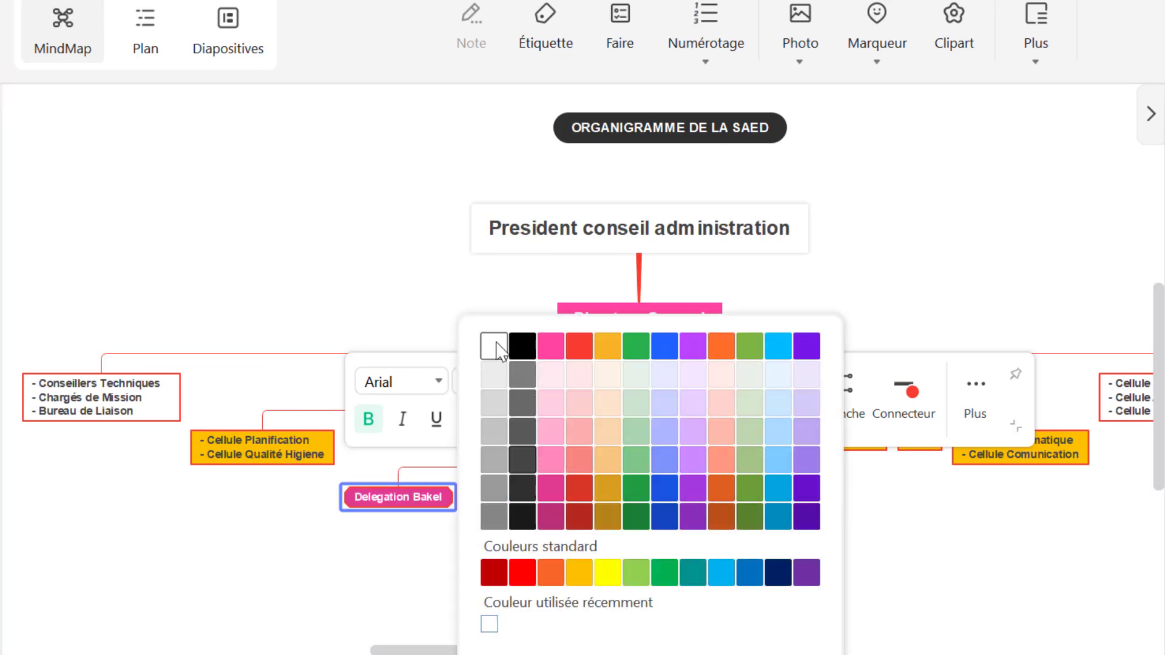
left_click(495, 347)
left_click(605, 584)
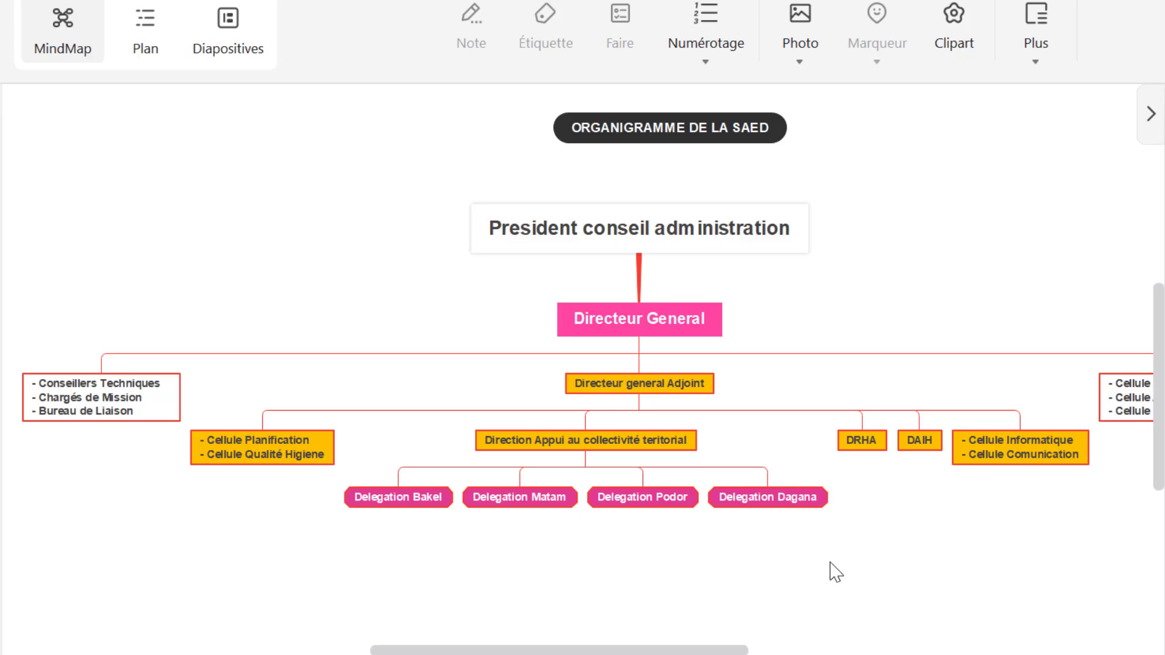
Change the branches from "Direction Appui au collectivité teritorial" to the delegations to the curved style "Courbe 1".
left_click(630, 445)
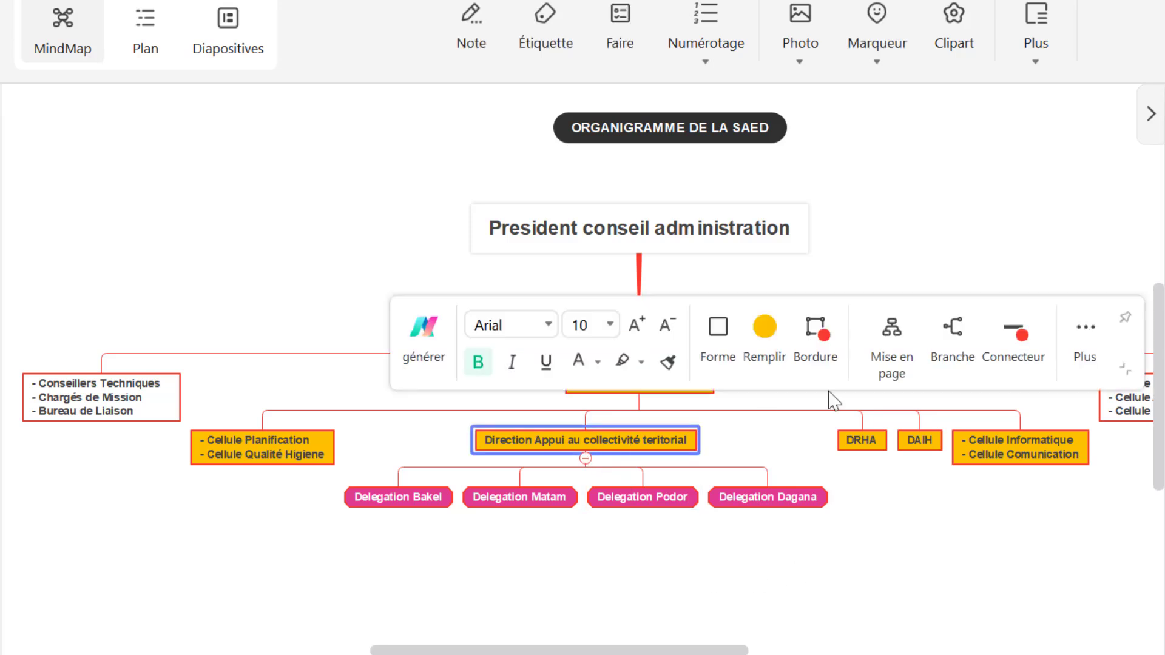
left_click(952, 328)
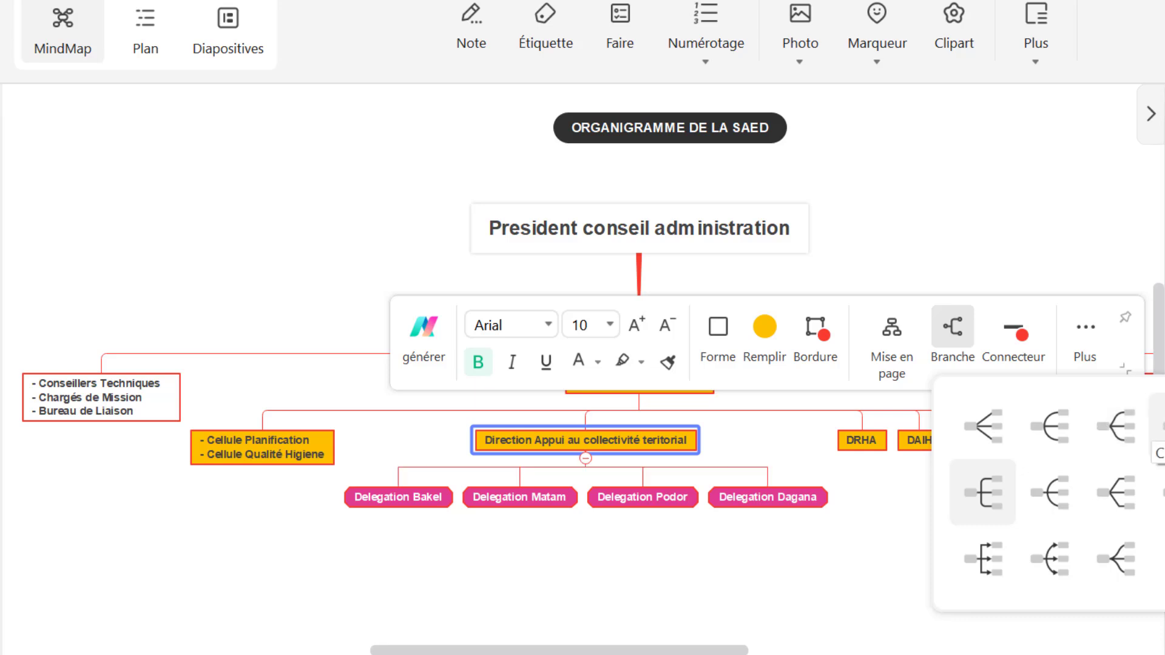
left_click(1116, 430)
left_click(937, 537)
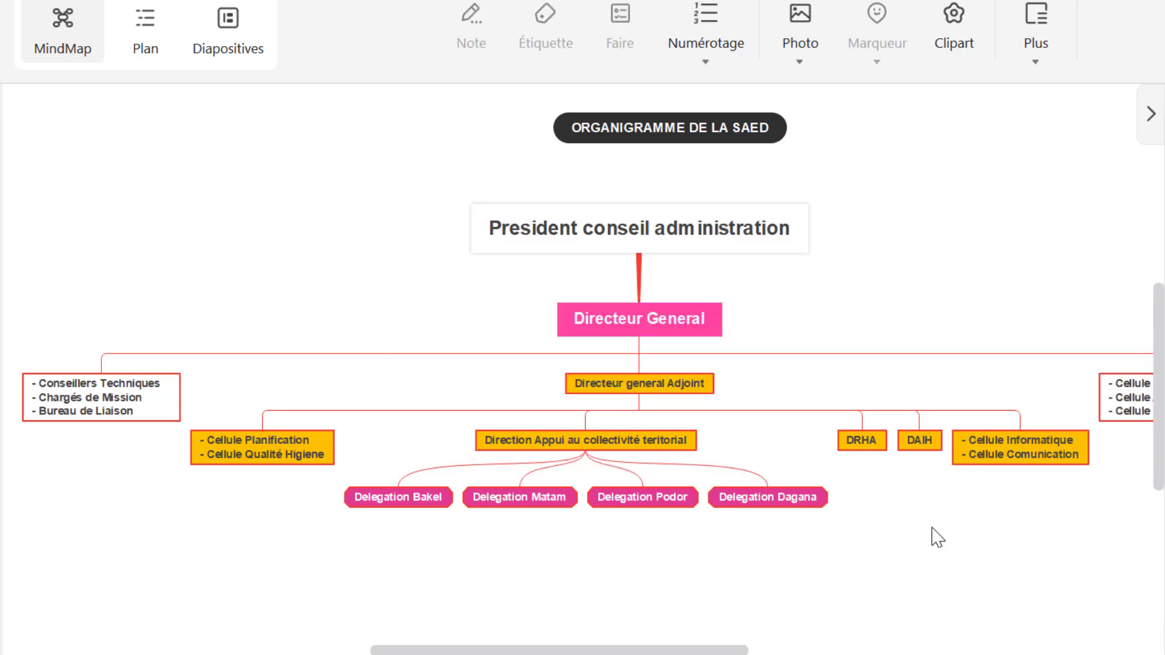
Apply the curved branch style "Courbe 1" to the branches below "Directeur General".
left_click(634, 323)
left_click(972, 206)
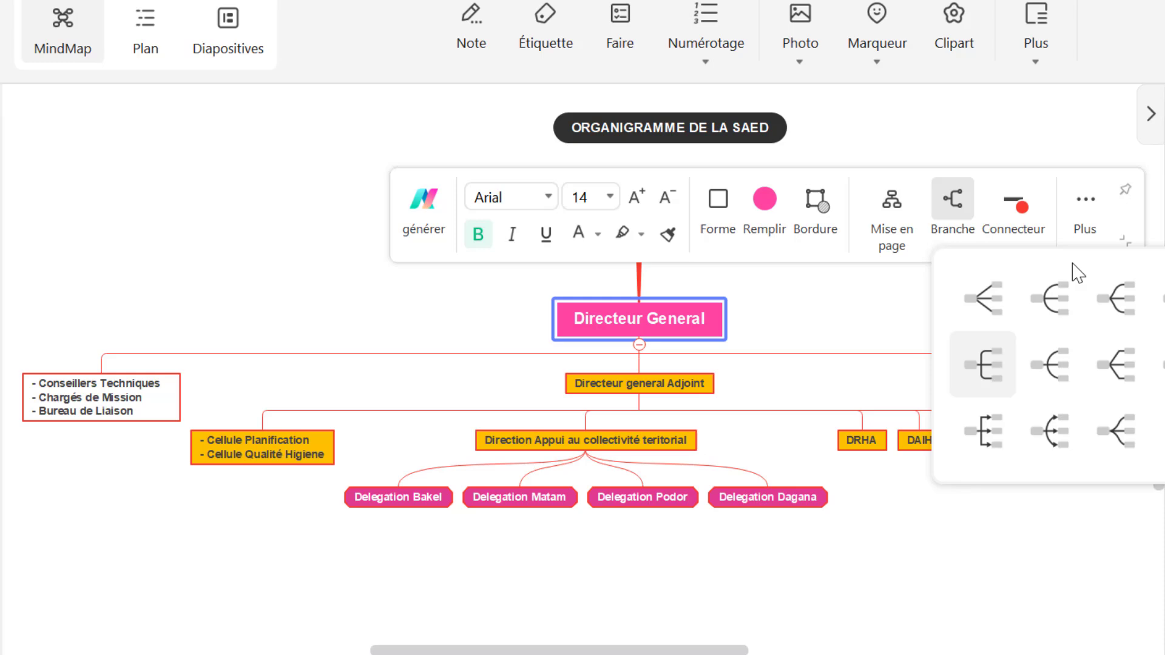
left_click(1120, 294)
left_click(1035, 573)
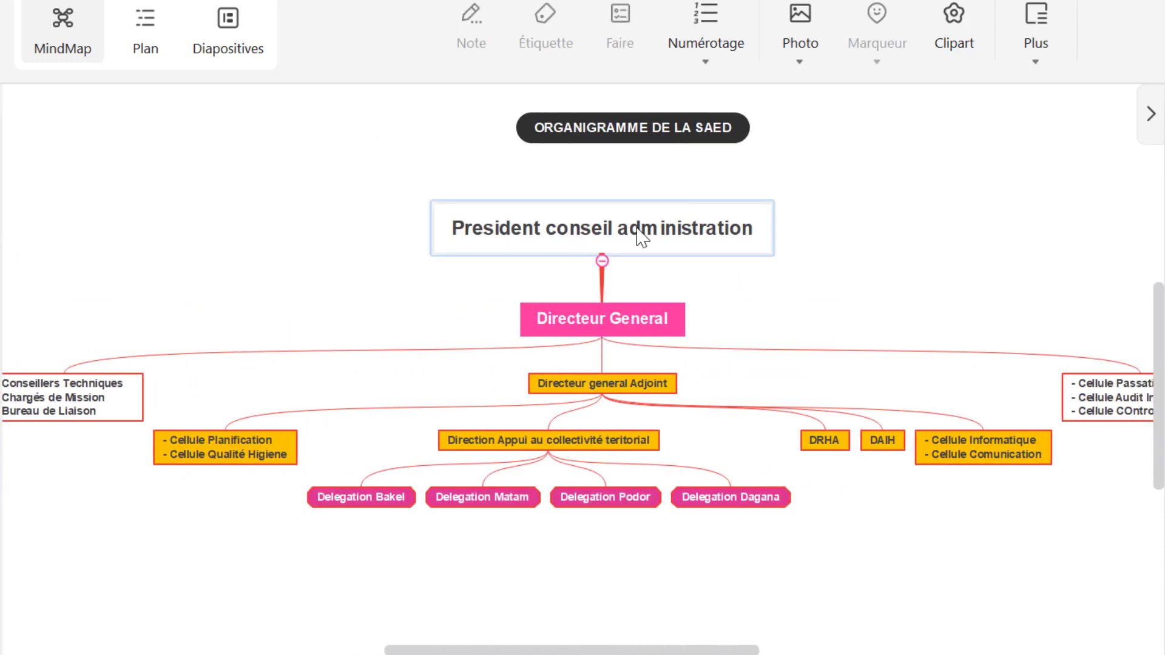
left_click(643, 237)
left_click(957, 326)
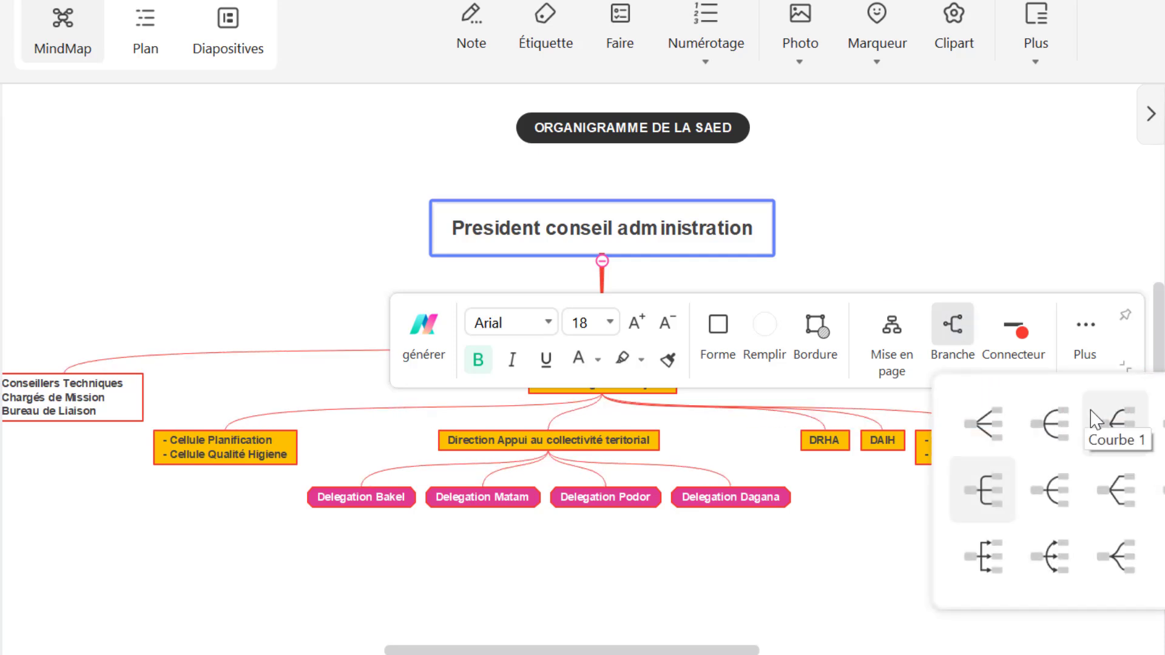
left_click(1038, 286)
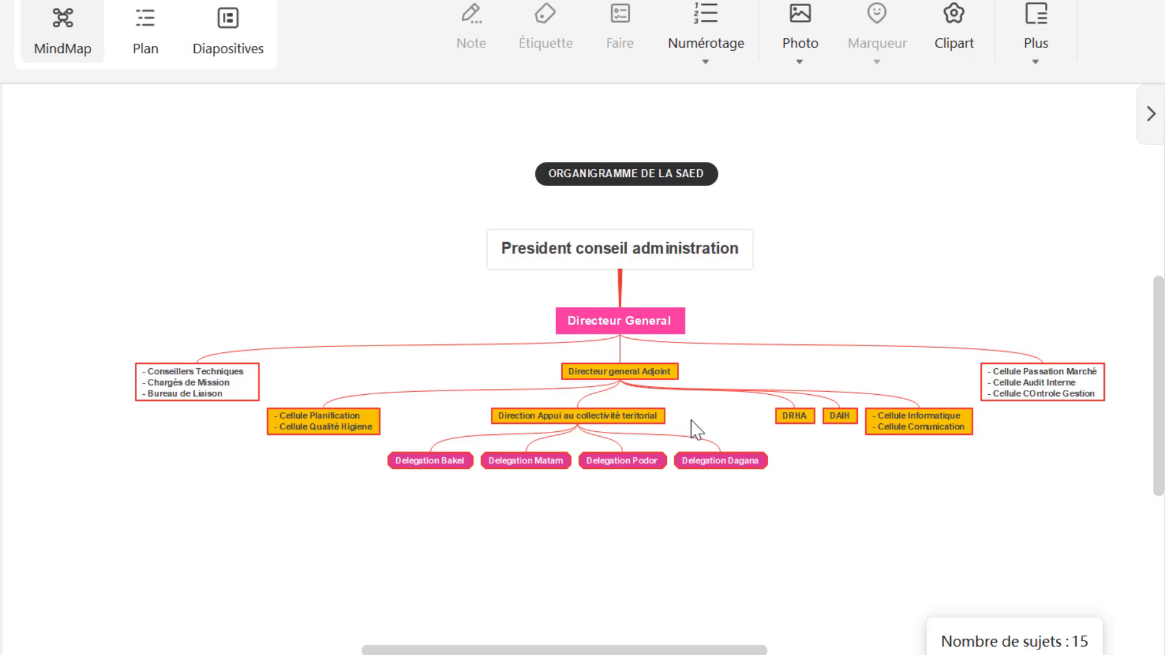
Export the organization chart as a graphic in JPG format, keeping the proposed file name and the other export settings.
key("alt+f")
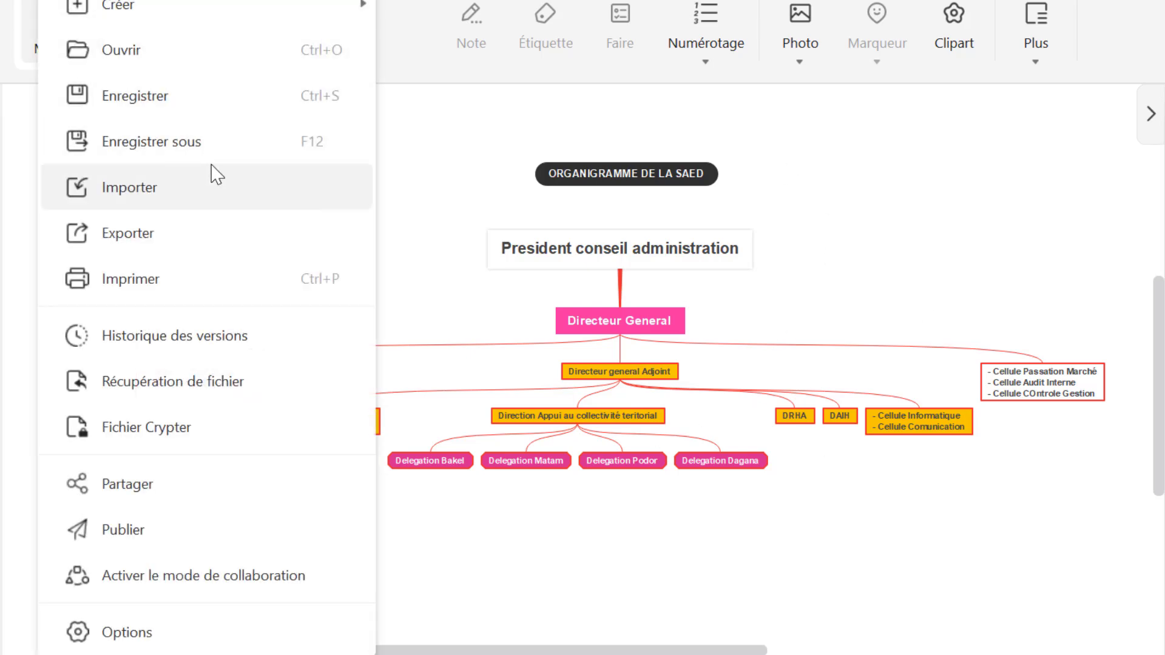
left_click(184, 238)
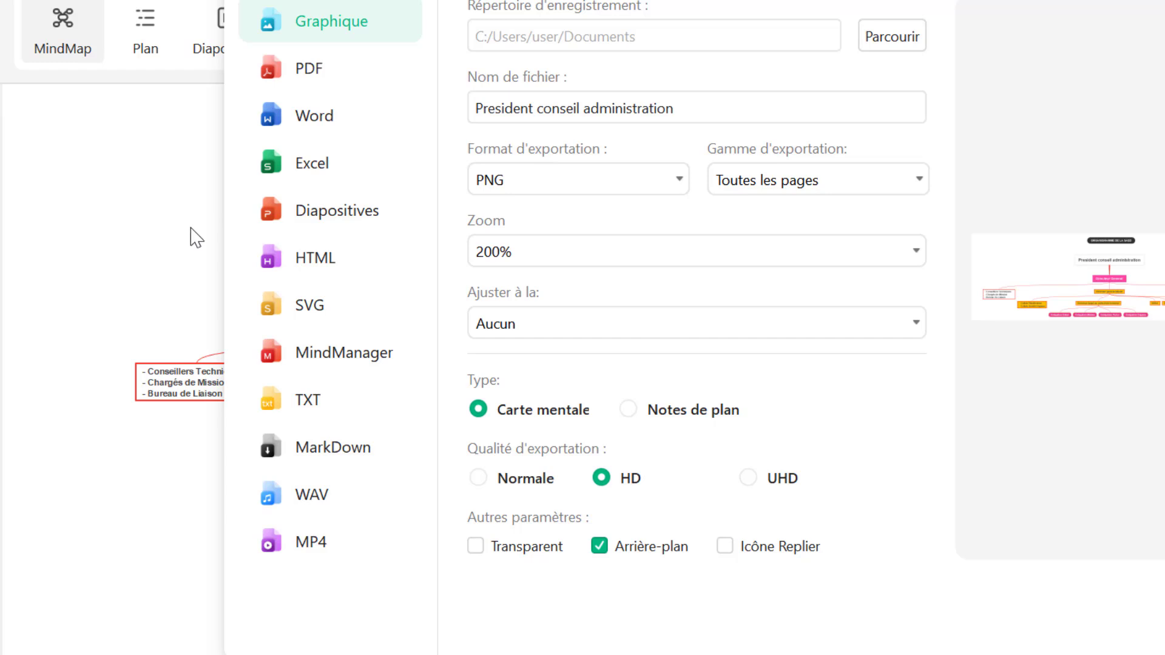
left_click(581, 191)
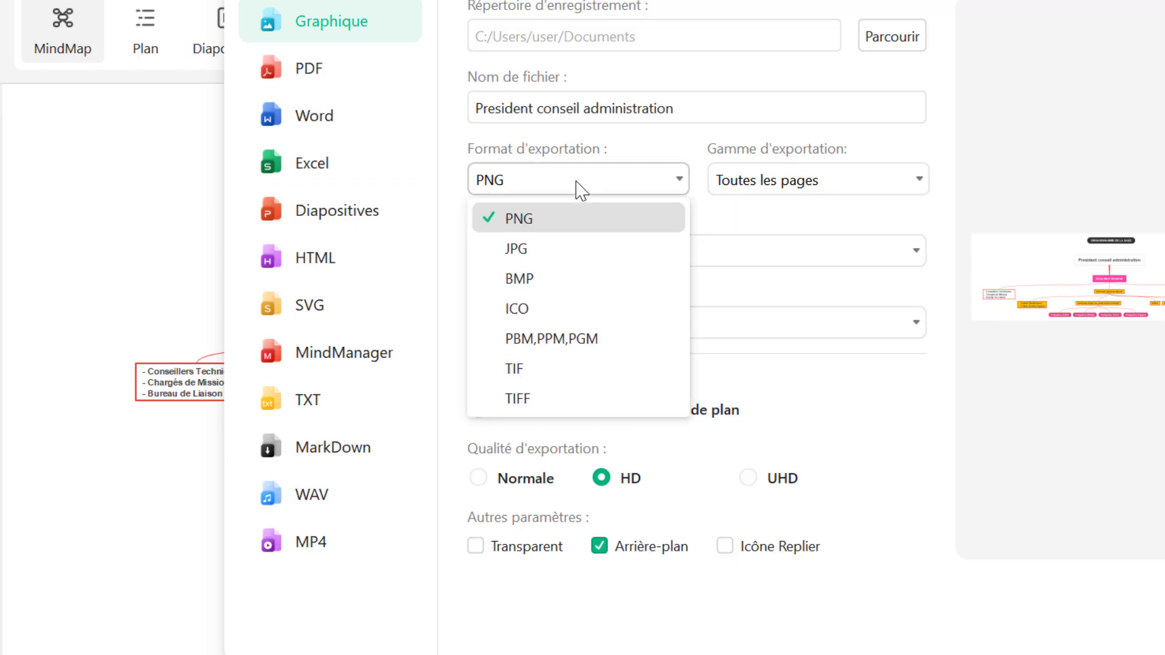
left_click(549, 219)
left_click(578, 188)
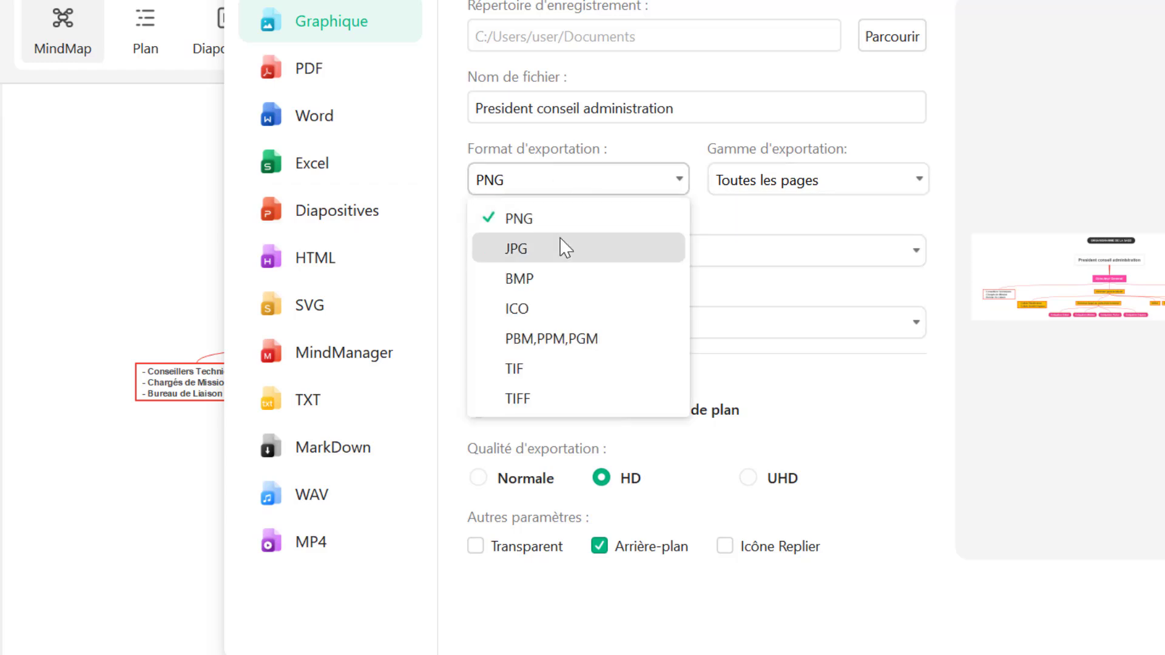
left_click(562, 247)
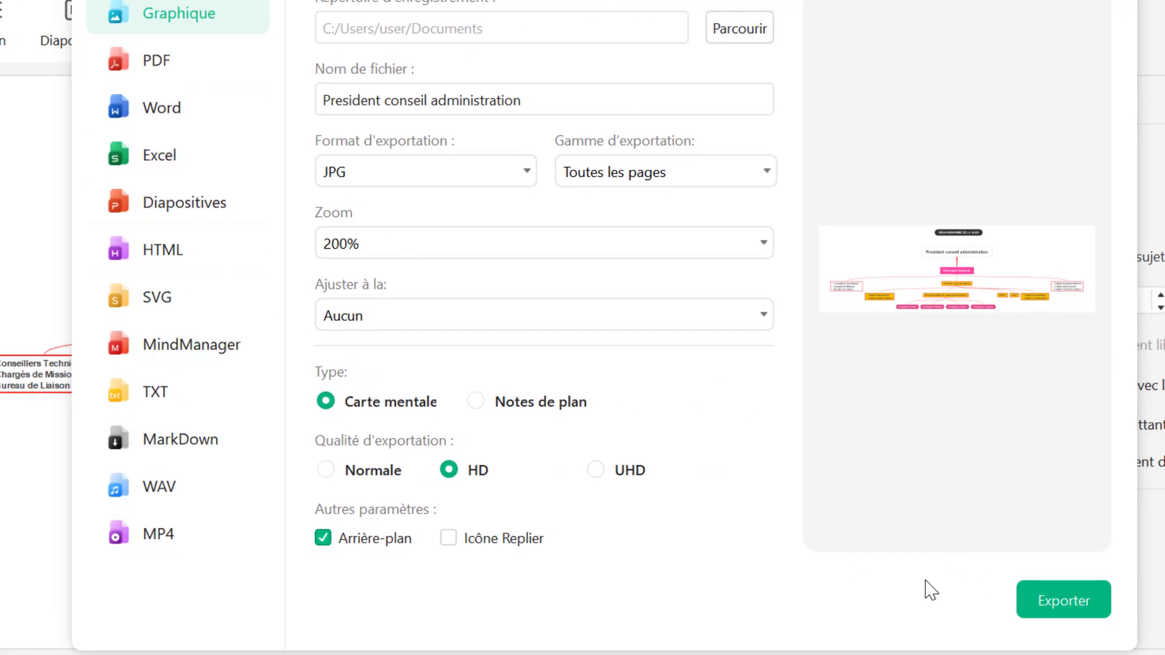
left_click(1058, 596)
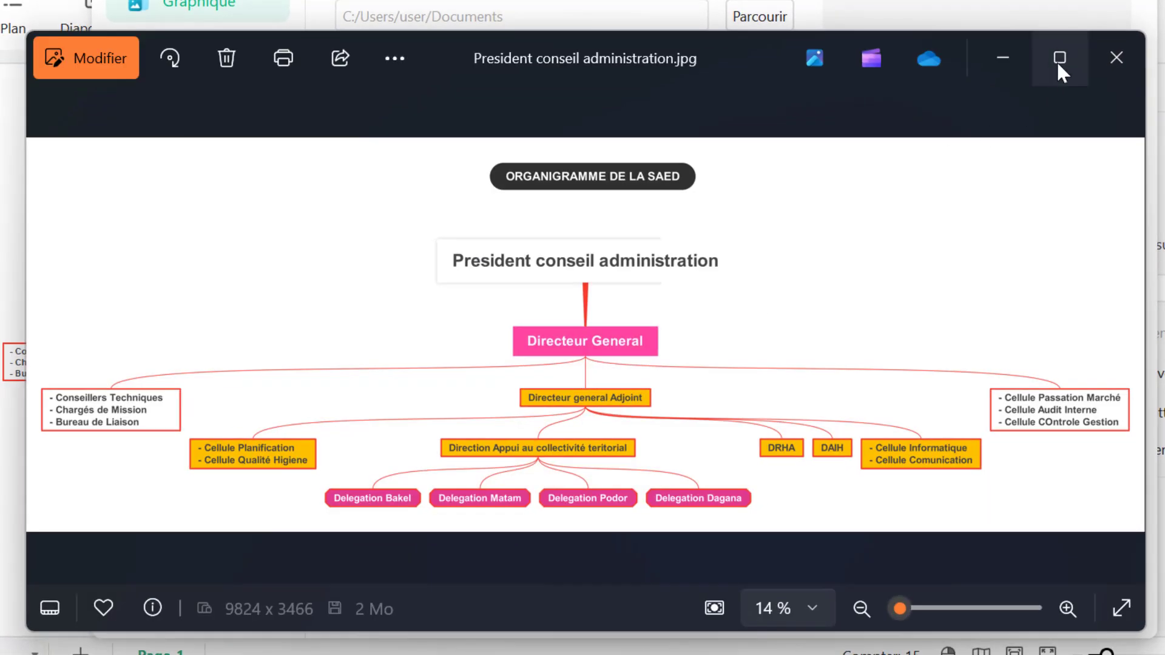
View the exported chart image in a maximized viewer window and close the export dialogs without publishing the map.
left_click(1059, 58)
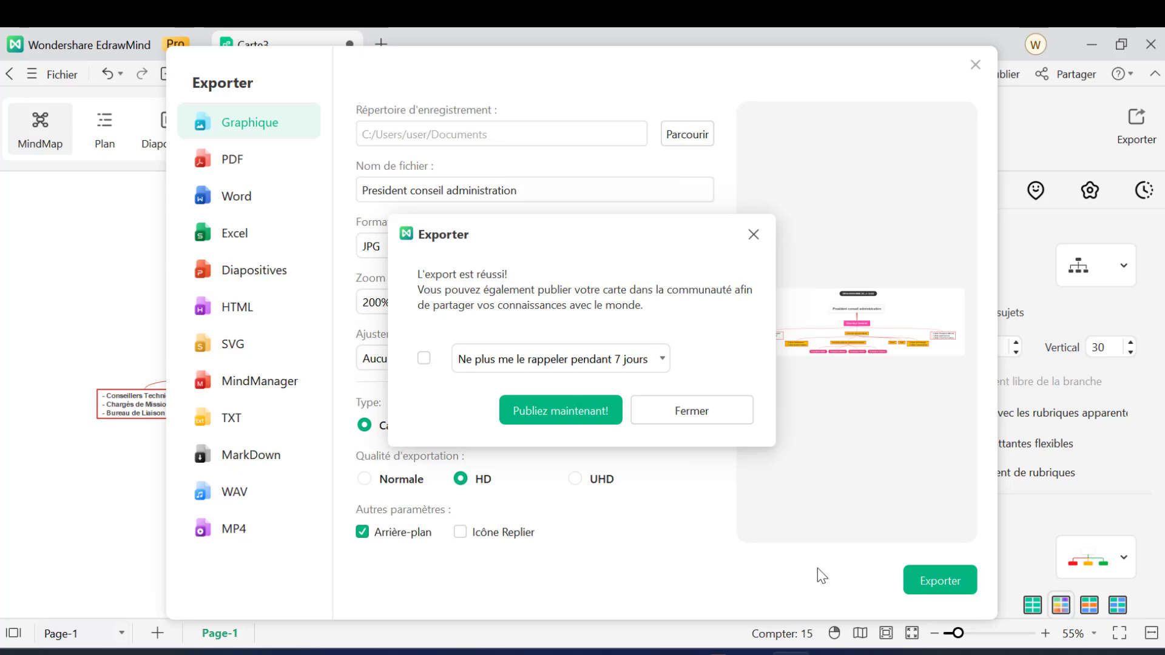
left_click(701, 414)
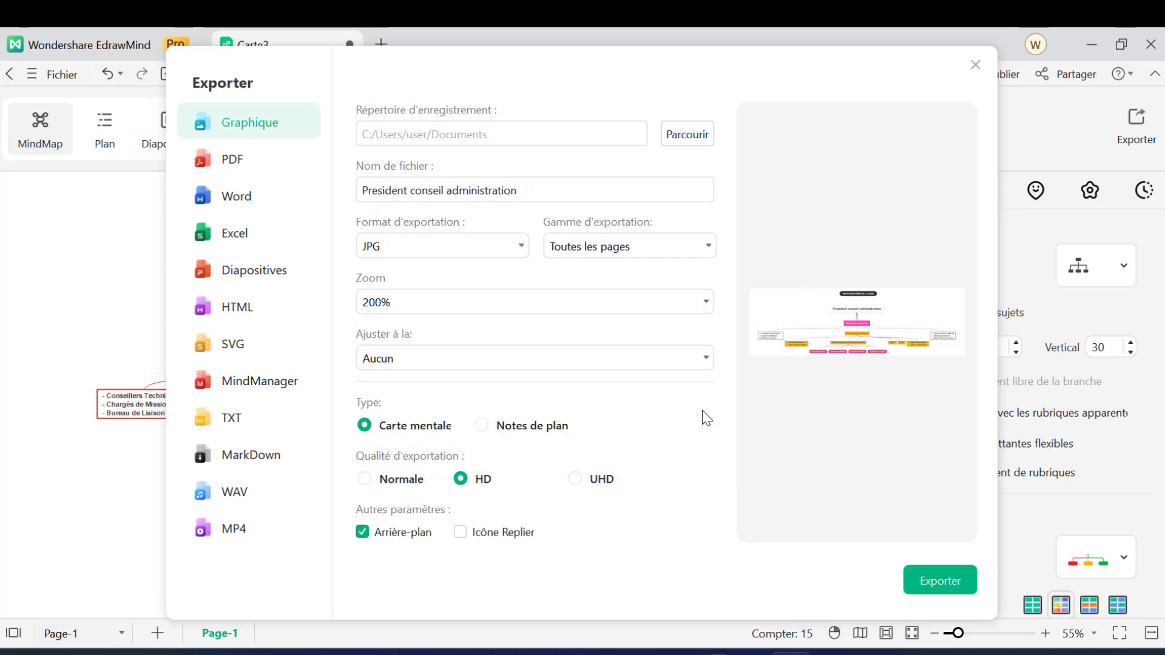
left_click(975, 65)
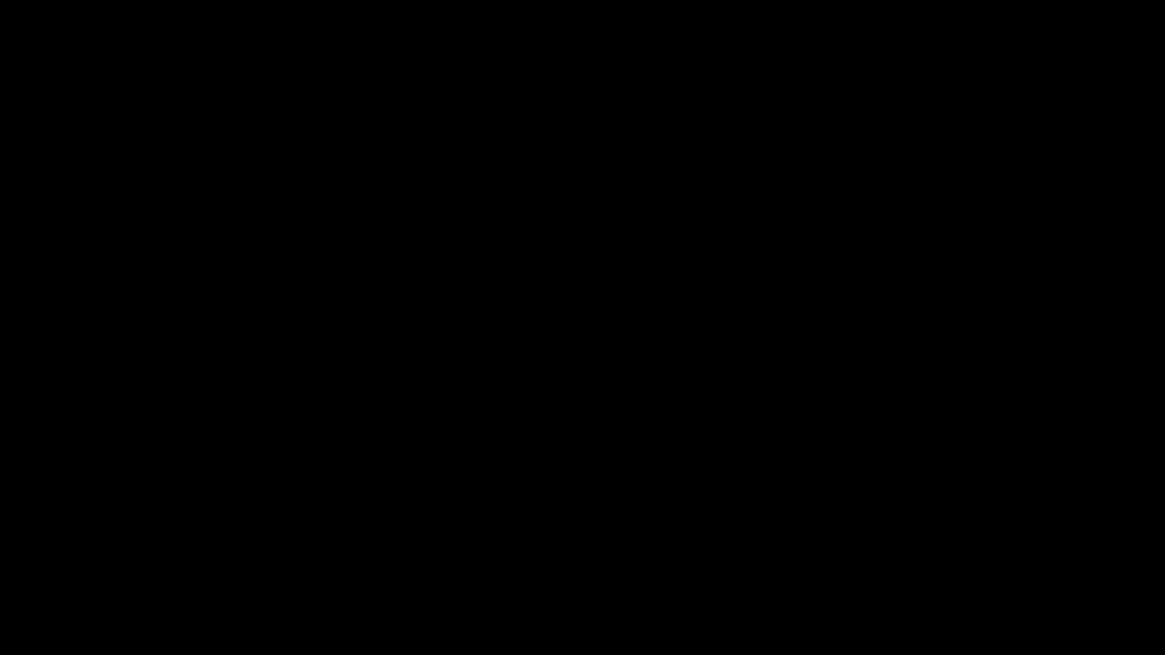